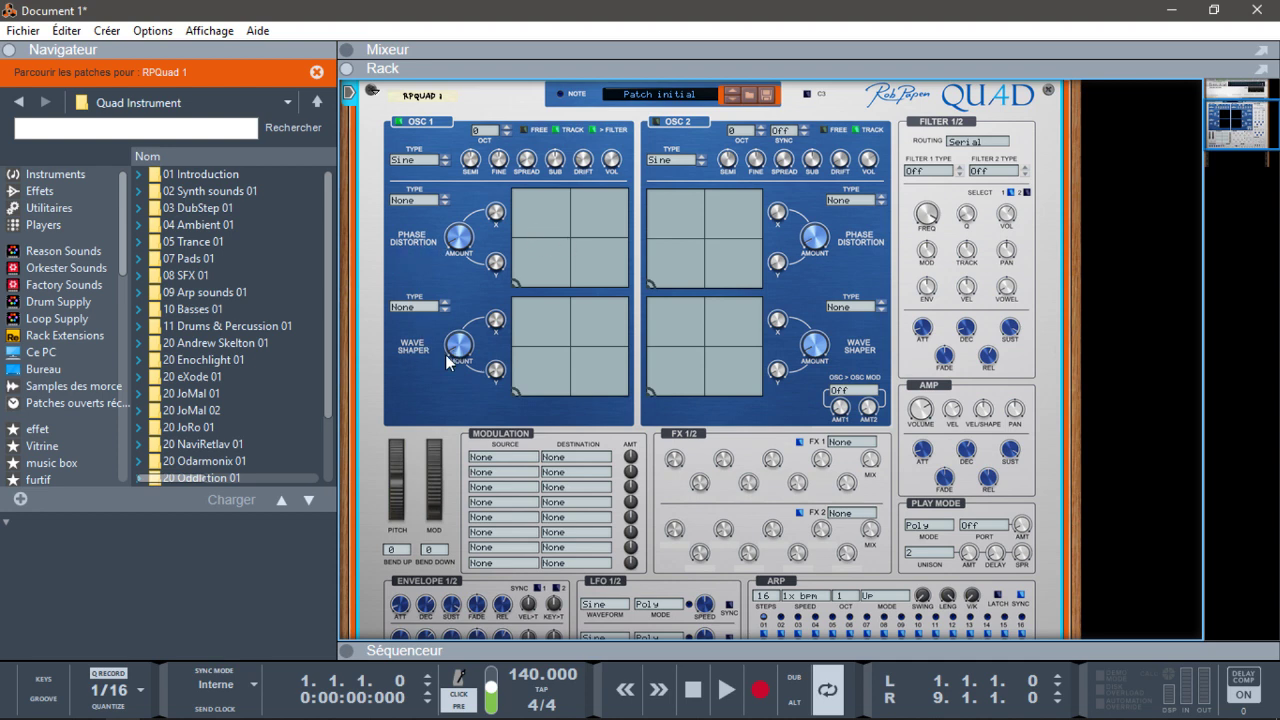
# Look through the OSC 1 phase distortion types and move its XY pad point to about the centre.
pyautogui.click(422, 199)
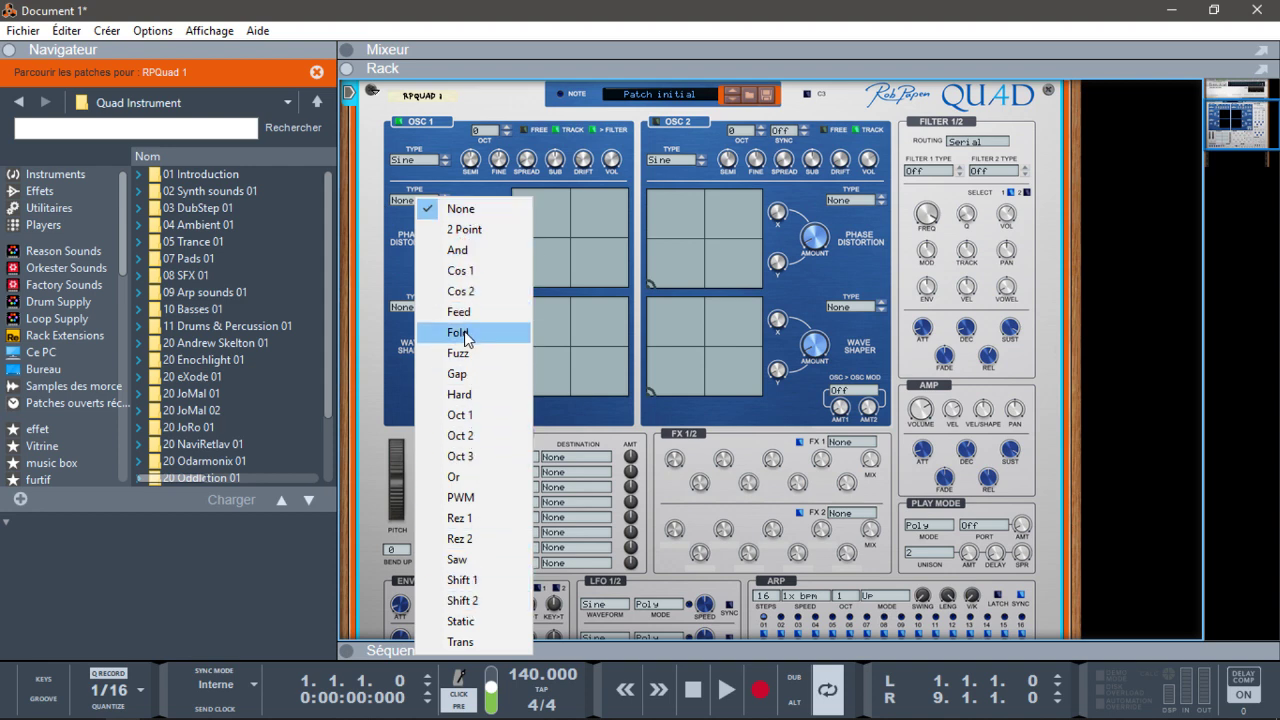
pyautogui.click(406, 200)
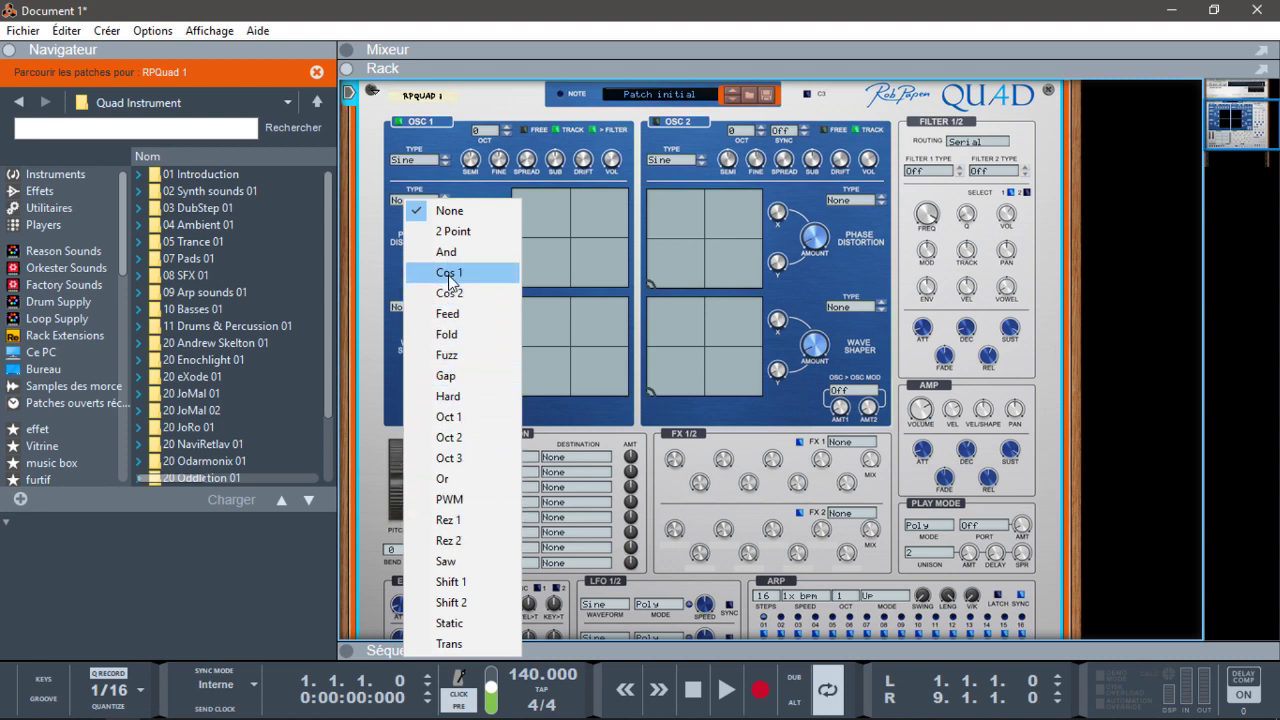
pyautogui.moveTo(591, 242); pyautogui.dragTo(556, 189)
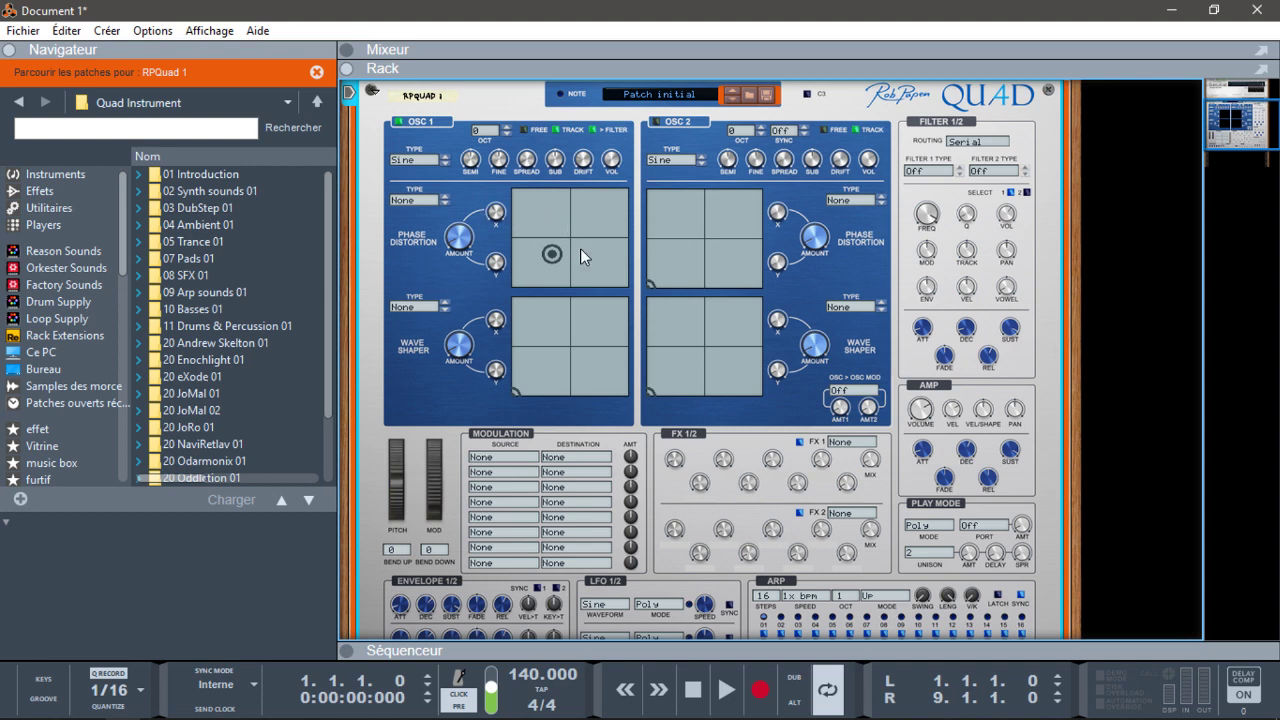
pyautogui.moveTo(495, 212); pyautogui.dragTo(489, 214)
pyautogui.moveTo(497, 266); pyautogui.dragTo(533, 257)
pyautogui.moveTo(585, 258); pyautogui.dragTo(567, 226)
# Show the sequencer below the rack and enlarge the rack's share of the window.
pyautogui.click(346, 651)
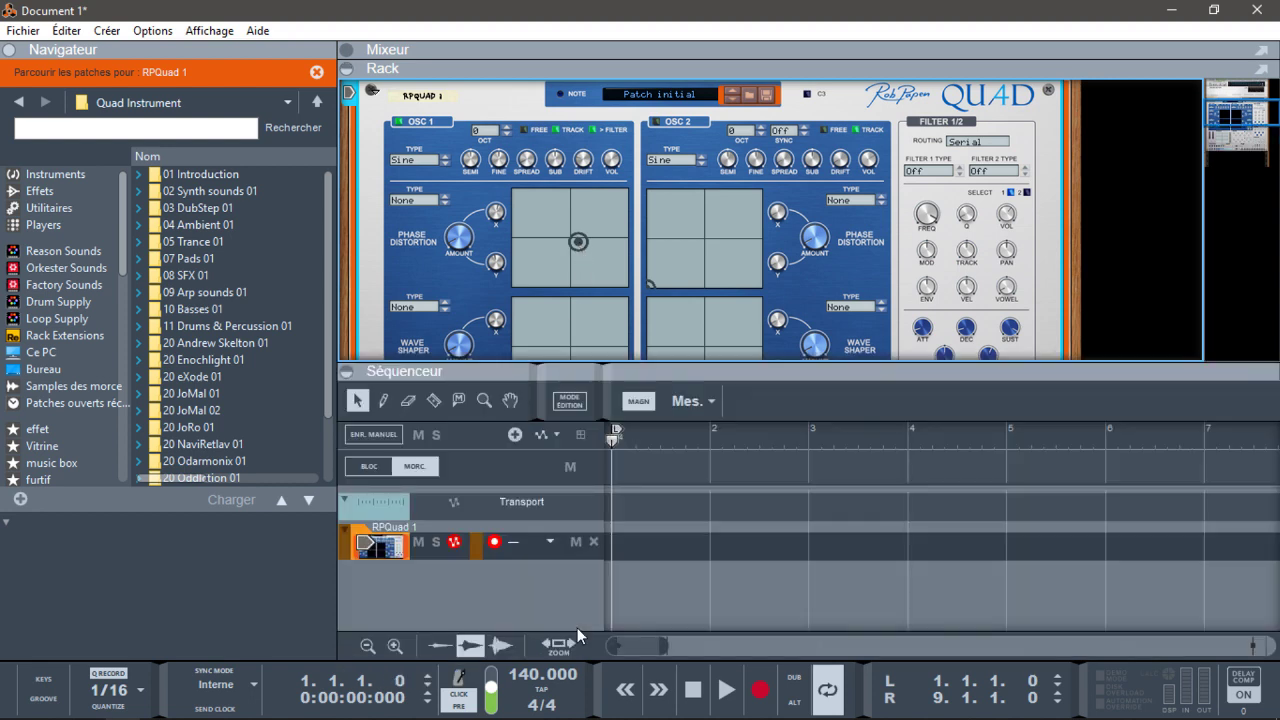
pyautogui.moveTo(1252, 112)
pyautogui.mouseDown()
pyautogui.moveTo(1252, 126)
pyautogui.moveTo(1249, 116)
pyautogui.mouseUp()
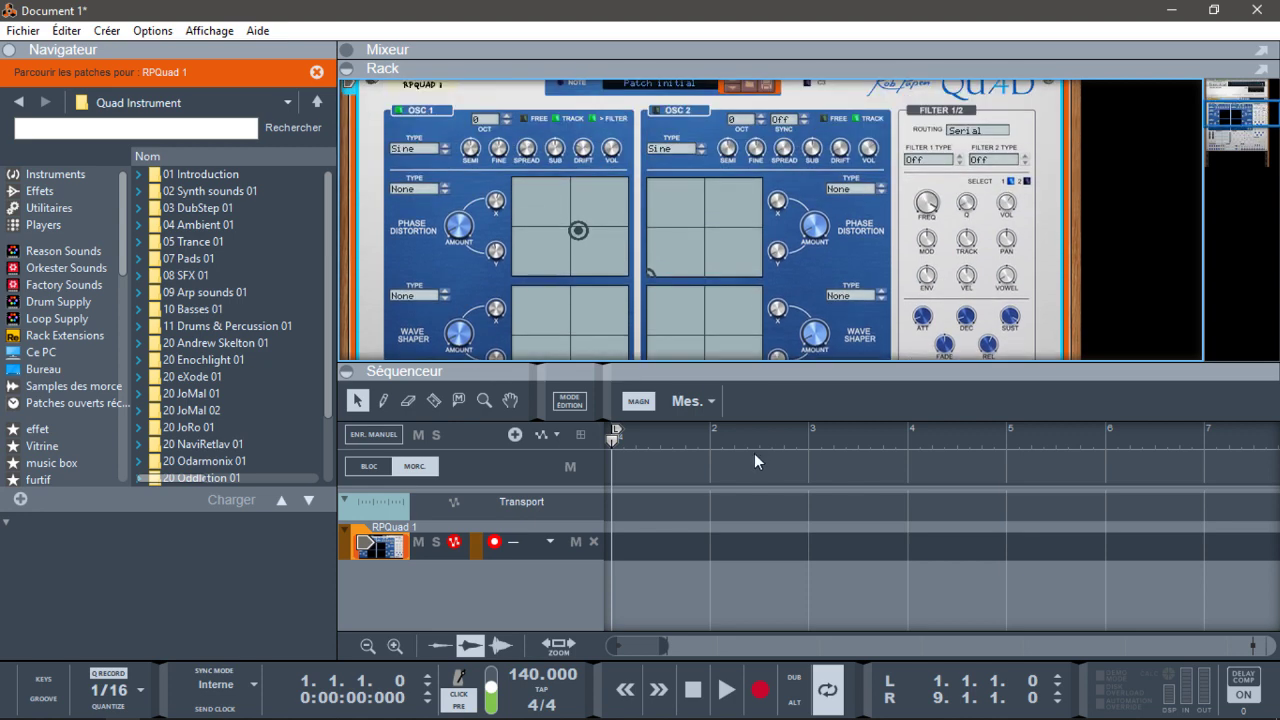
pyautogui.moveTo(820, 366); pyautogui.dragTo(813, 418)
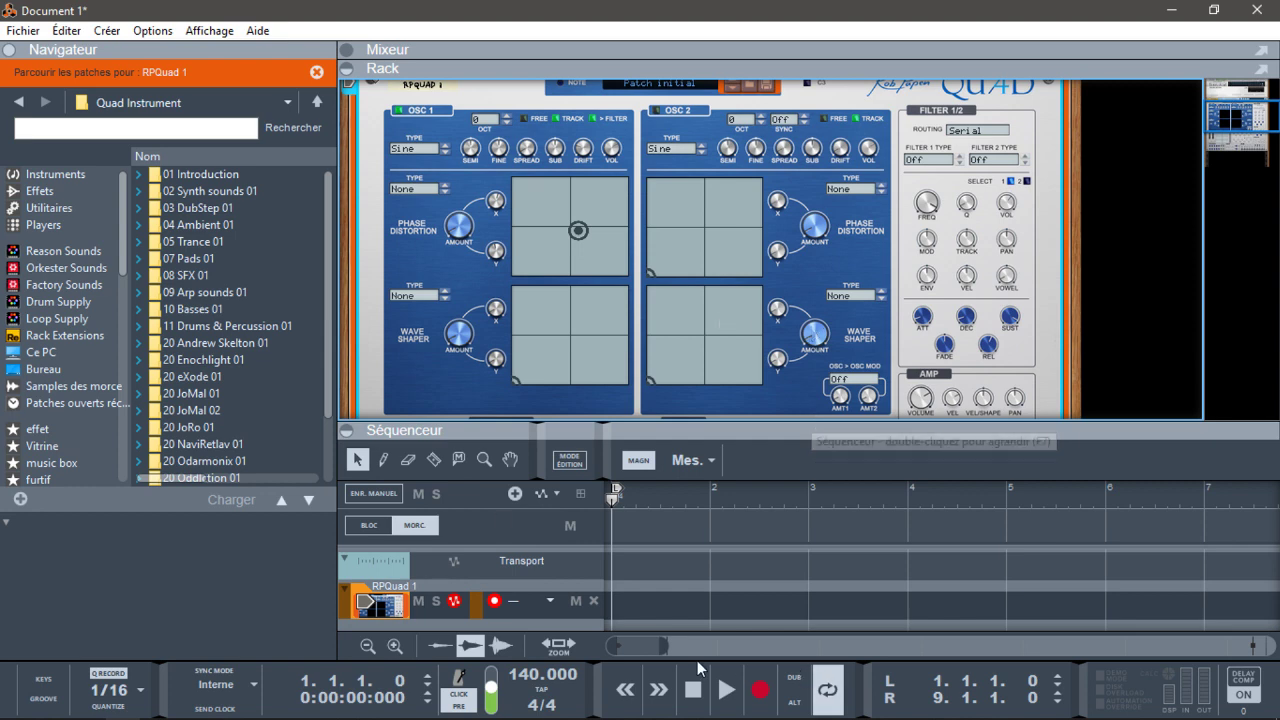
# Record a note clip on the RPQuad 1 track from bar 1 and trim it to four bars.
pyautogui.click(763, 692)
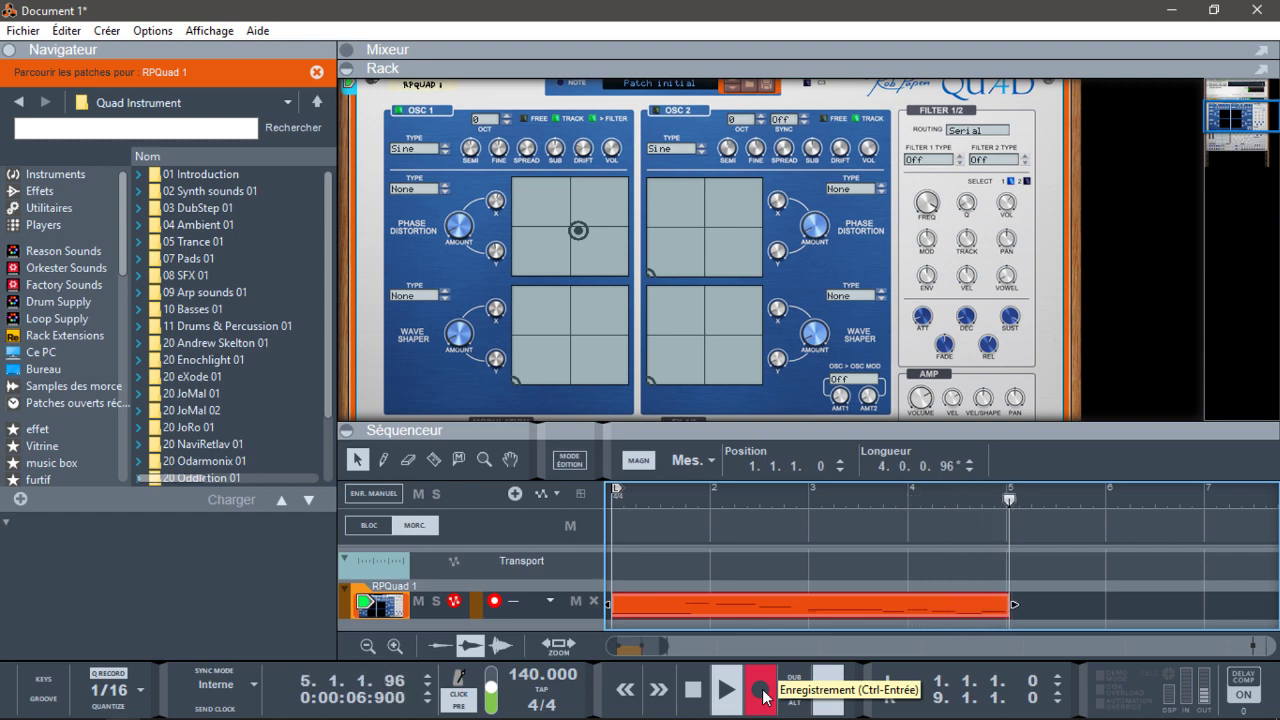
pyautogui.press('space')
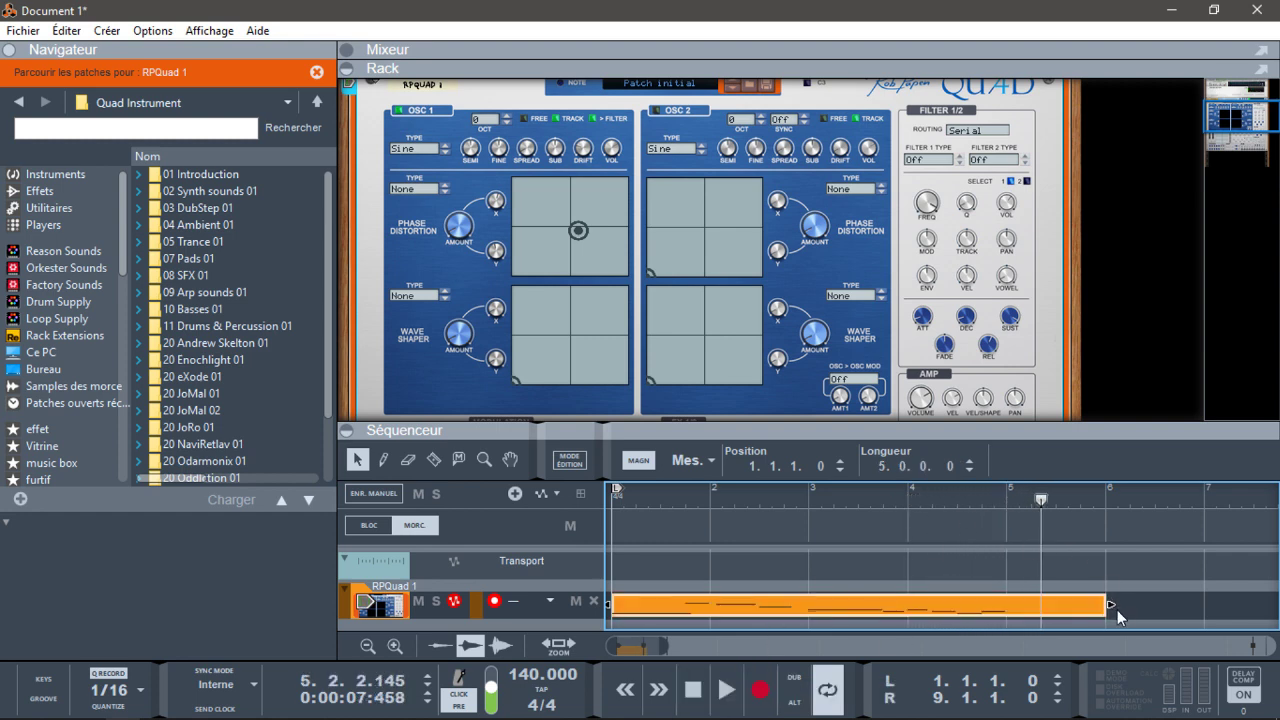
pyautogui.moveTo(1106, 605); pyautogui.dragTo(1000, 606)
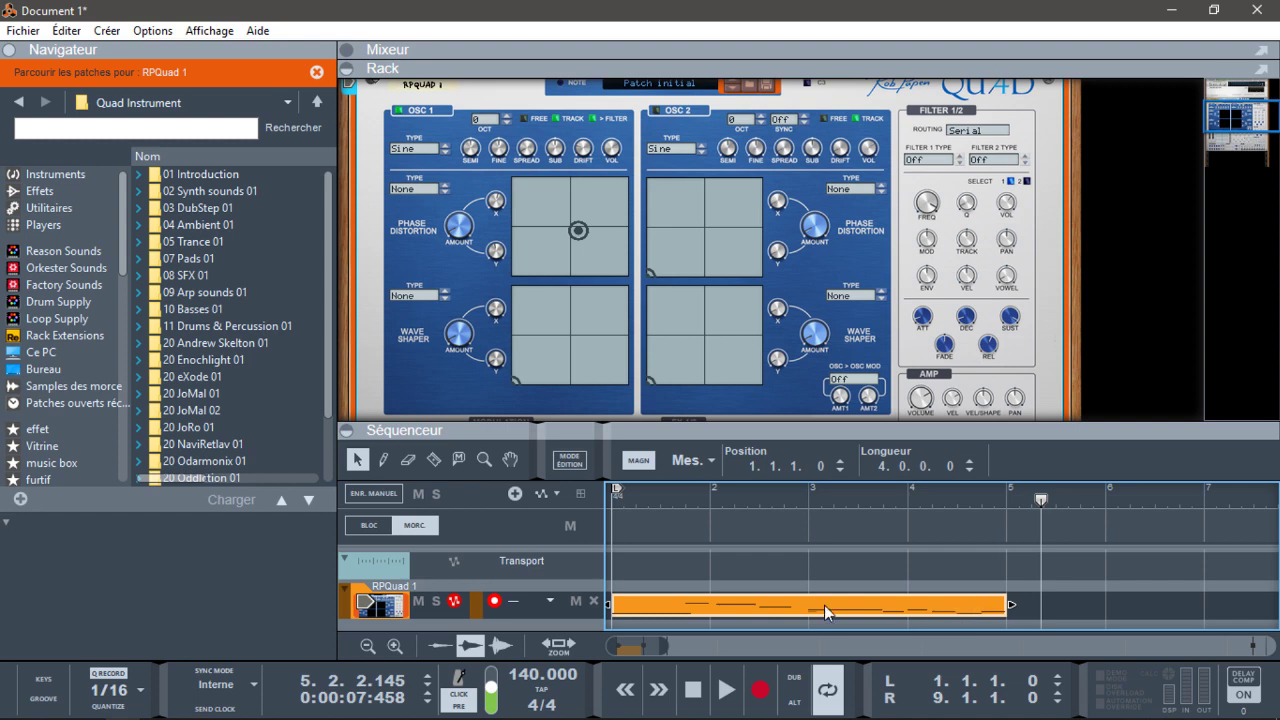
# Open the recorded clip in the full-height sequencer and delete the short stray D3 note at the start of bar 3.
pyautogui.doubleClick(824, 605)
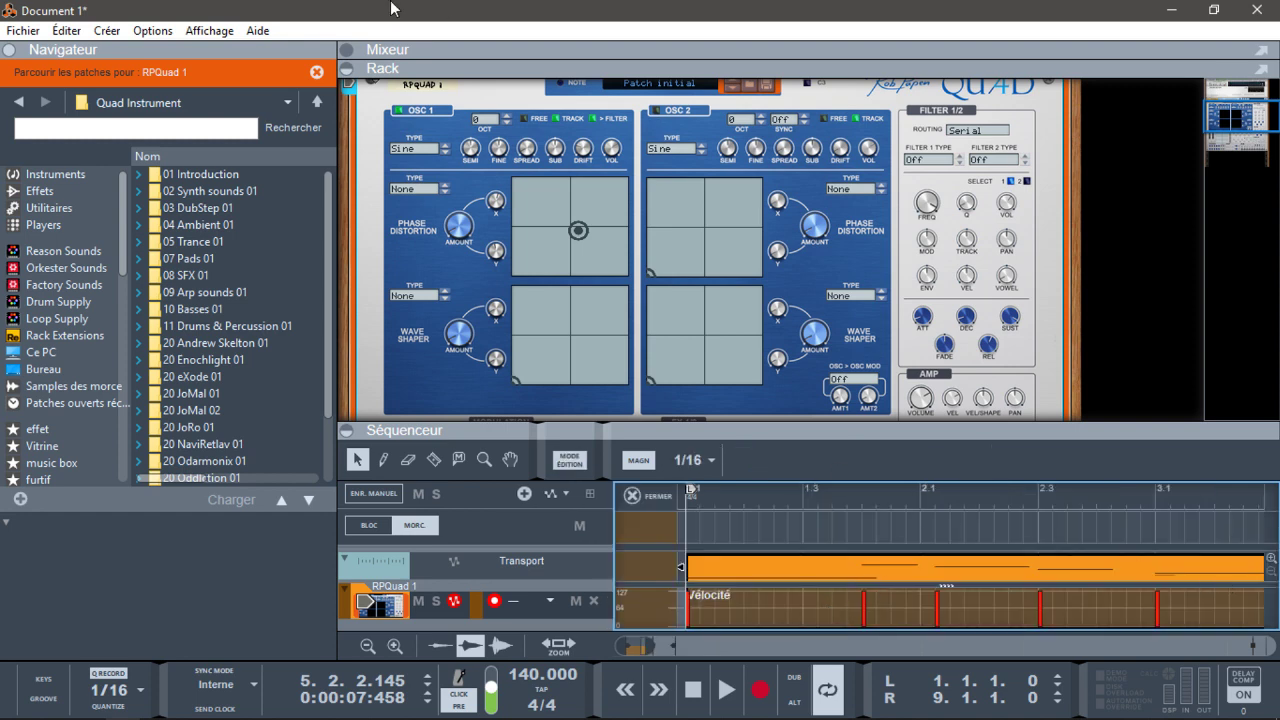
pyautogui.click(346, 68)
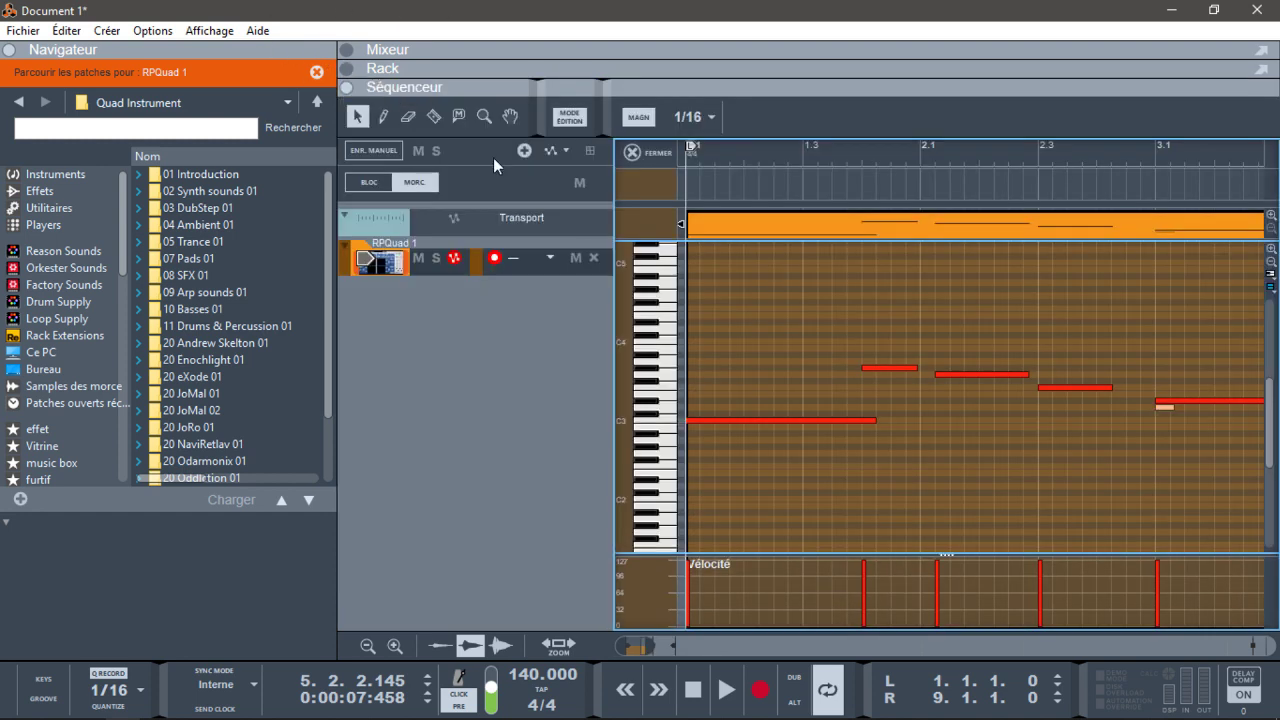
pyautogui.click(1160, 409)
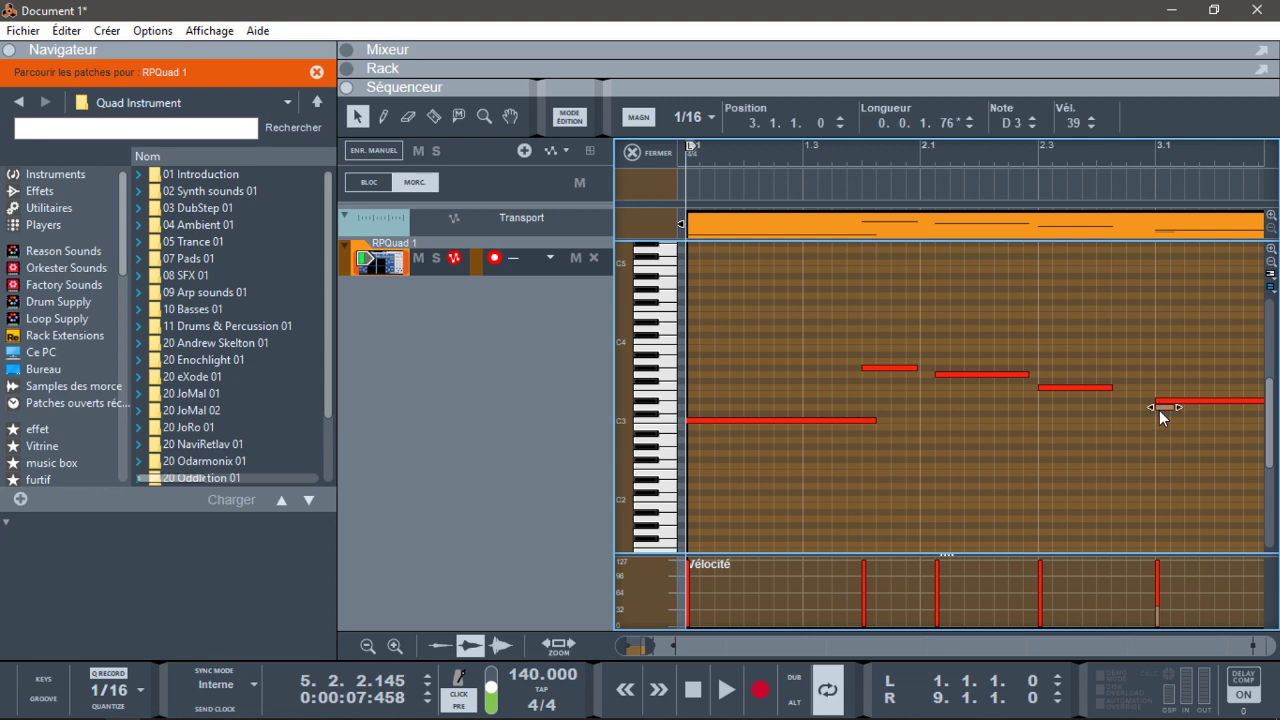
pyautogui.click(1160, 411)
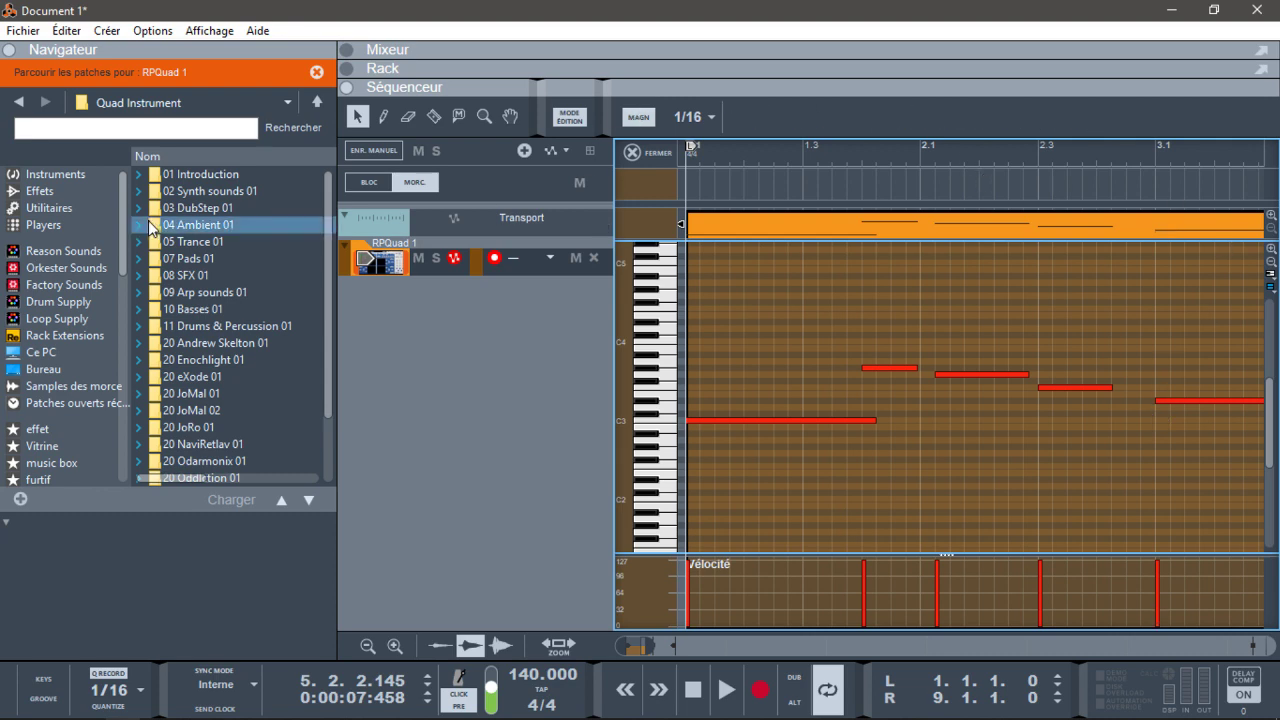
# Hide the browser, leave clip editing and set the right loop locator to bar 5.
pyautogui.click(8, 50)
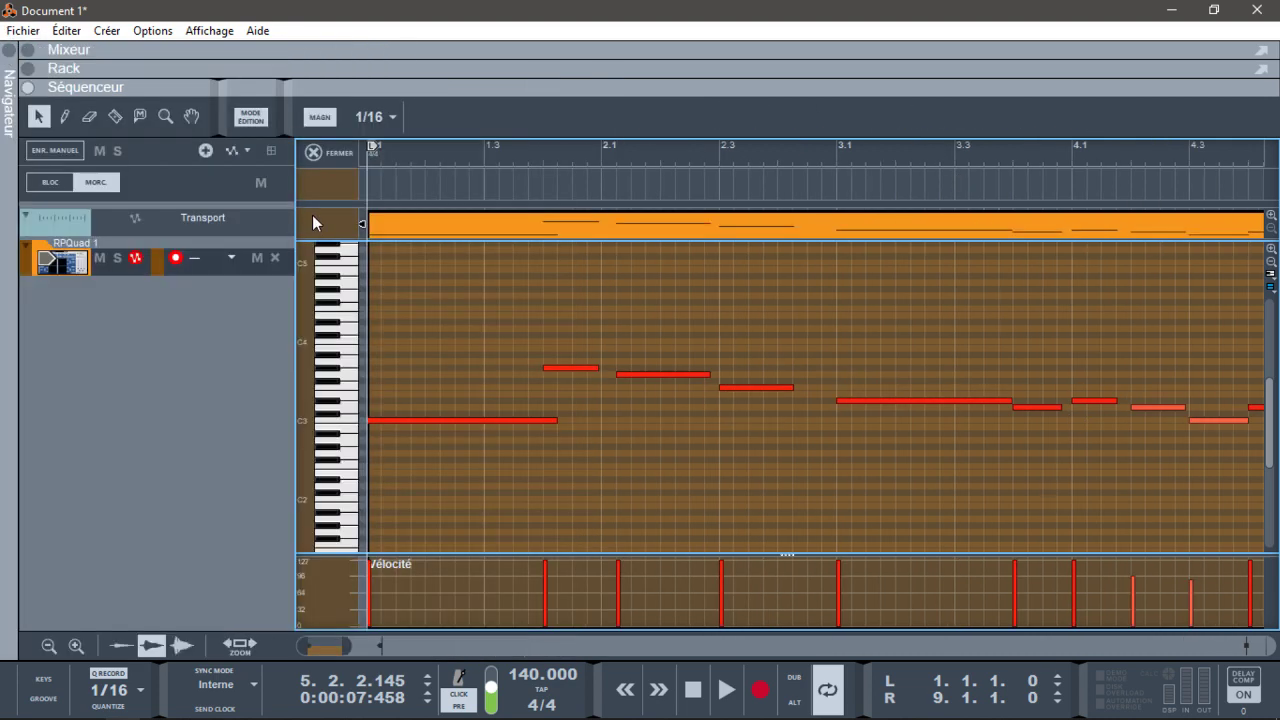
pyautogui.click(316, 153)
pyautogui.moveTo(1077, 150); pyautogui.dragTo(672, 168)
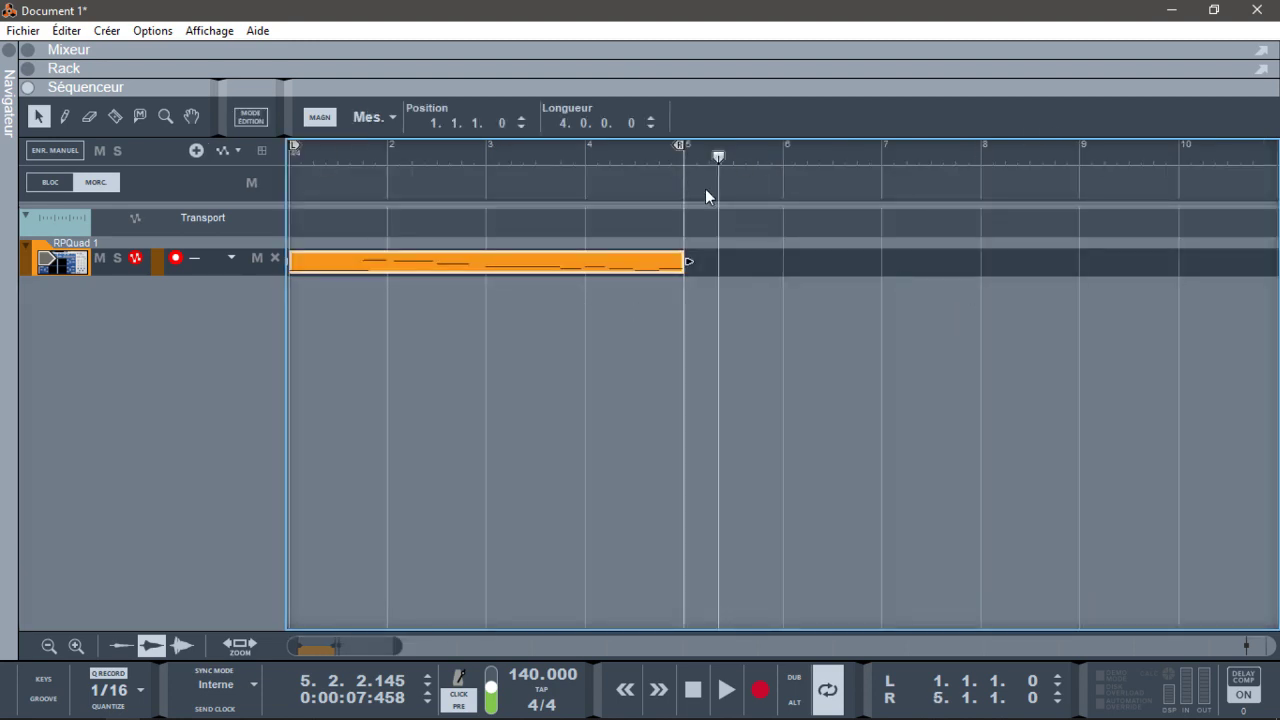
# Play the looped clip to hear the initial sound and bring the rack back above the sequencer.
pyautogui.press('space')
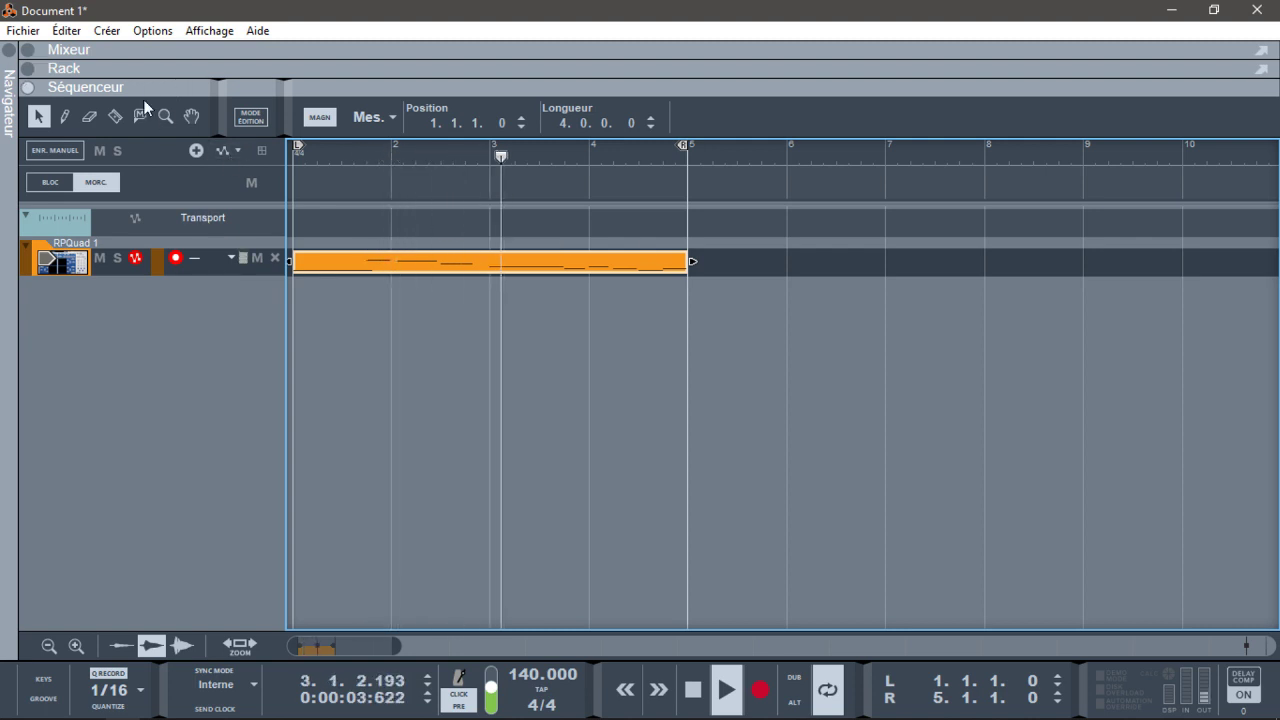
pyautogui.click(28, 70)
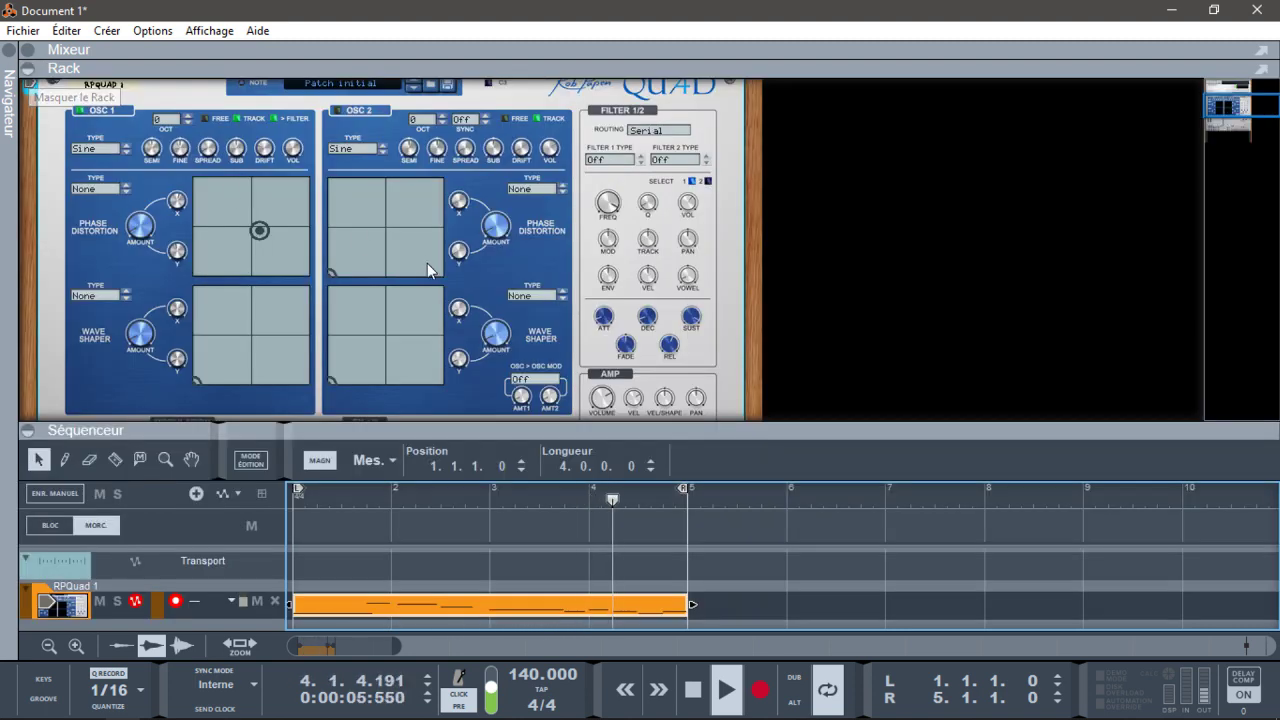
pyautogui.press('space')
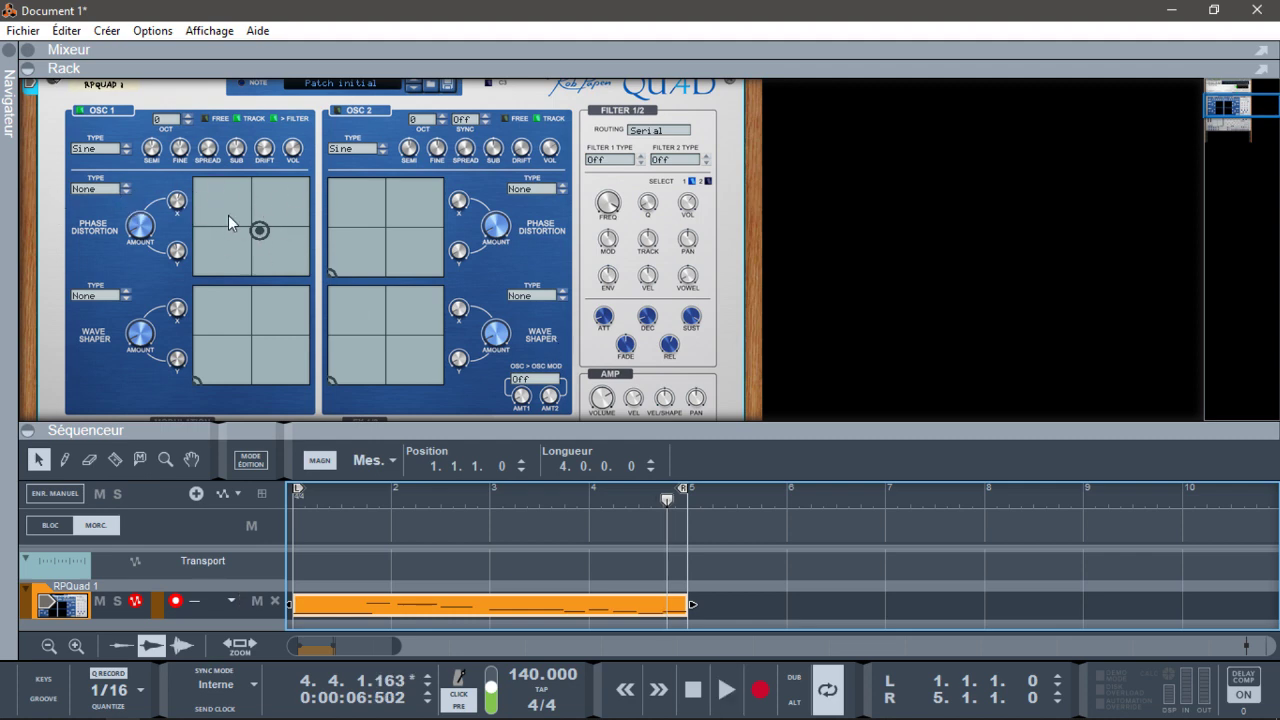
# Set the OSC 1 phase distortion type to Cos 1 and adjust its amount.
pyautogui.click(100, 189)
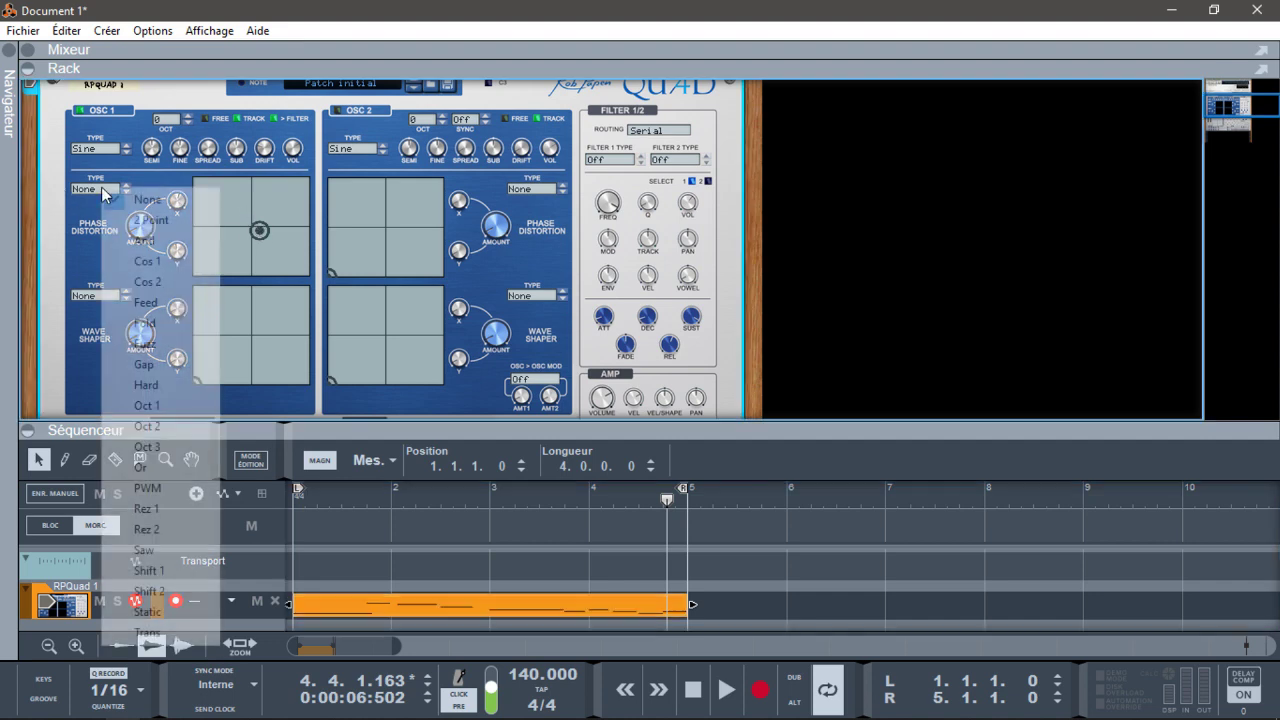
pyautogui.click(147, 262)
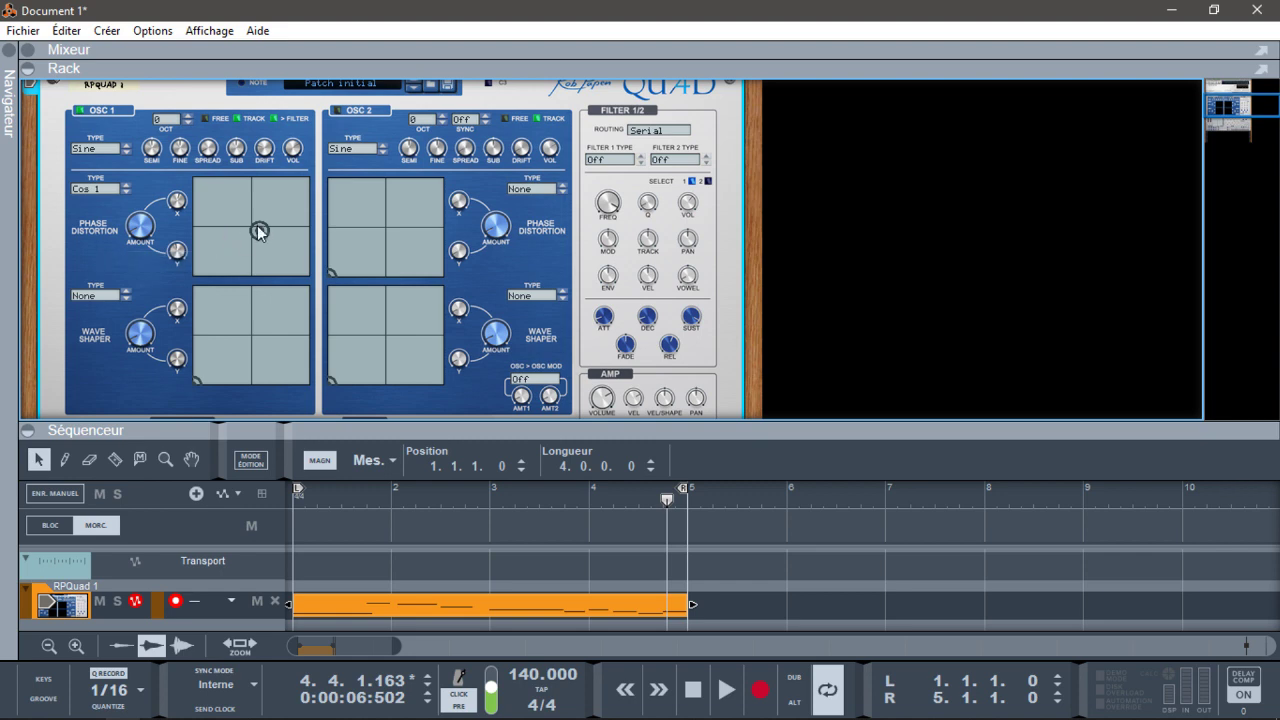
pyautogui.moveTo(141, 227); pyautogui.dragTo(120, 12)
# Play the loop from the start while moving the OSC 1 phase distortion XY pad point to hear Cos 1.
pyautogui.press('KP_0')
pyautogui.press('space')
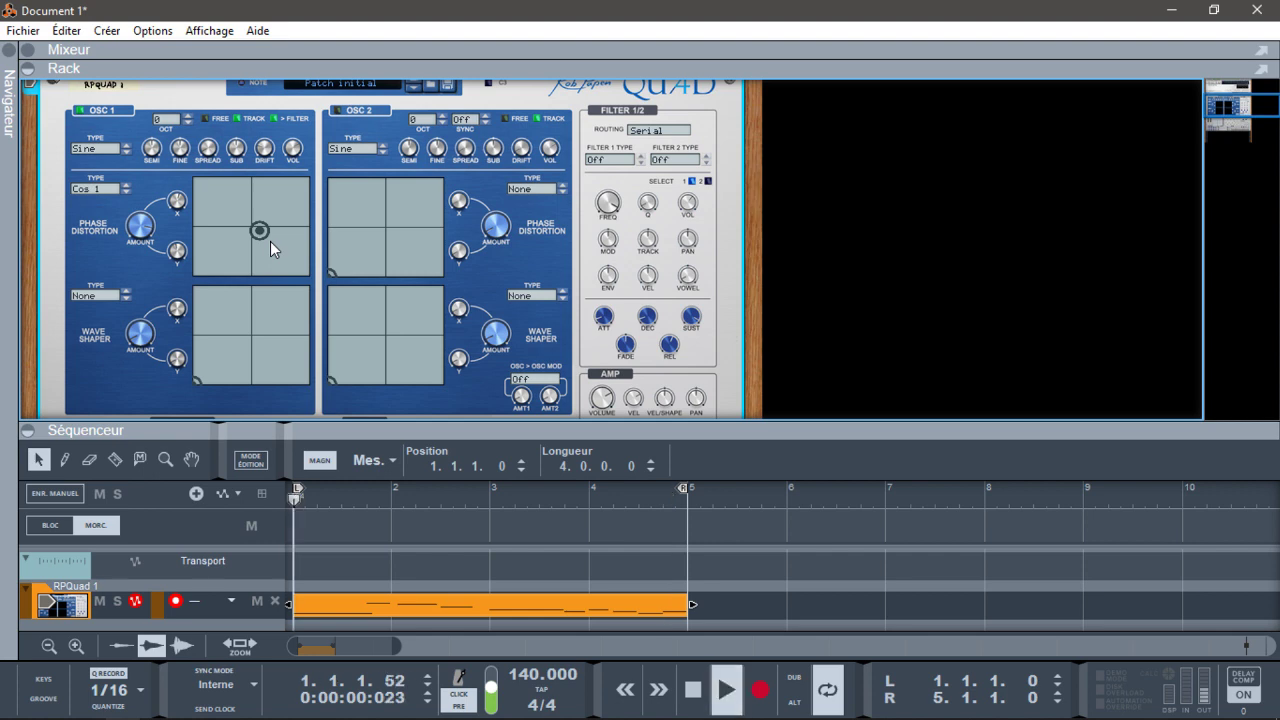
pyautogui.click(248, 202)
pyautogui.moveTo(248, 202); pyautogui.dragTo(256, 229)
pyautogui.press('space')
# Change the OSC 1 phase distortion type to Fuzz and audition it while moving the XY pad point slightly up.
pyautogui.click(124, 190)
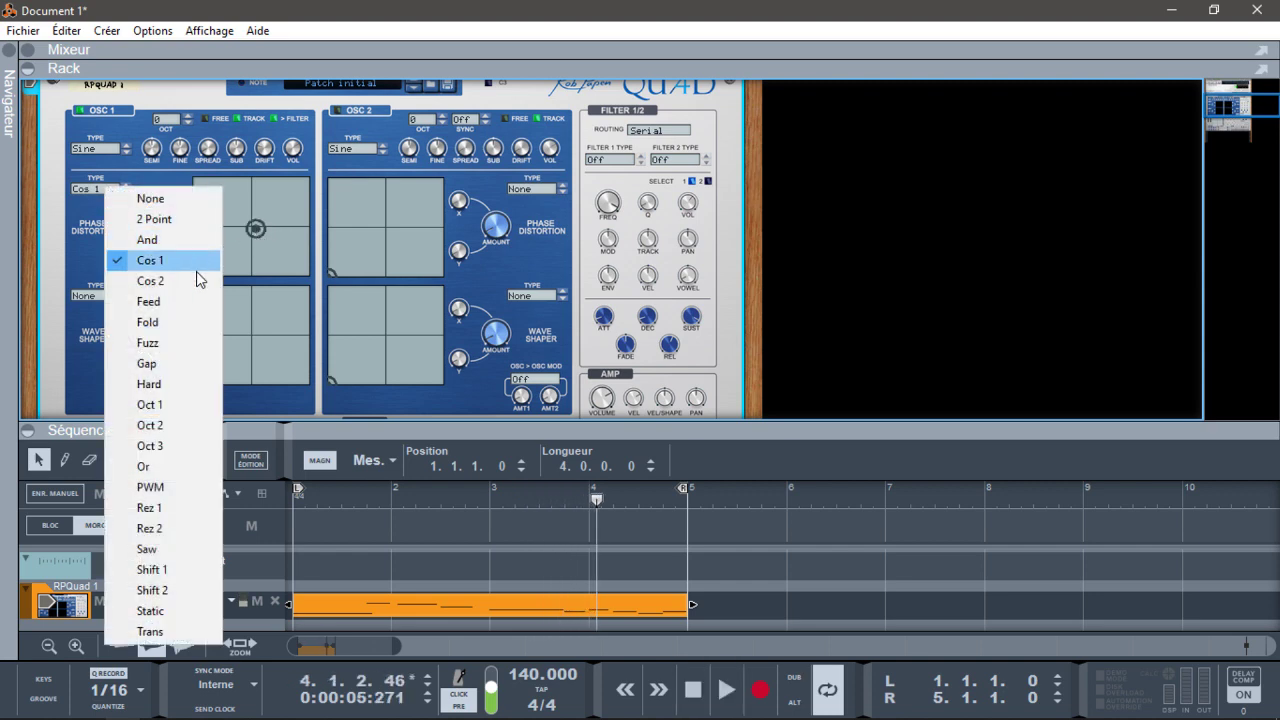
pyautogui.click(183, 345)
pyautogui.press('space')
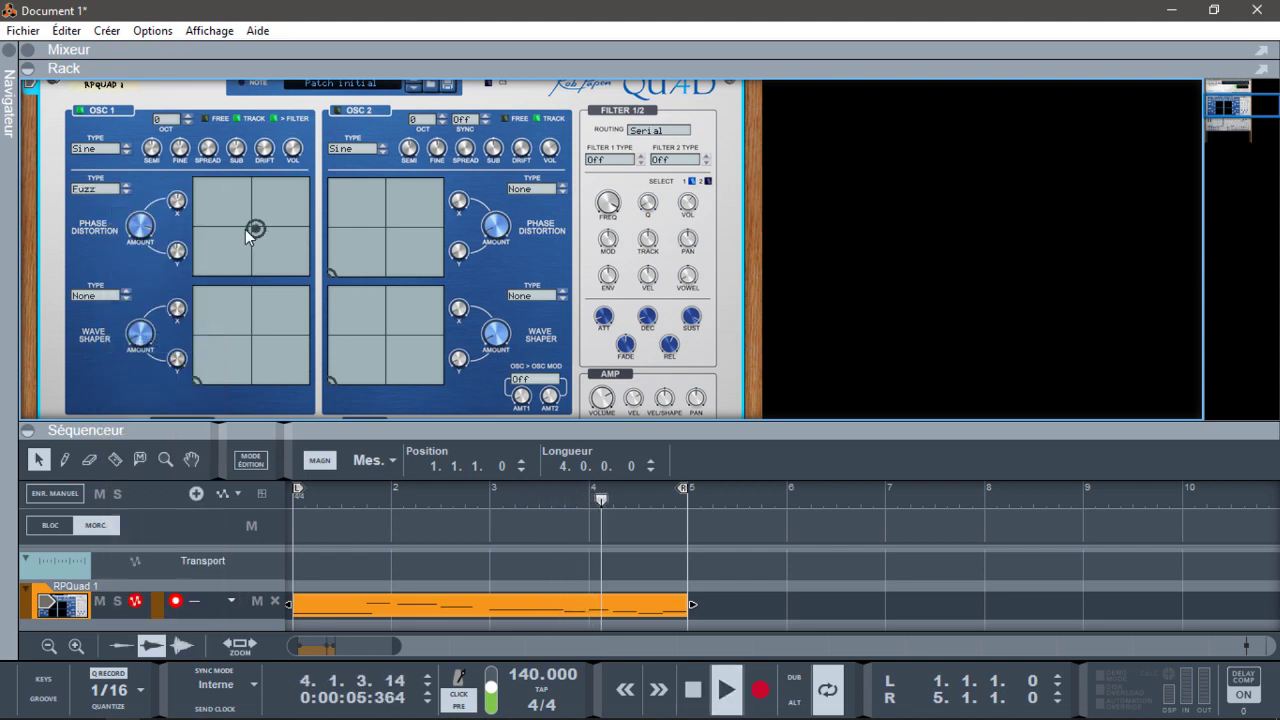
pyautogui.moveTo(253, 229)
pyautogui.mouseDown()
pyautogui.moveTo(212, 207)
pyautogui.moveTo(203, 180)
pyautogui.moveTo(259, 184)
pyautogui.moveTo(284, 218)
pyautogui.moveTo(266, 290)
pyautogui.moveTo(212, 238)
pyautogui.moveTo(257, 224)
pyautogui.mouseUp()
pyautogui.press('space')
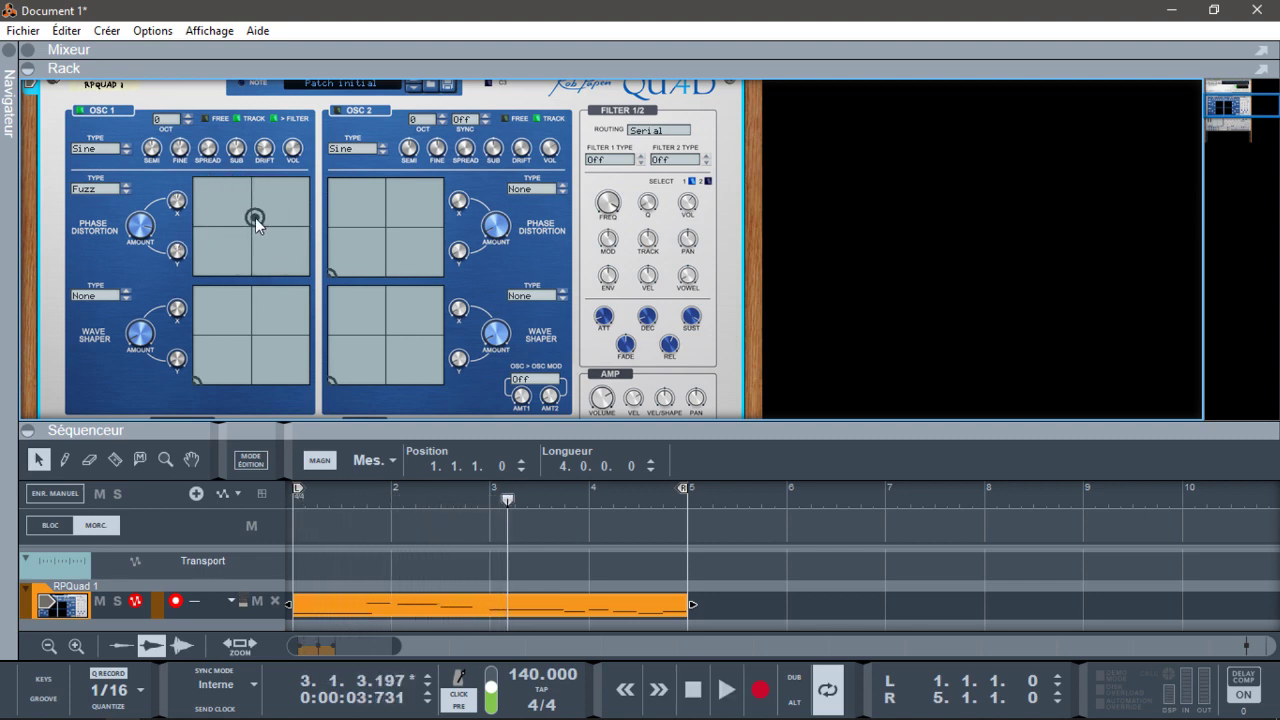
# Record OSC 1 phase distortion XY pad movements as automation over the four-bar loop and play the result back.
pyautogui.press('Home')
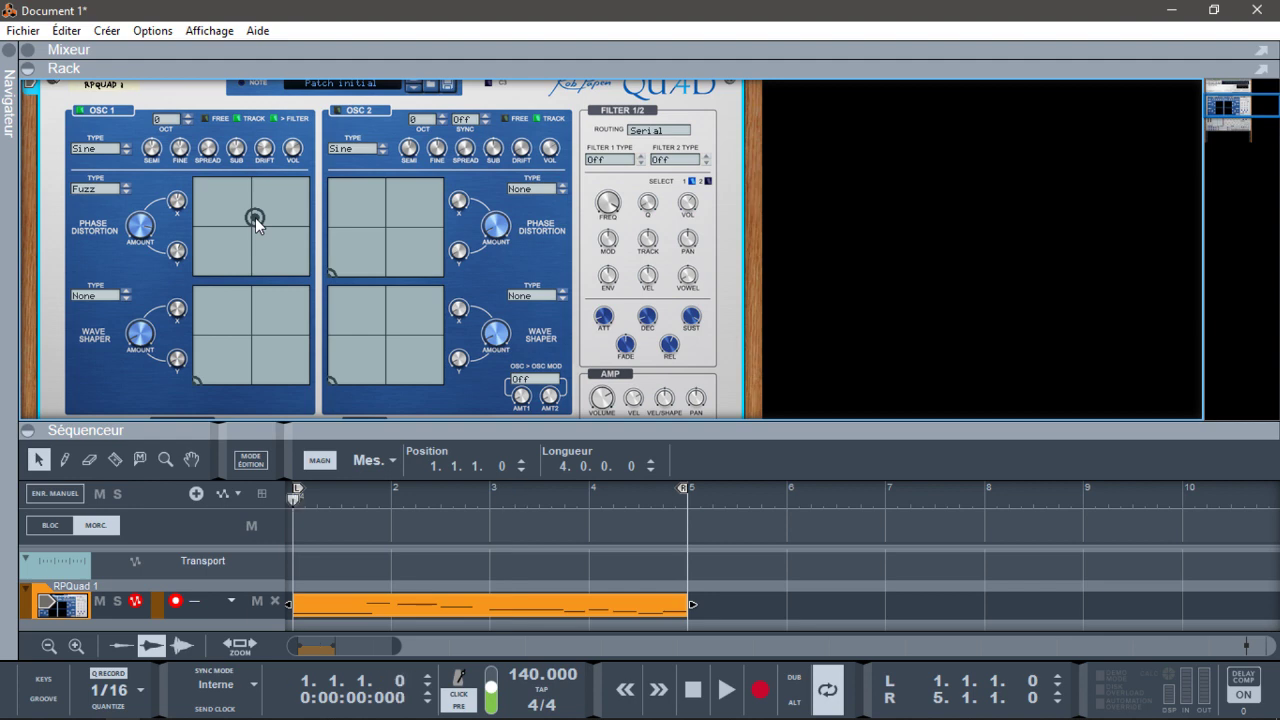
pyautogui.hotkey('ctrl', 'Return')
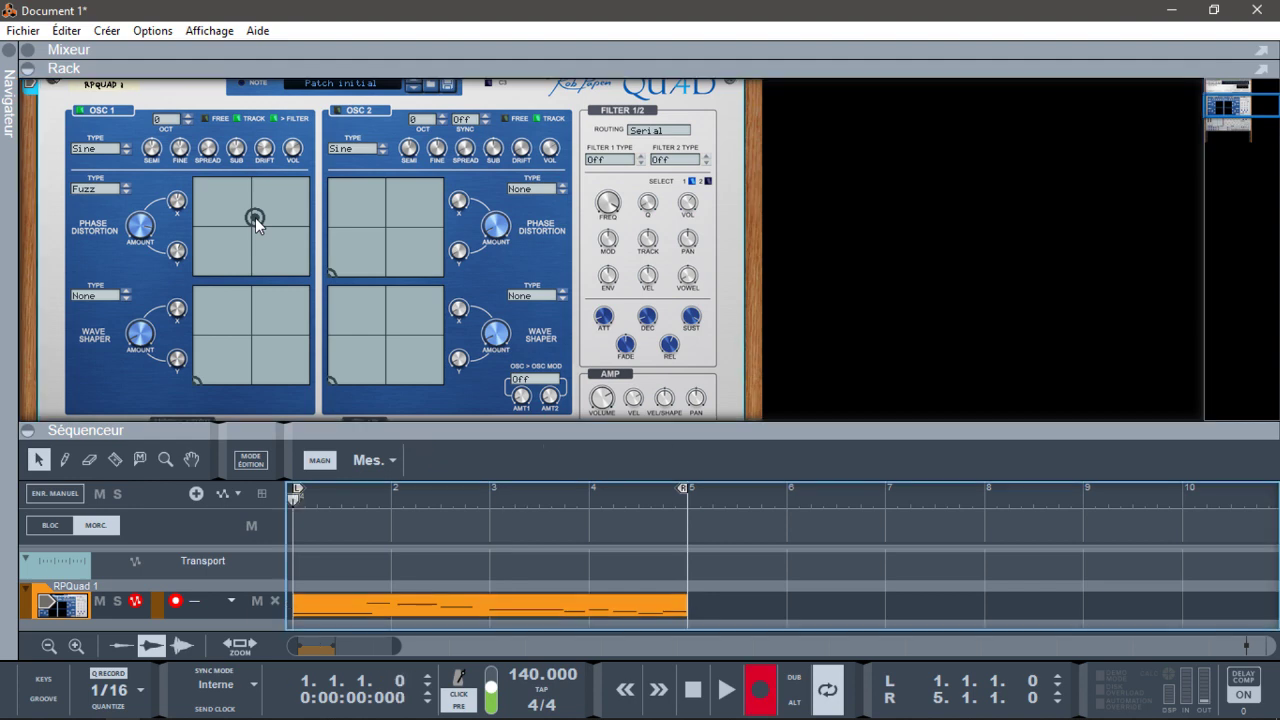
pyautogui.moveTo(255, 217)
pyautogui.mouseDown()
pyautogui.moveTo(227, 188)
pyautogui.moveTo(241, 179)
pyautogui.moveTo(273, 195)
pyautogui.moveTo(301, 237)
pyautogui.moveTo(298, 259)
pyautogui.moveTo(226, 260)
pyautogui.moveTo(199, 205)
pyautogui.moveTo(225, 182)
pyautogui.moveTo(266, 188)
pyautogui.moveTo(286, 212)
pyautogui.moveTo(247, 230)
pyautogui.moveTo(294, 238)
pyautogui.moveTo(301, 266)
pyautogui.moveTo(265, 260)
pyautogui.moveTo(242, 203)
pyautogui.moveTo(283, 206)
pyautogui.mouseUp()
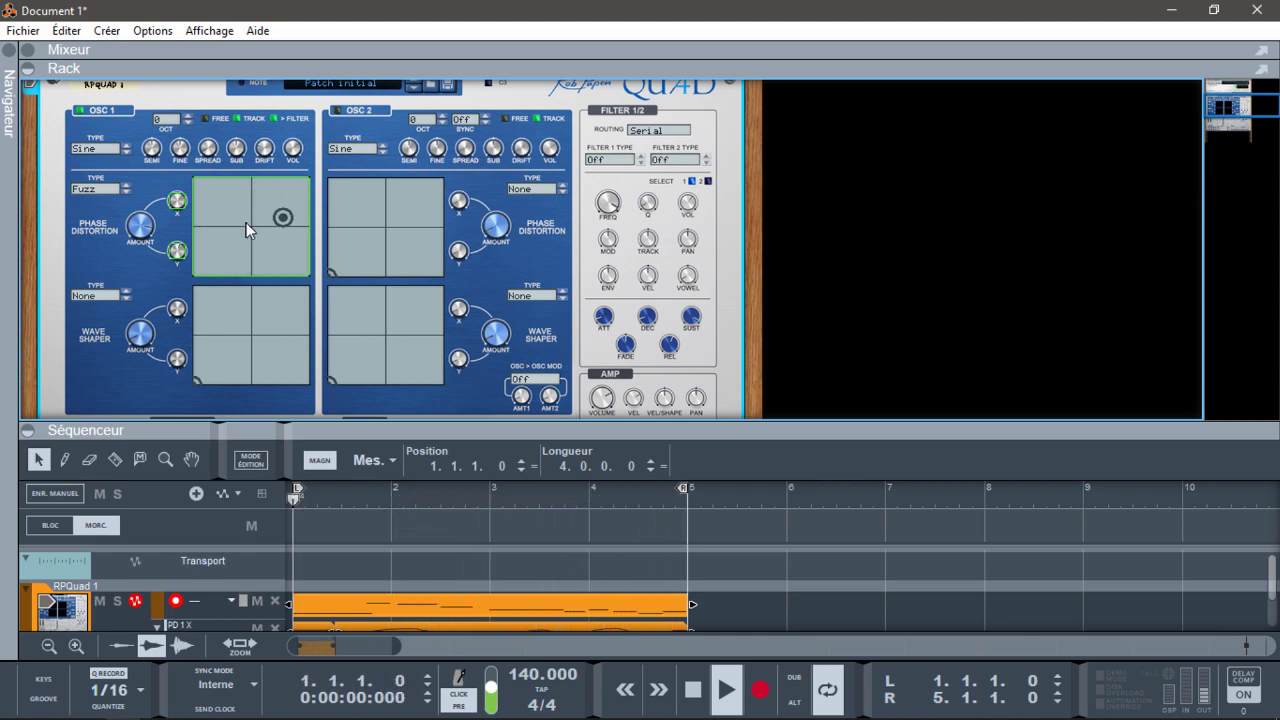
pyautogui.press('space')
pyautogui.press('space')
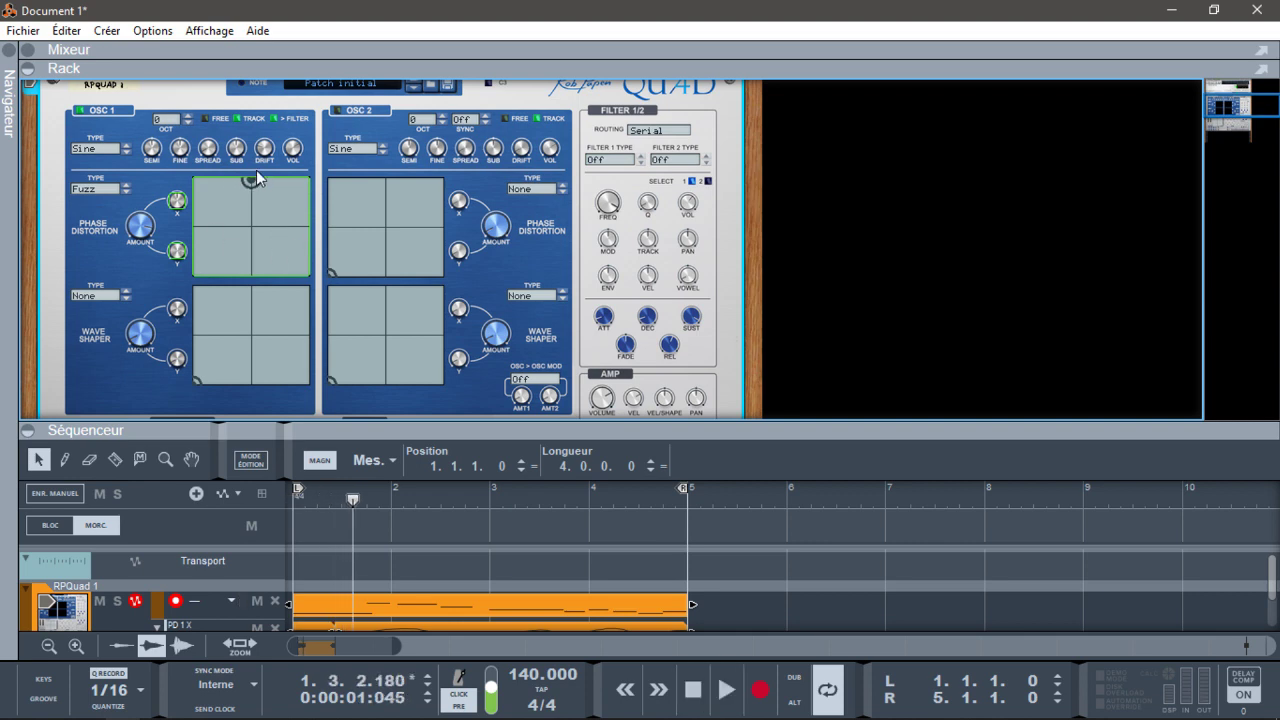
# Override the automation by moving the OSC 1 phase distortion XY point just beside the centre, and hide the sequencer.
pyautogui.moveTo(251, 181); pyautogui.dragTo(271, 243)
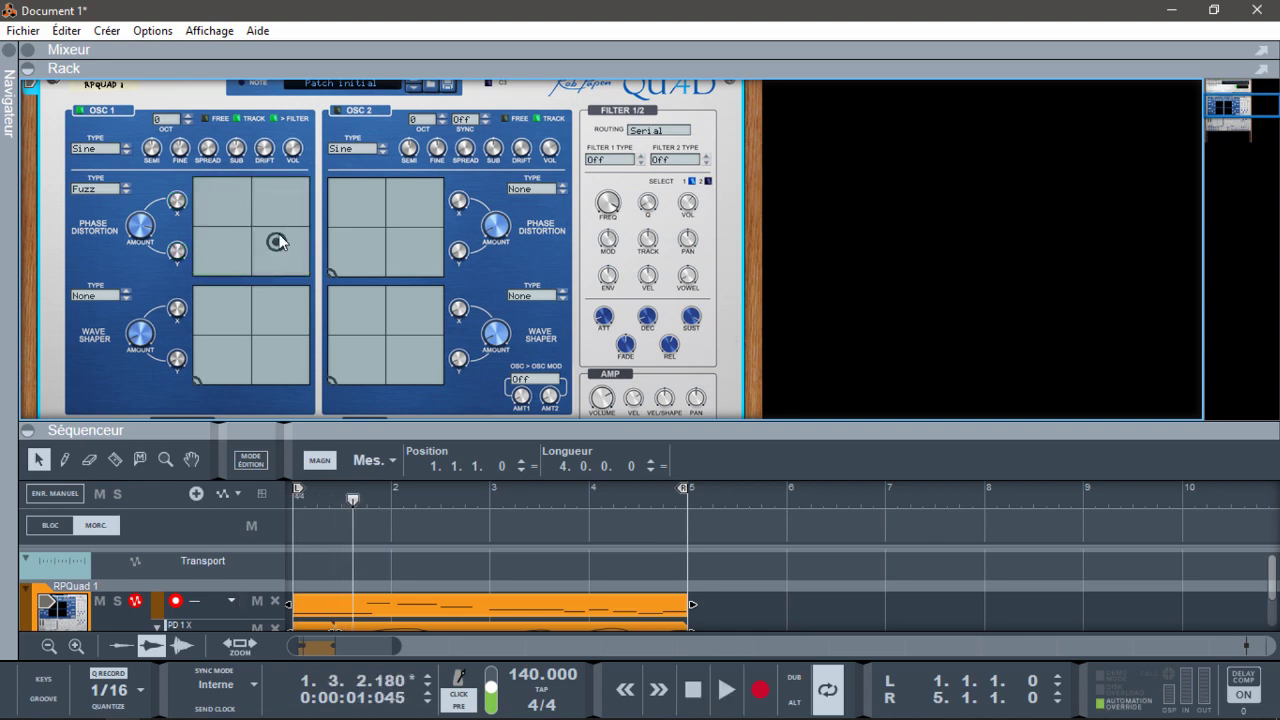
pyautogui.click(240, 230)
pyautogui.moveTo(176, 205); pyautogui.dragTo(176, 213)
pyautogui.moveTo(172, 254)
pyautogui.click(29, 431)
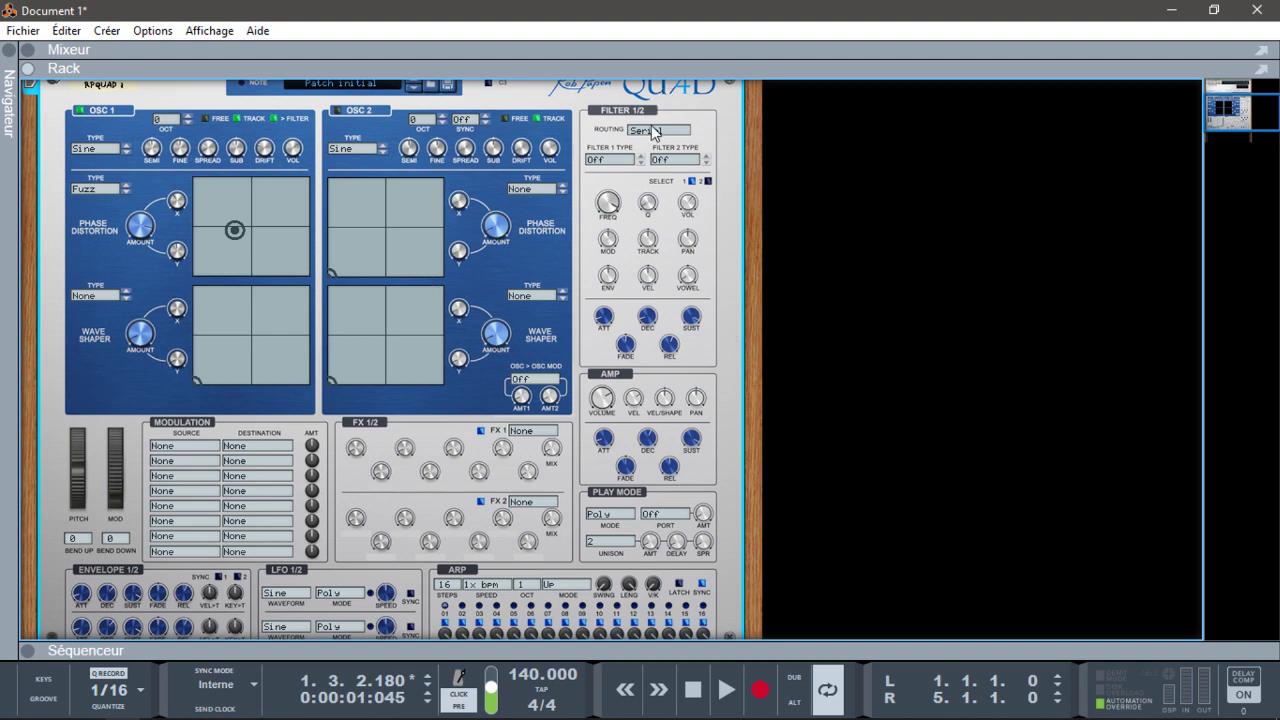
# Examine the filter routing and Filter 1 type options, and display the controls of filter 2.
pyautogui.click(656, 132)
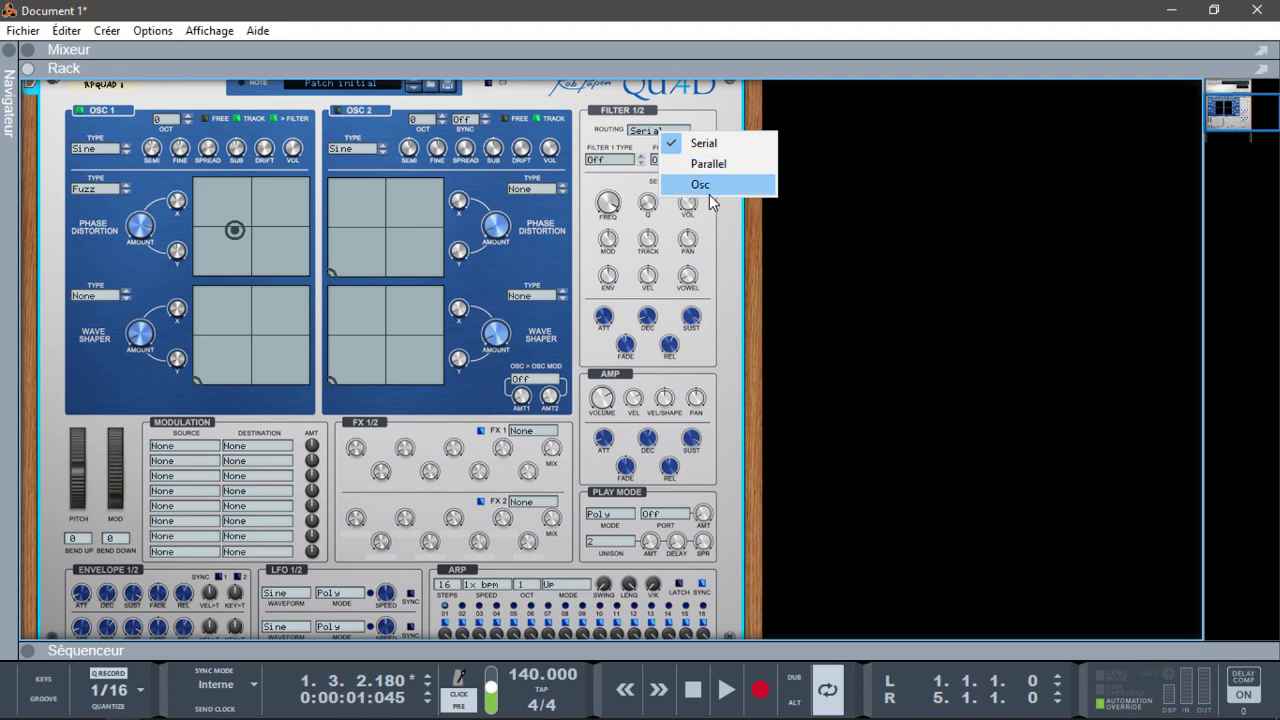
pyautogui.click(622, 160)
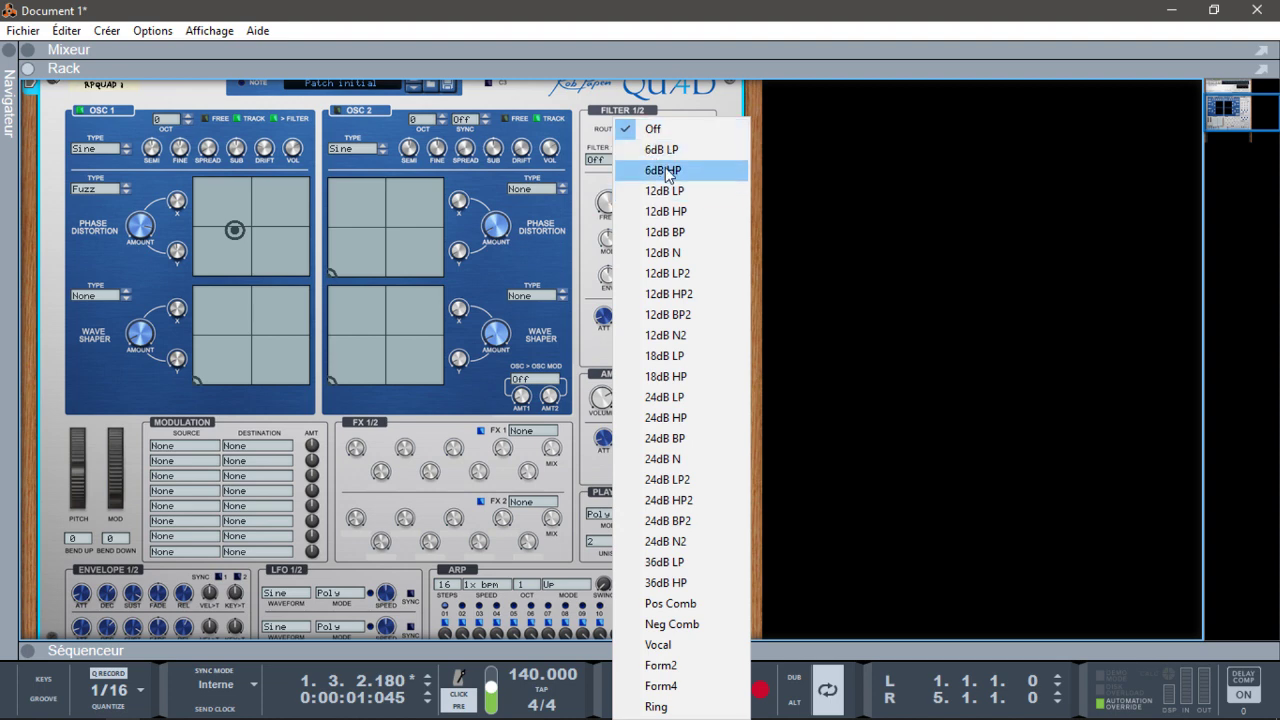
pyautogui.click(604, 163)
pyautogui.click(605, 164)
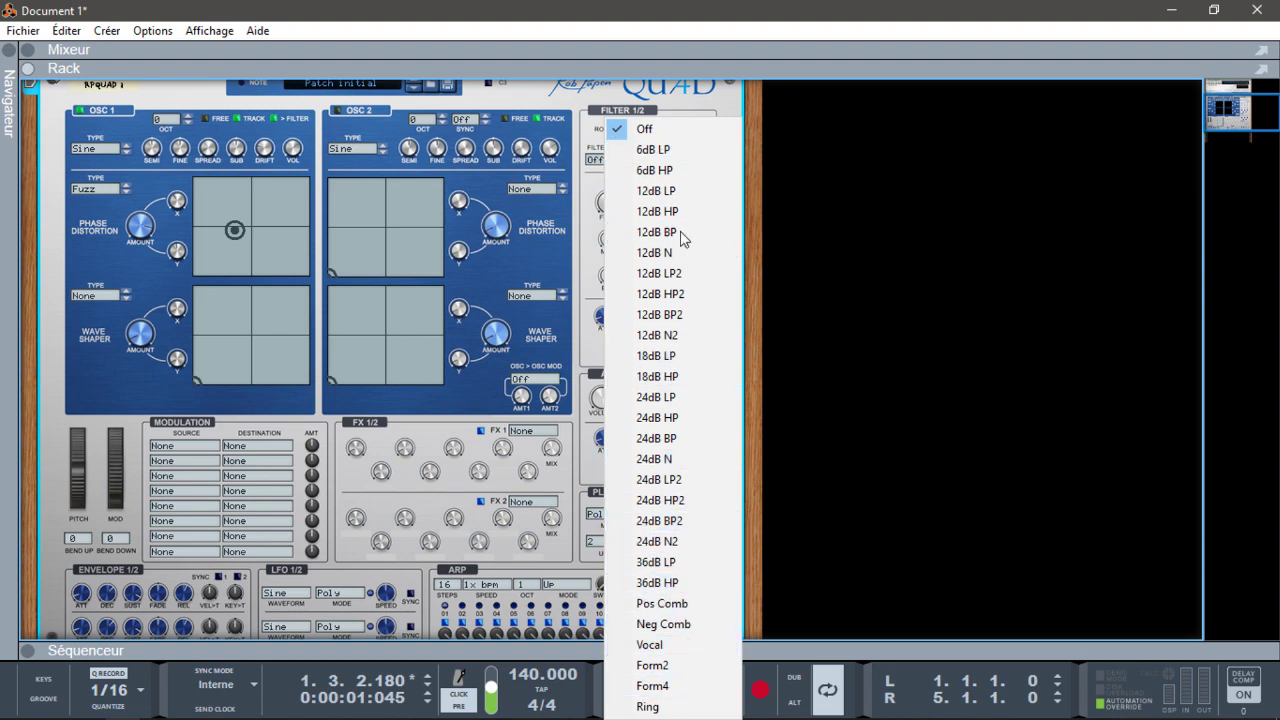
pyautogui.click(727, 90)
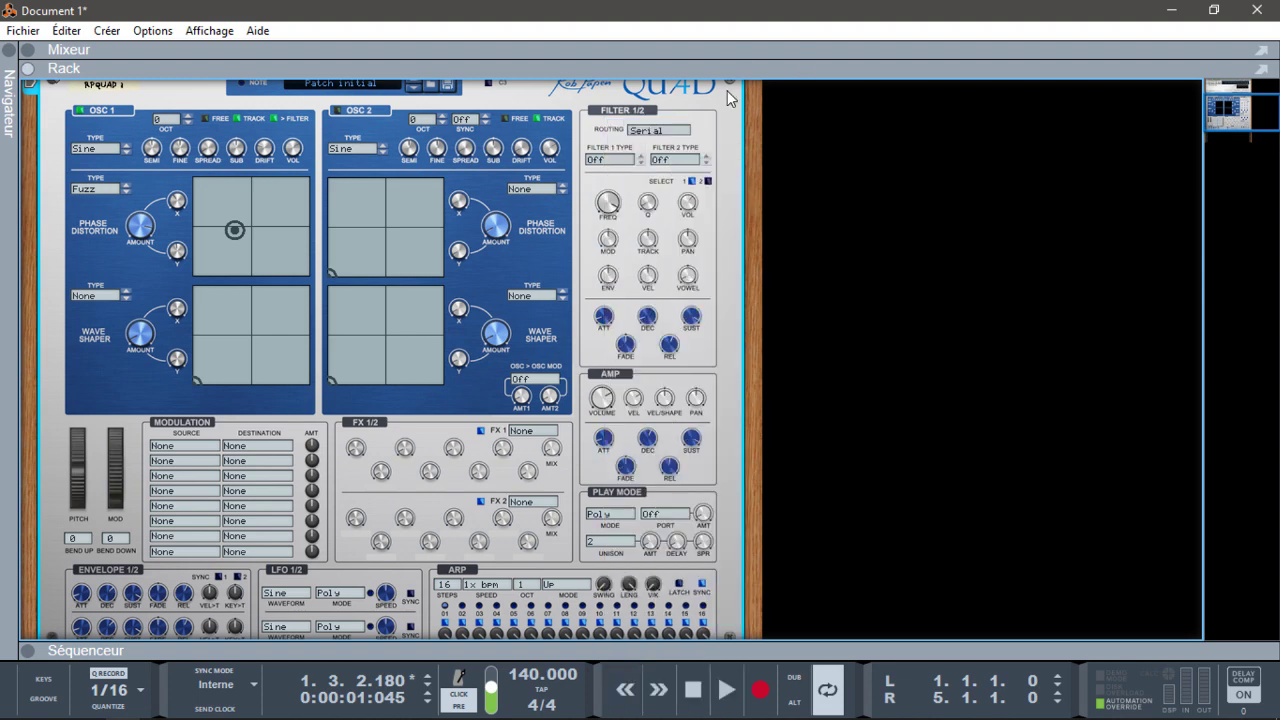
pyautogui.click(707, 184)
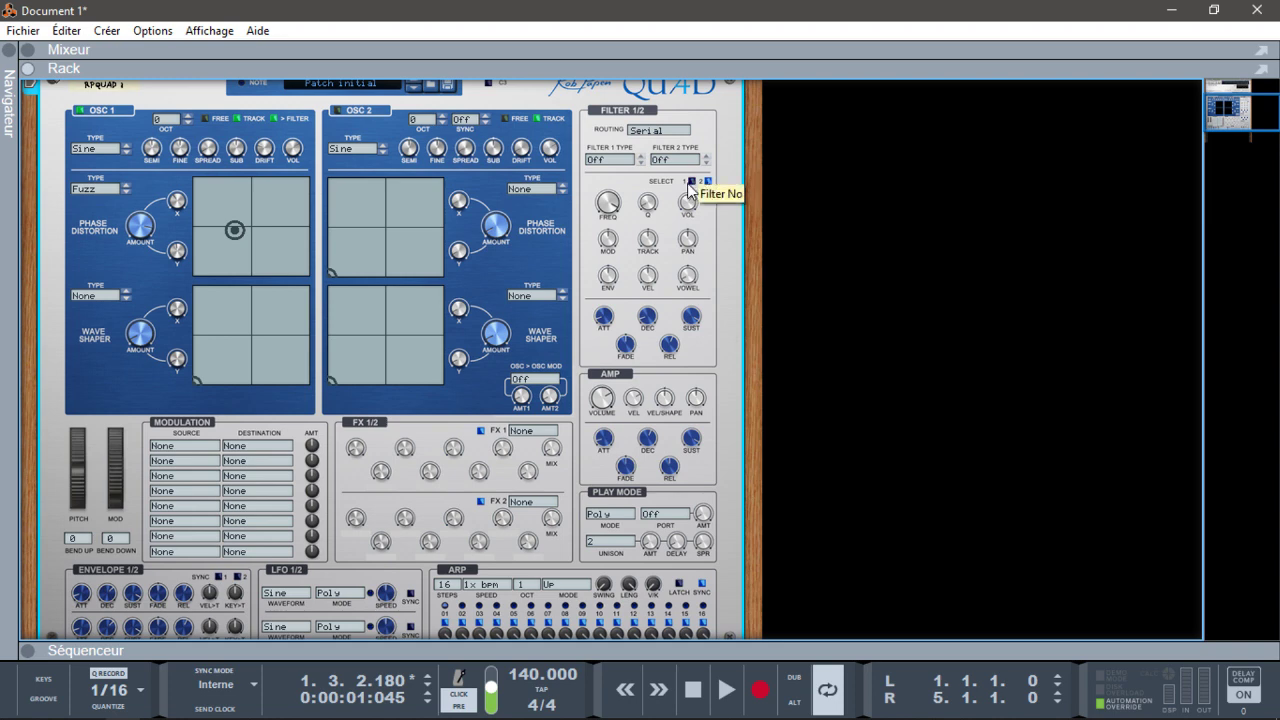
# Keep filter 2's controls selected, and examine the source and destination options of the first modulation slot.
pyautogui.click(707, 182)
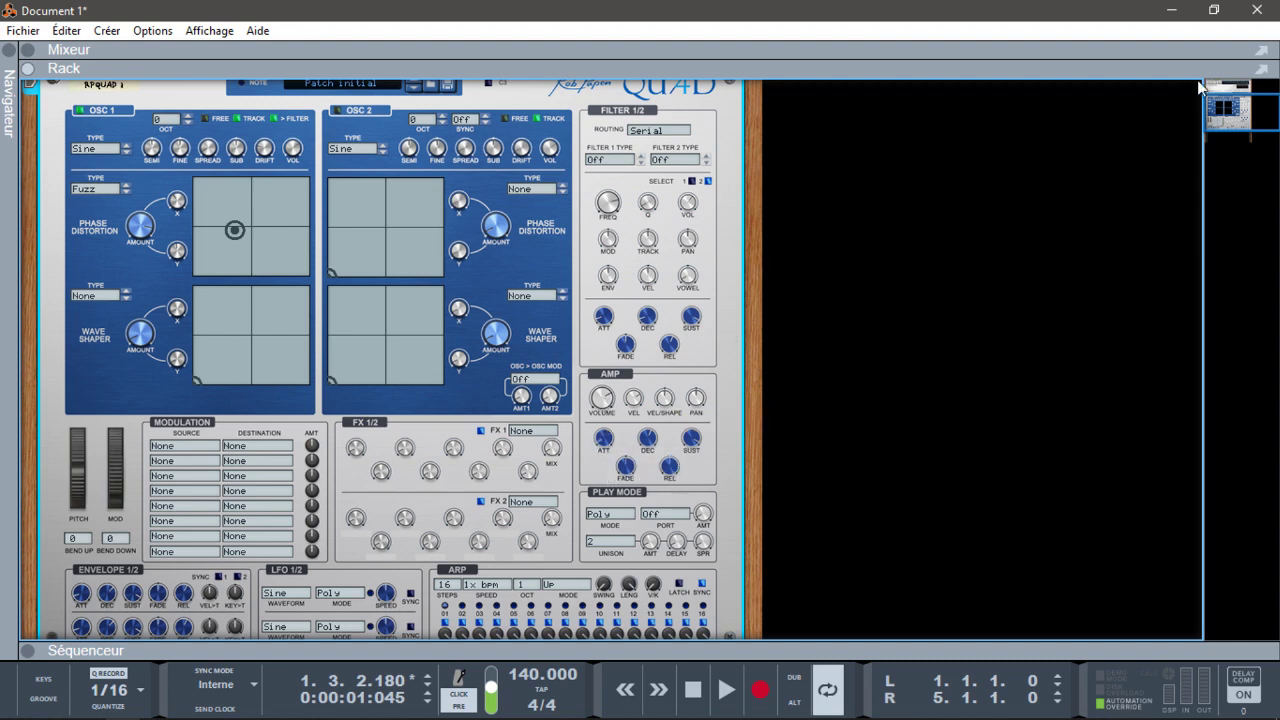
pyautogui.moveTo(1238, 109); pyautogui.dragTo(1238, 115)
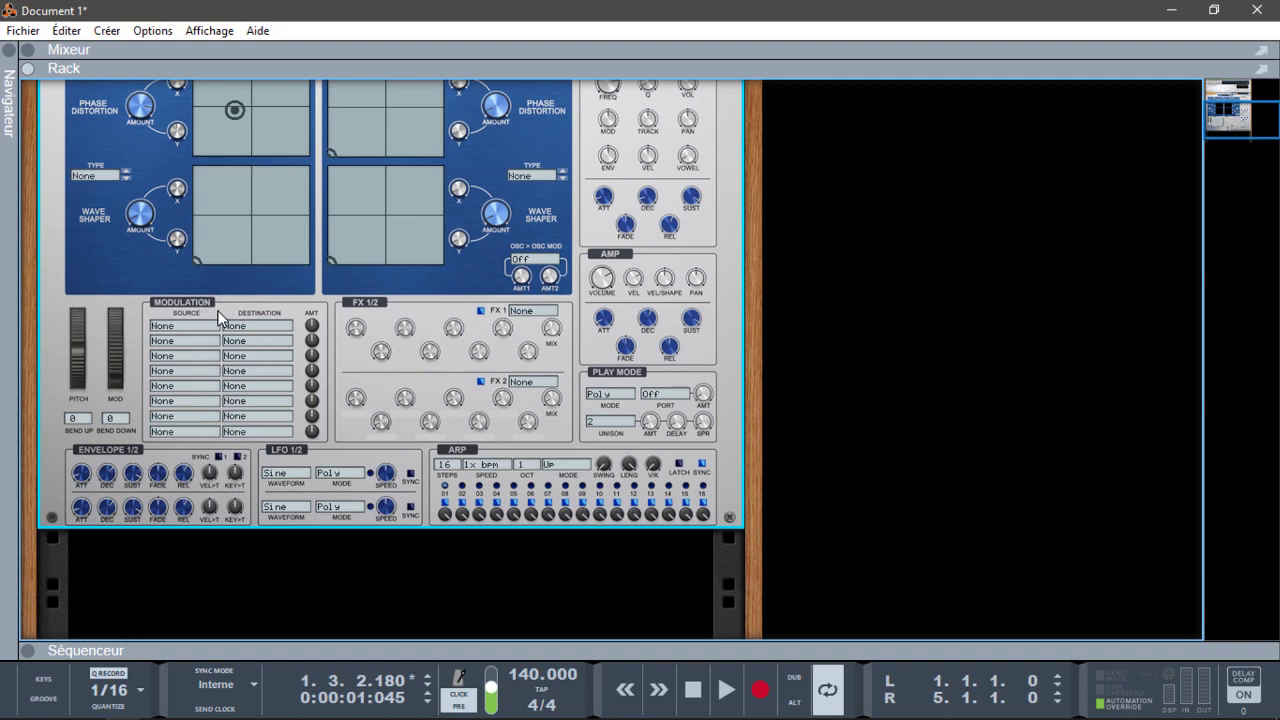
pyautogui.click(178, 324)
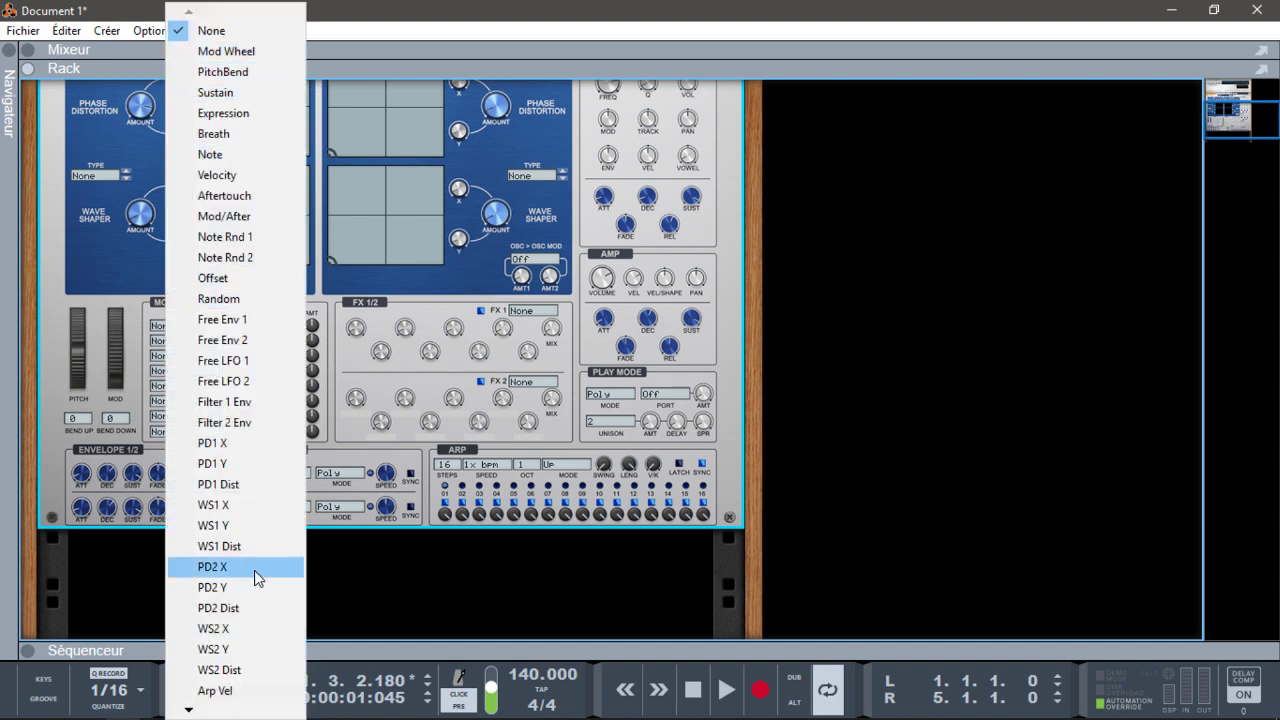
pyautogui.click(322, 301)
pyautogui.click(248, 322)
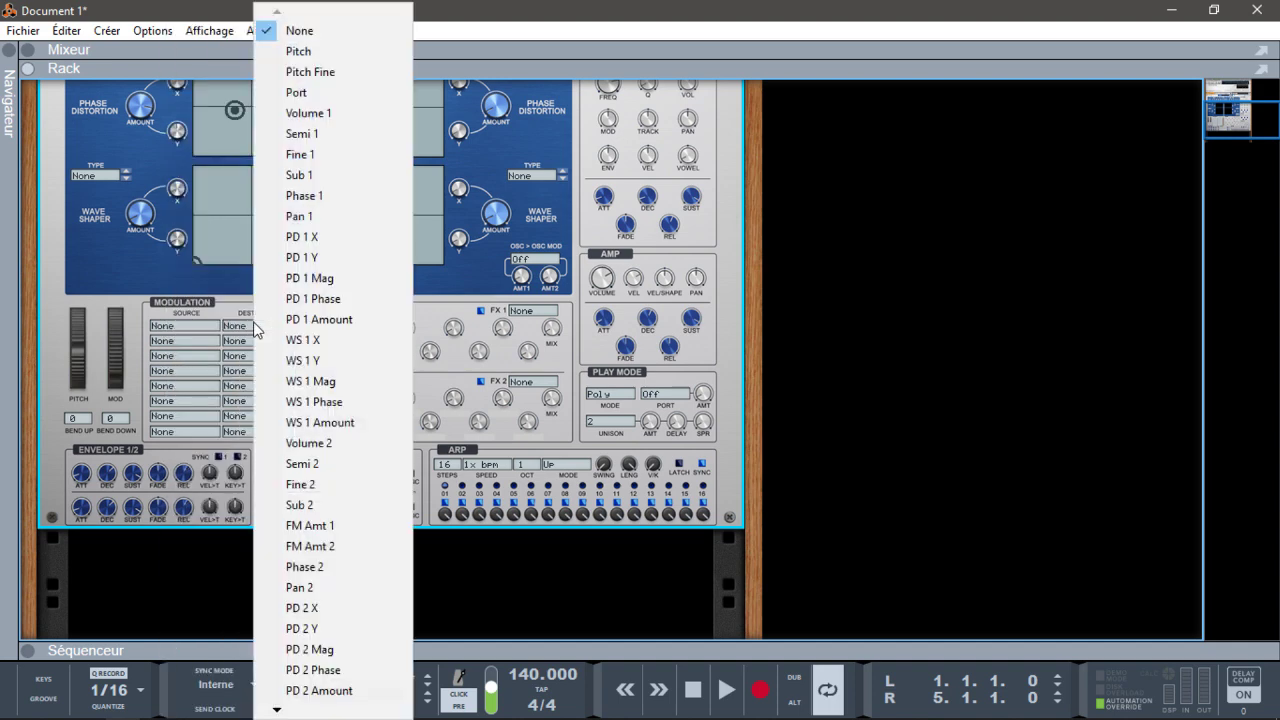
pyautogui.click(419, 303)
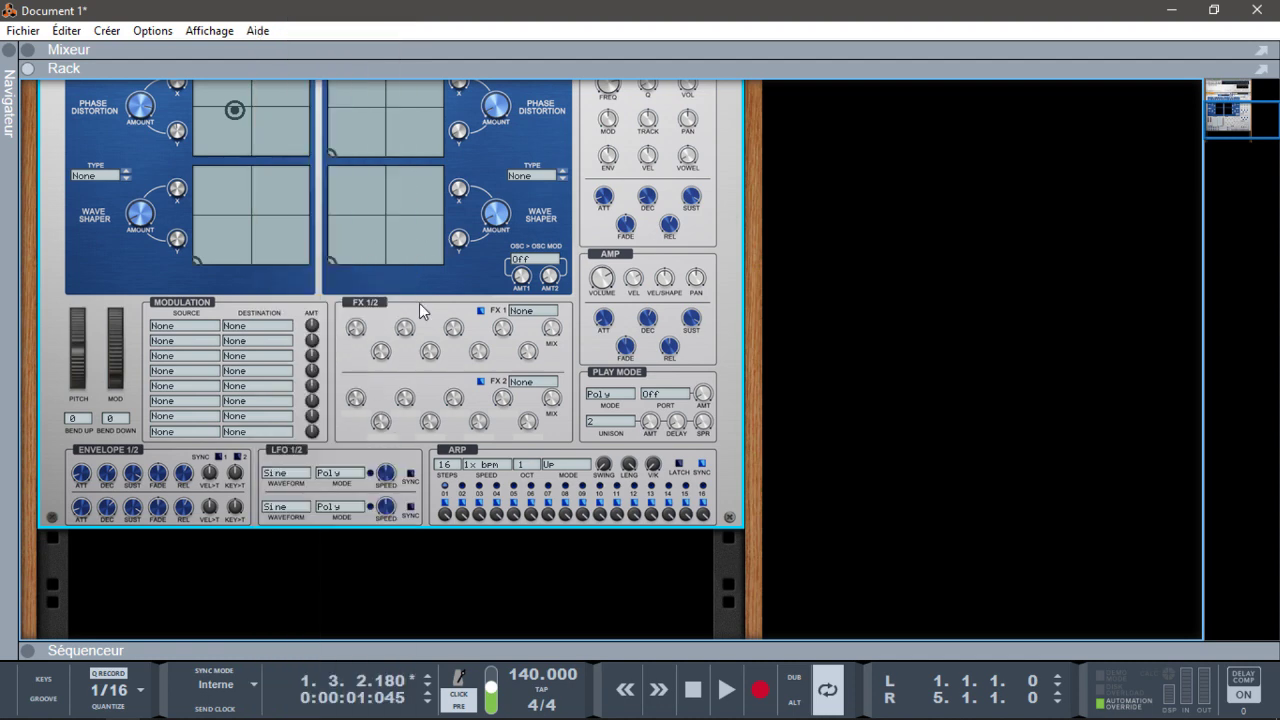
# Adjust the first modulation slot's amount and inspect the CV inputs and outputs on the synthesizer's rear panel.
pyautogui.moveTo(313, 326); pyautogui.dragTo(242, 190)
pyautogui.press('Tab')
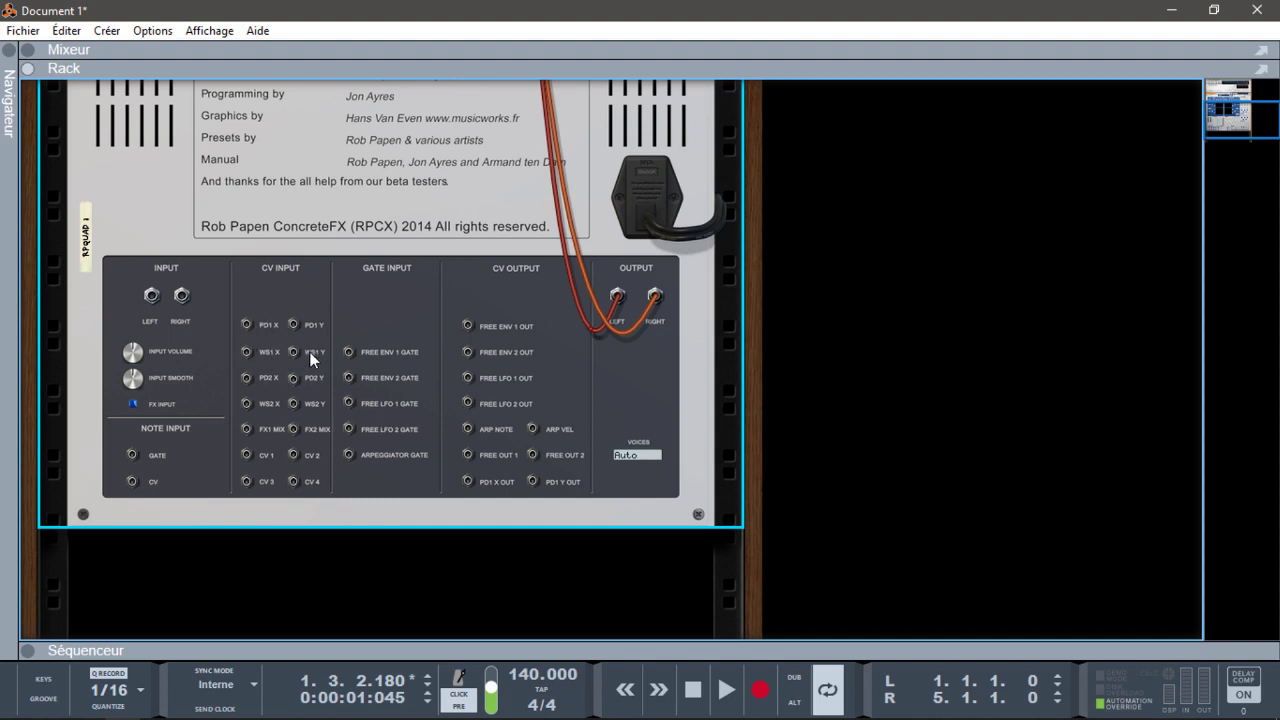
pyautogui.press('Tab')
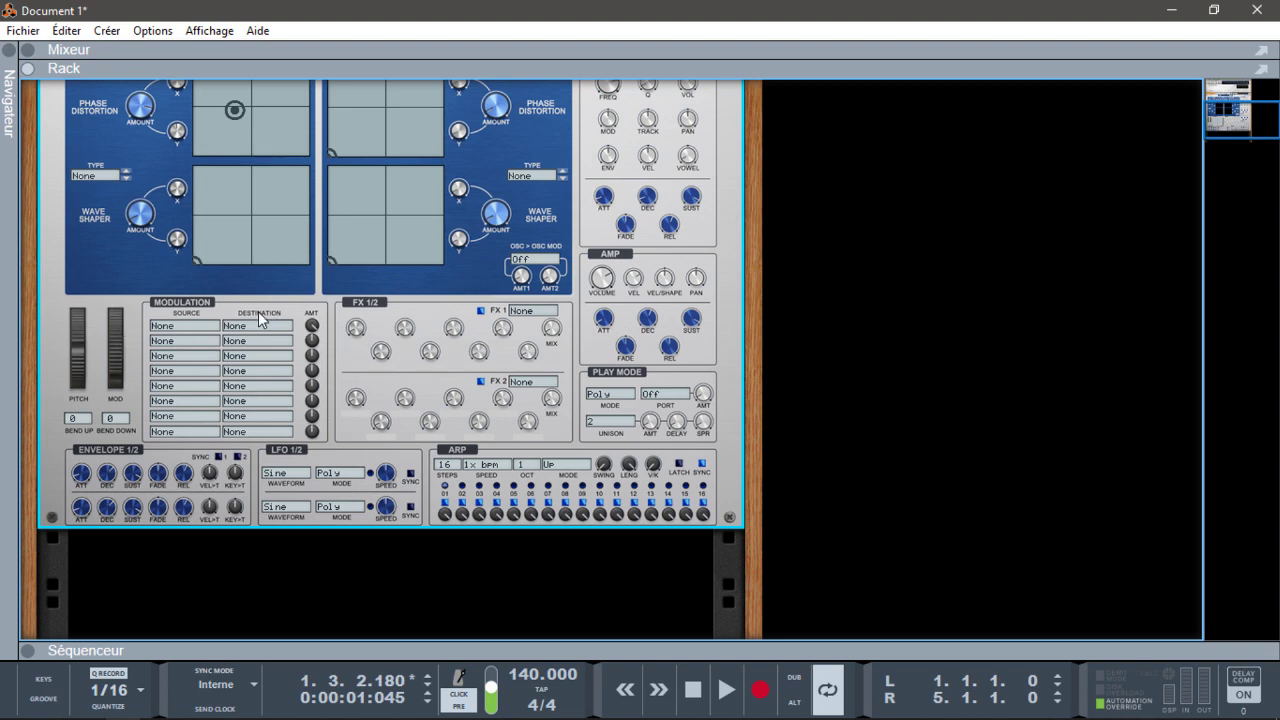
# Review the first modulation slot's source and destination choices again, leaving both at None.
pyautogui.click(181, 326)
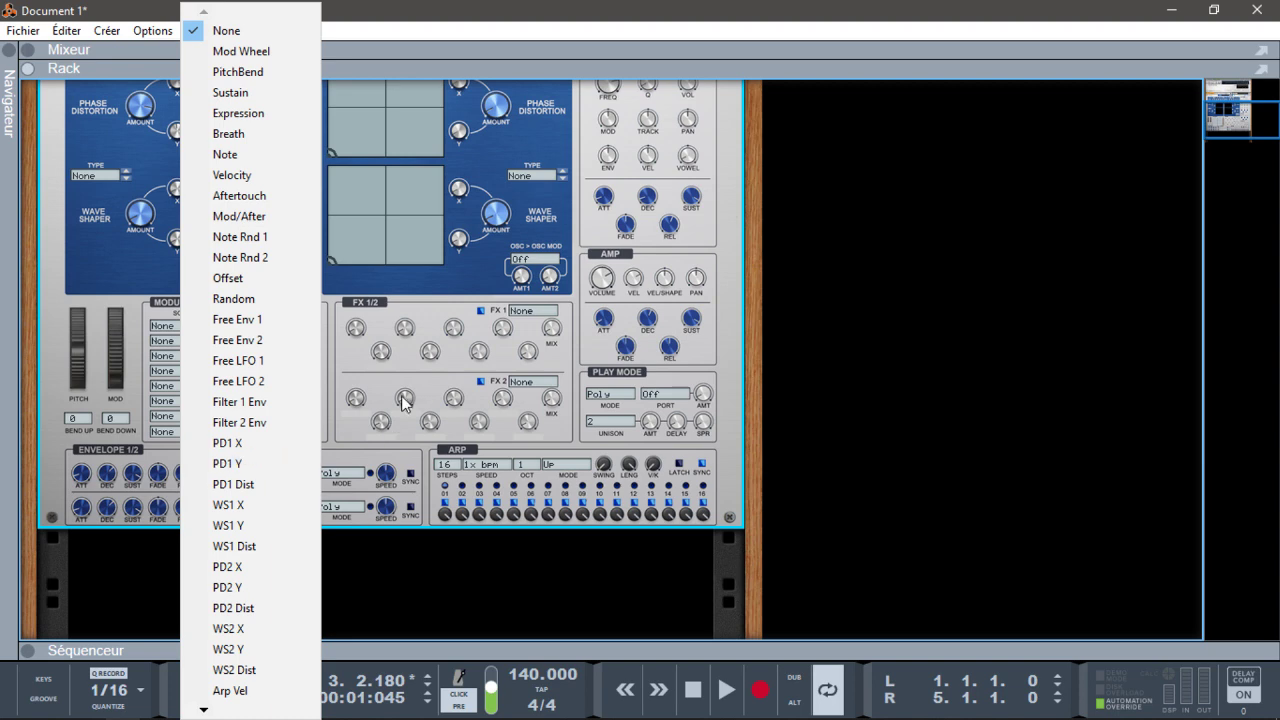
pyautogui.click(349, 370)
pyautogui.click(232, 326)
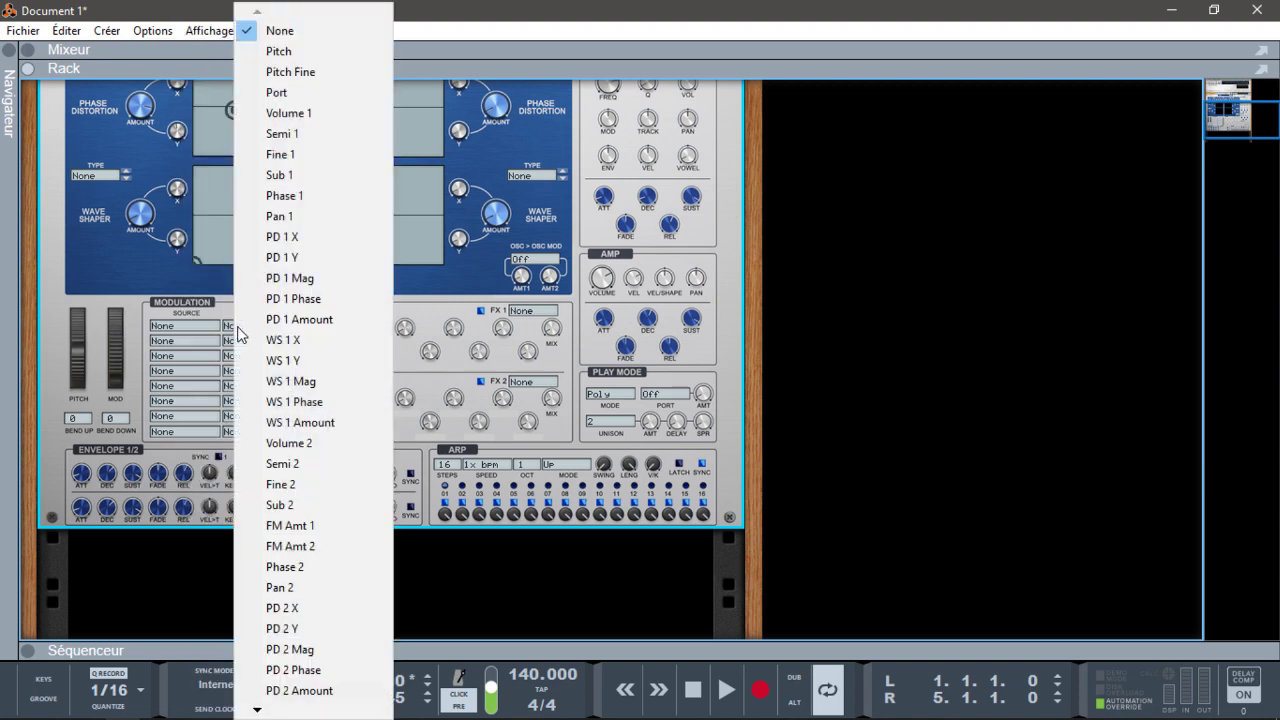
pyautogui.click(430, 381)
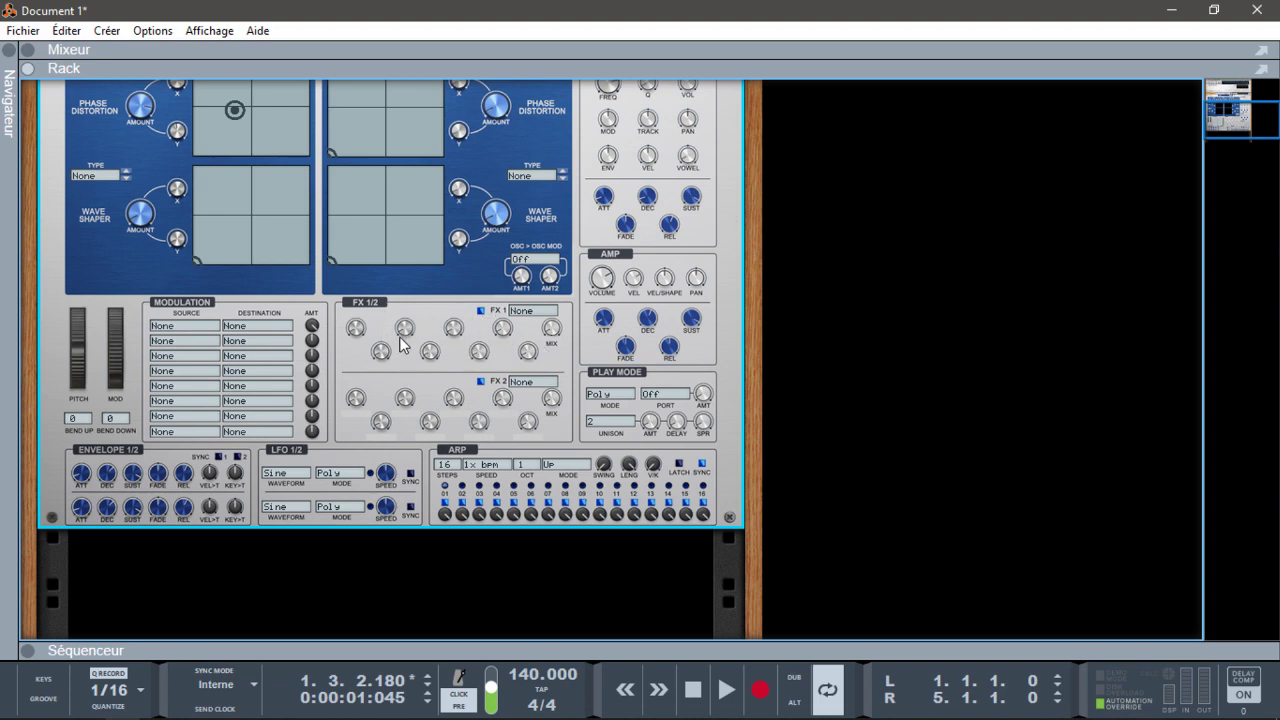
# Examine the effect types offered for FX 1 and FX 2 without assigning either.
pyautogui.click(528, 312)
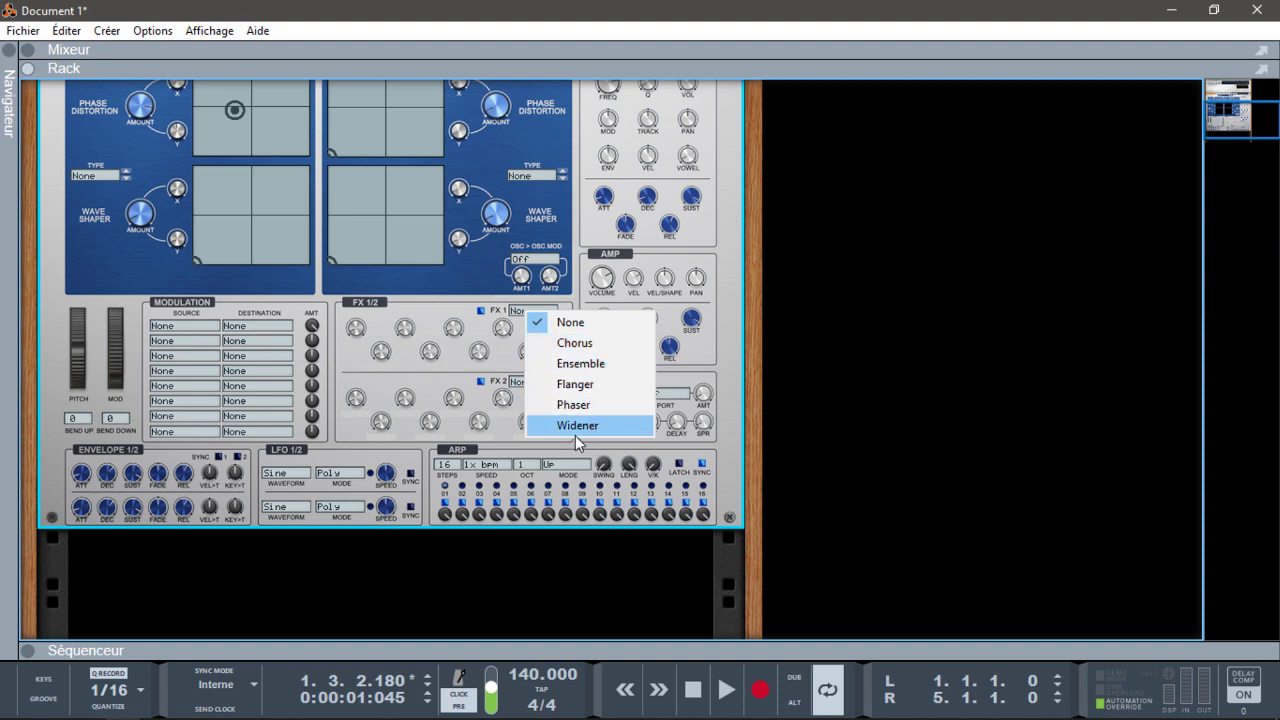
pyautogui.click(507, 421)
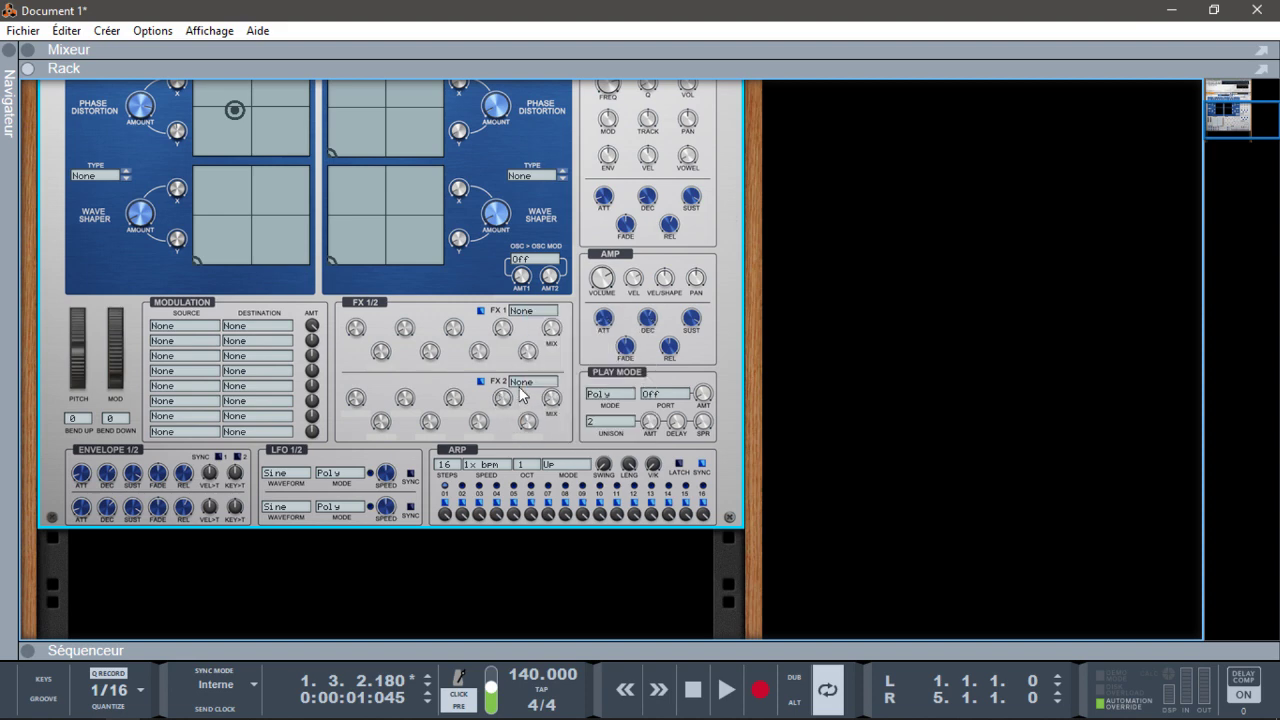
pyautogui.click(520, 388)
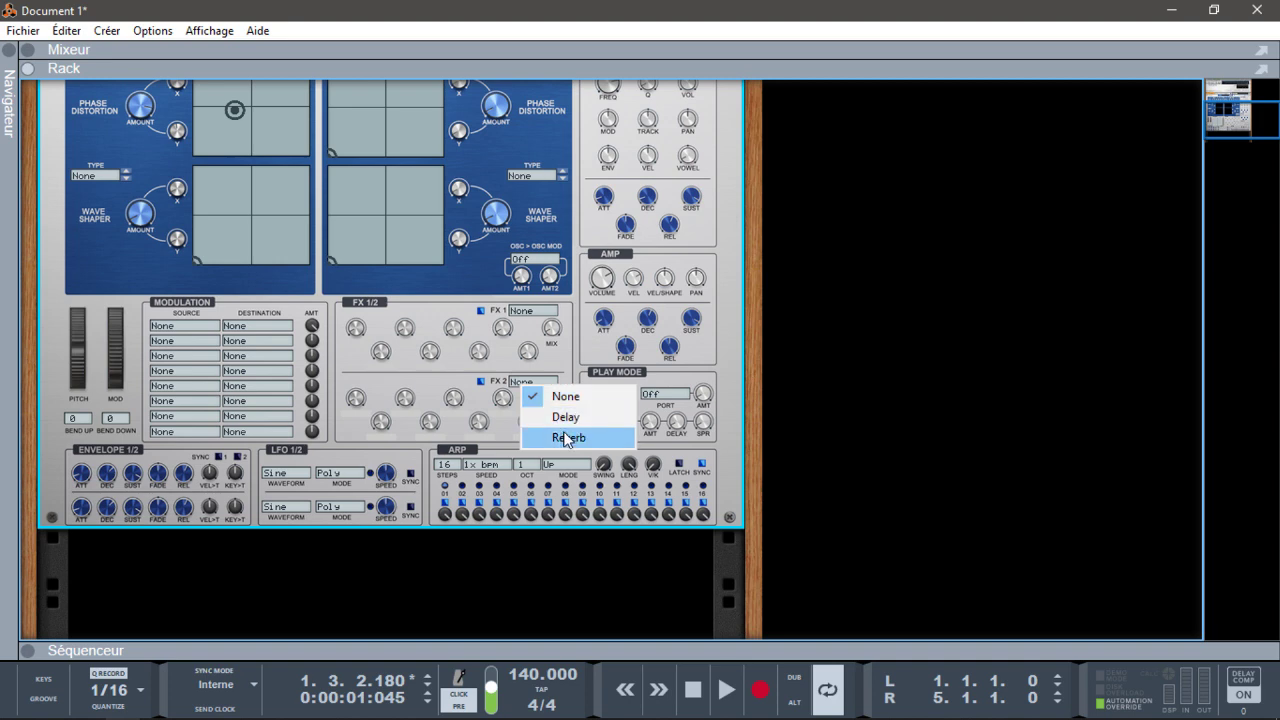
pyautogui.click(112, 459)
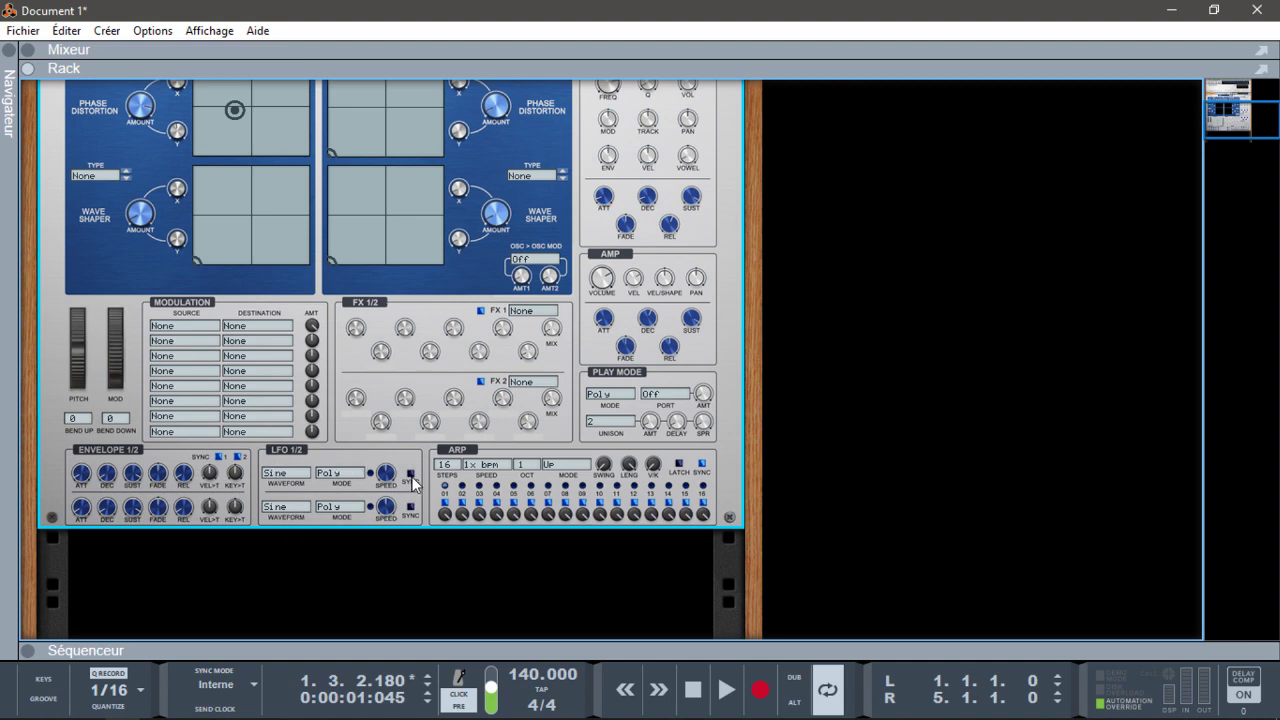
# Adjust the LFO 2 speed and examine the LFO 1 mode and waveform options.
pyautogui.moveTo(381, 507); pyautogui.dragTo(409, 421)
pyautogui.click(340, 475)
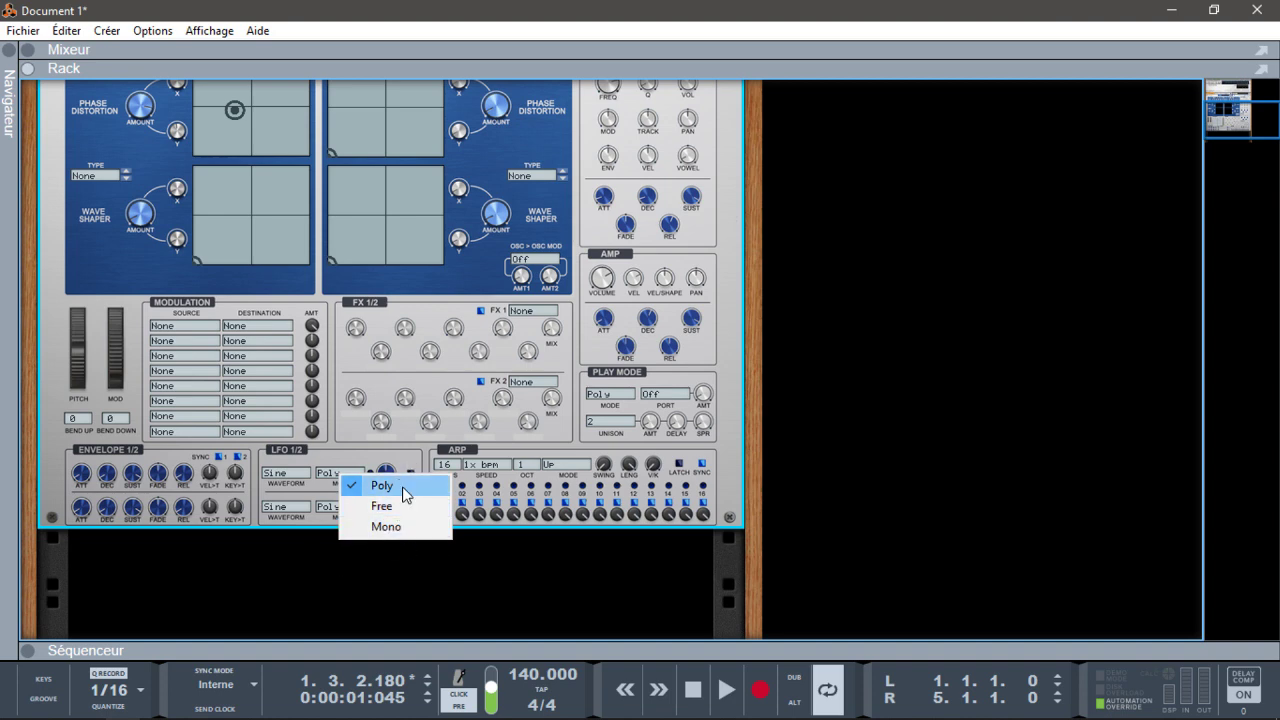
pyautogui.click(292, 473)
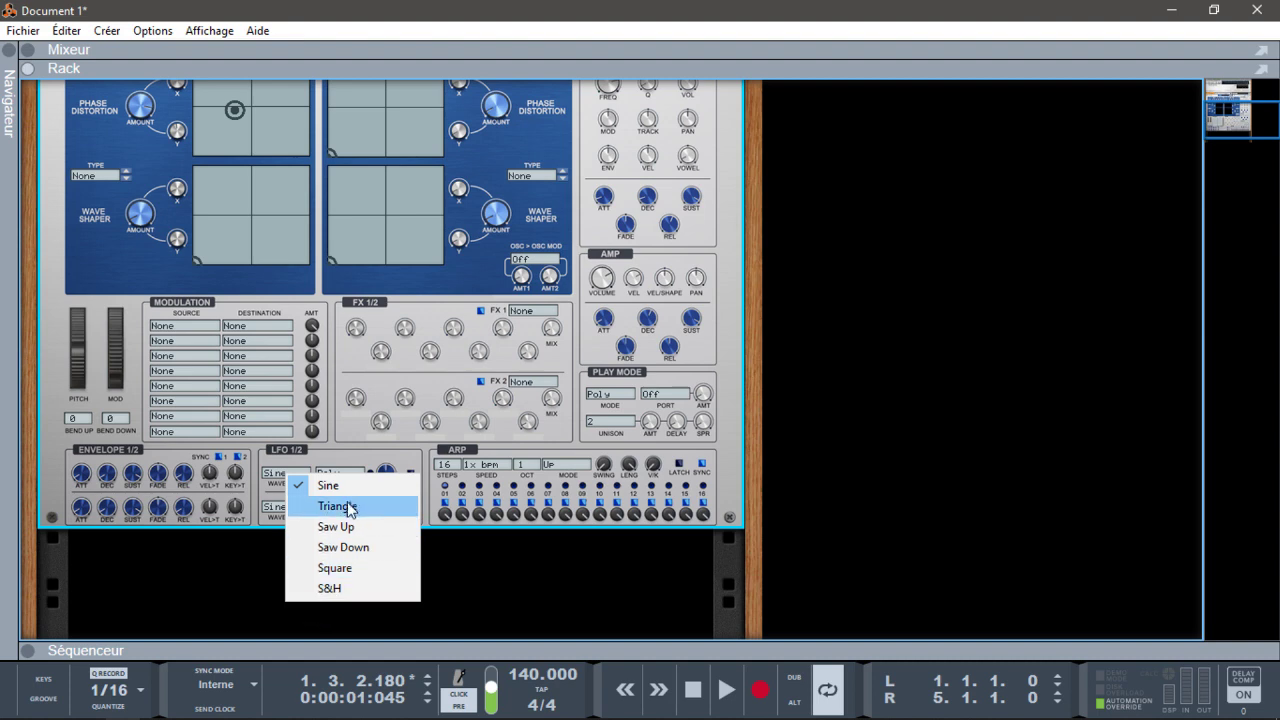
pyautogui.click(589, 442)
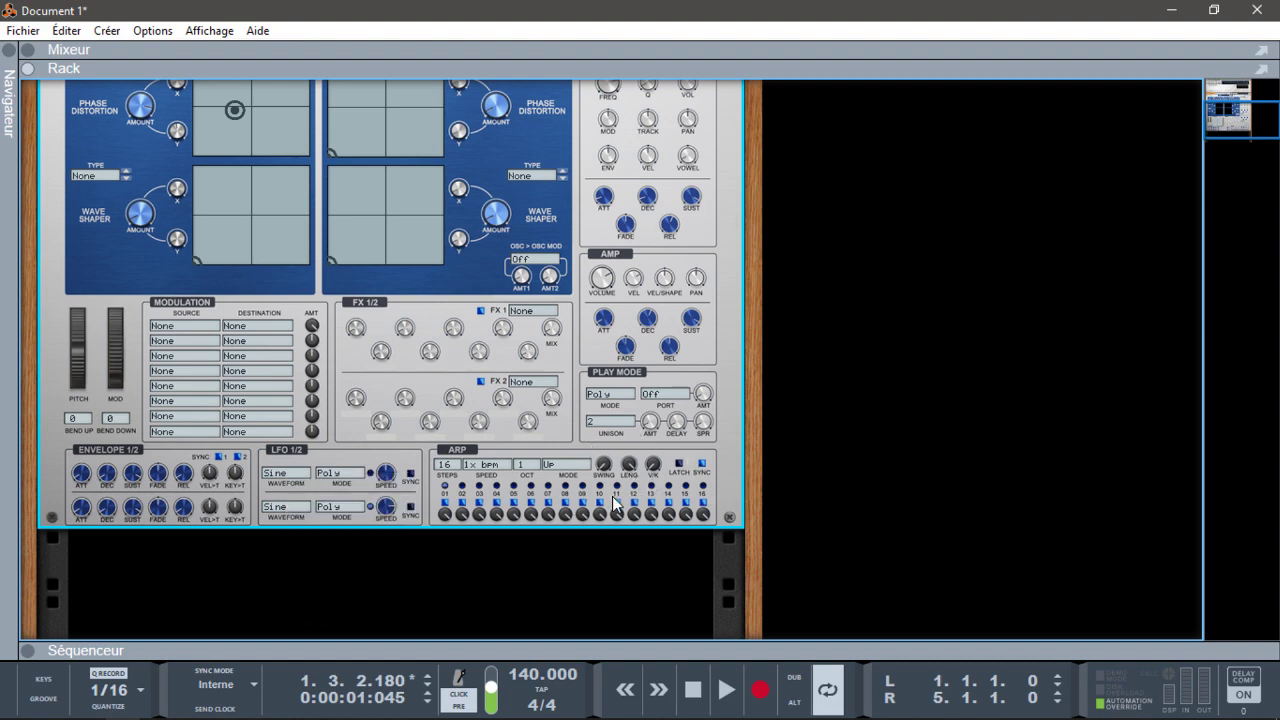
# Set the play mode to Arp and adjust the arpeggiator's note length.
pyautogui.click(606, 392)
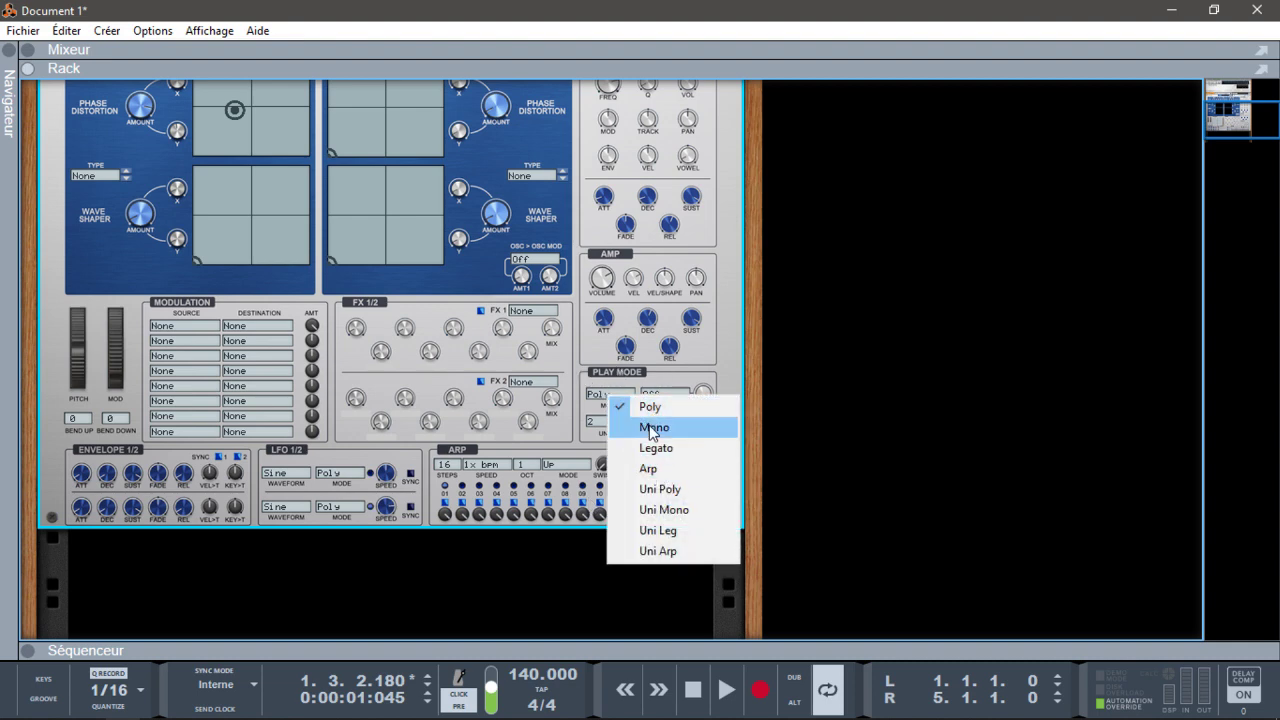
pyautogui.click(652, 476)
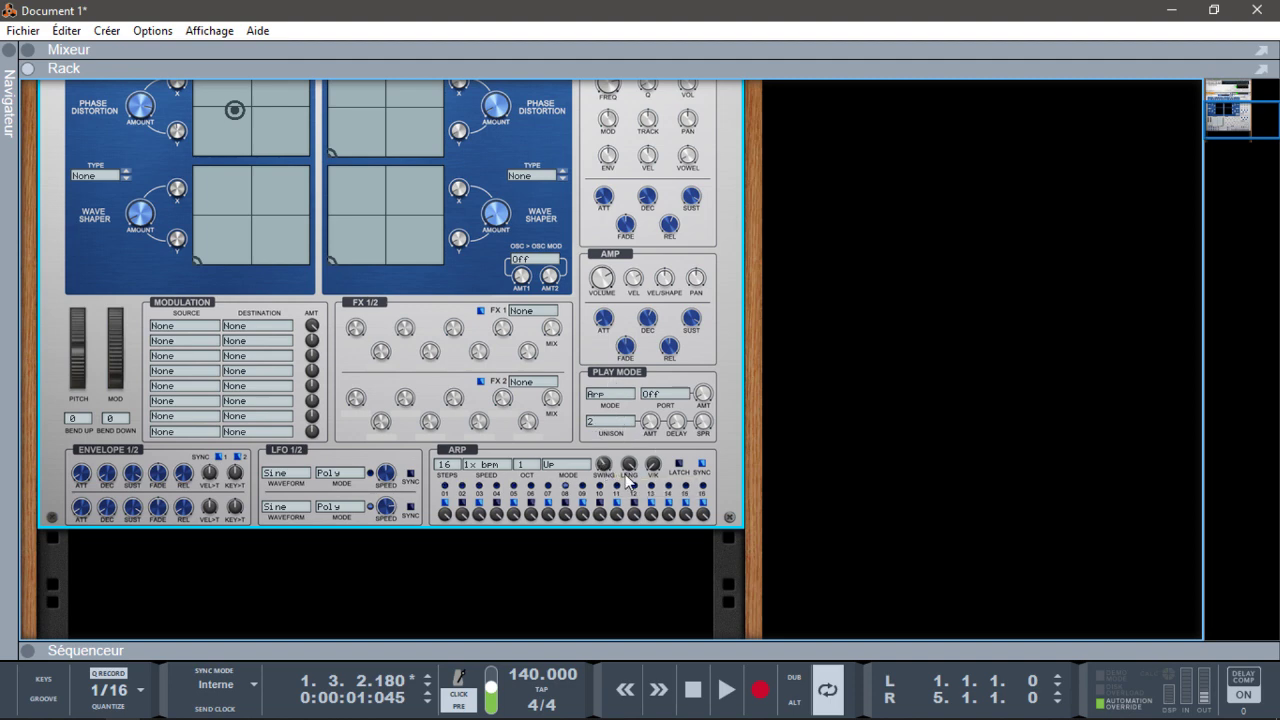
pyautogui.moveTo(628, 476)
pyautogui.mouseDown()
pyautogui.moveTo(632, 595)
pyautogui.moveTo(612, 470)
pyautogui.mouseUp()
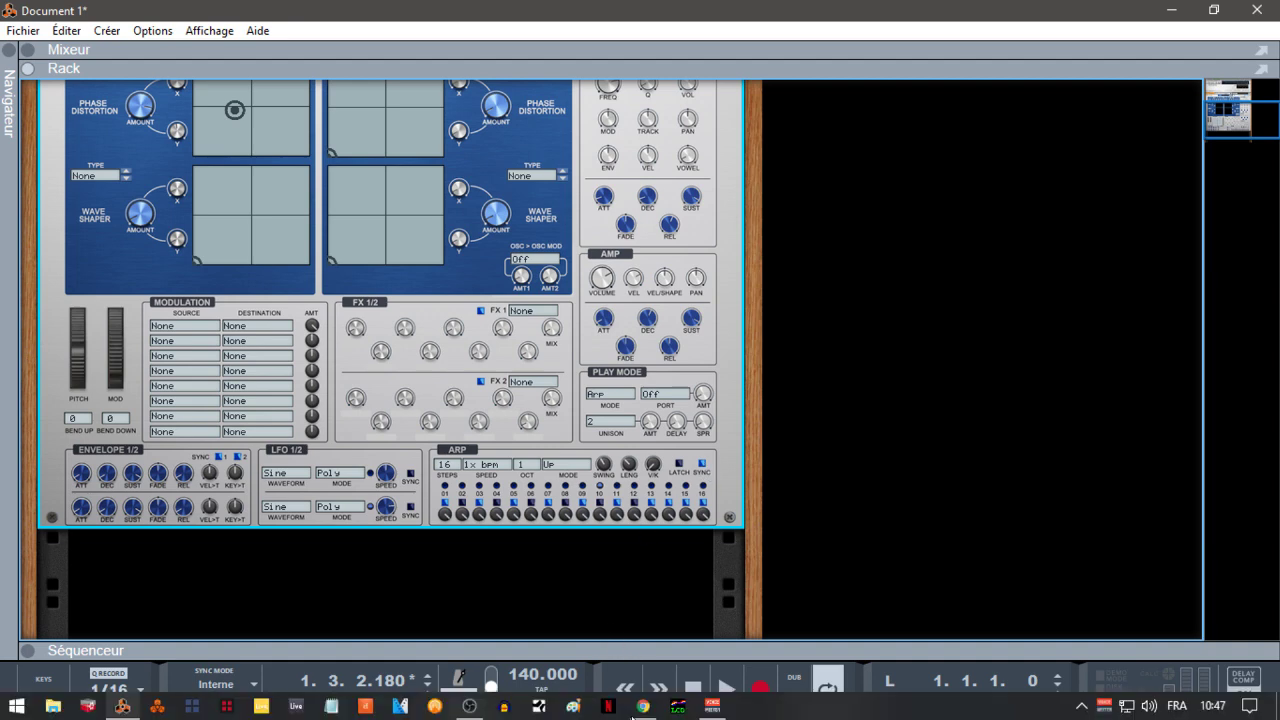
# Try arpeggiator speeds of 1/2x bpm and 3x bpm, and return the speed to 1x bpm.
pyautogui.click(494, 470)
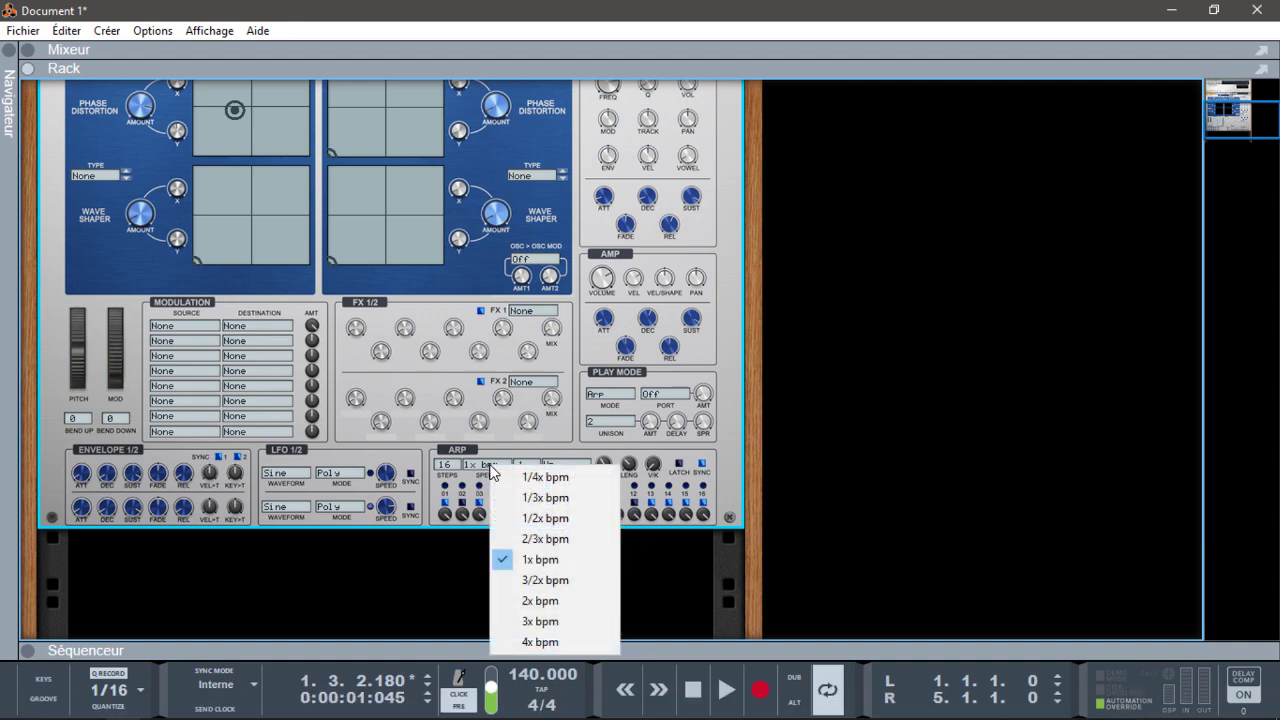
pyautogui.click(540, 519)
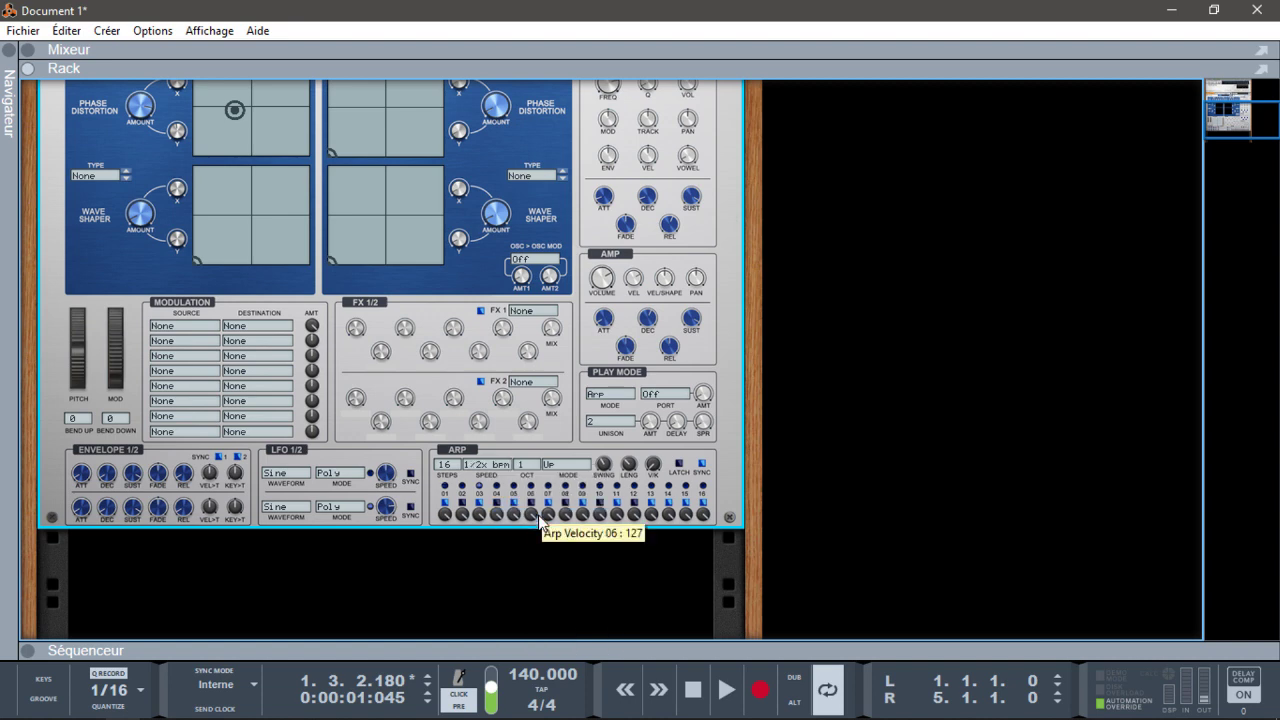
pyautogui.click(493, 469)
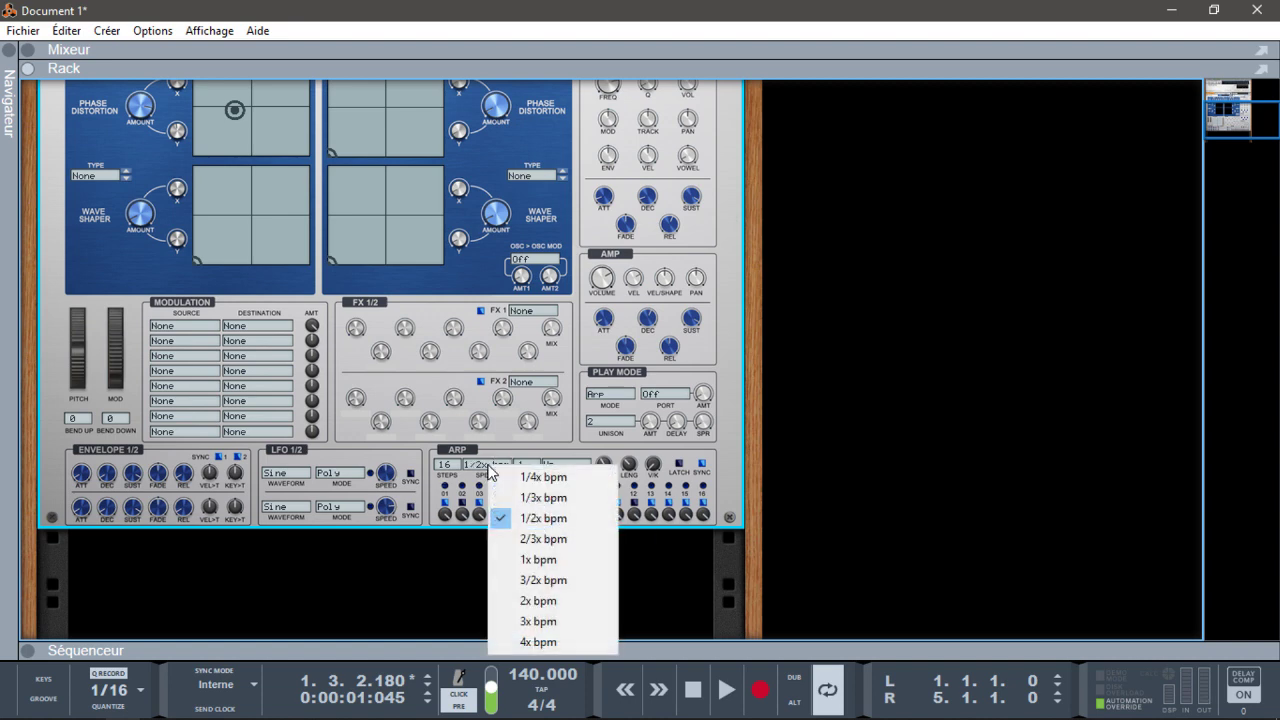
pyautogui.click(527, 621)
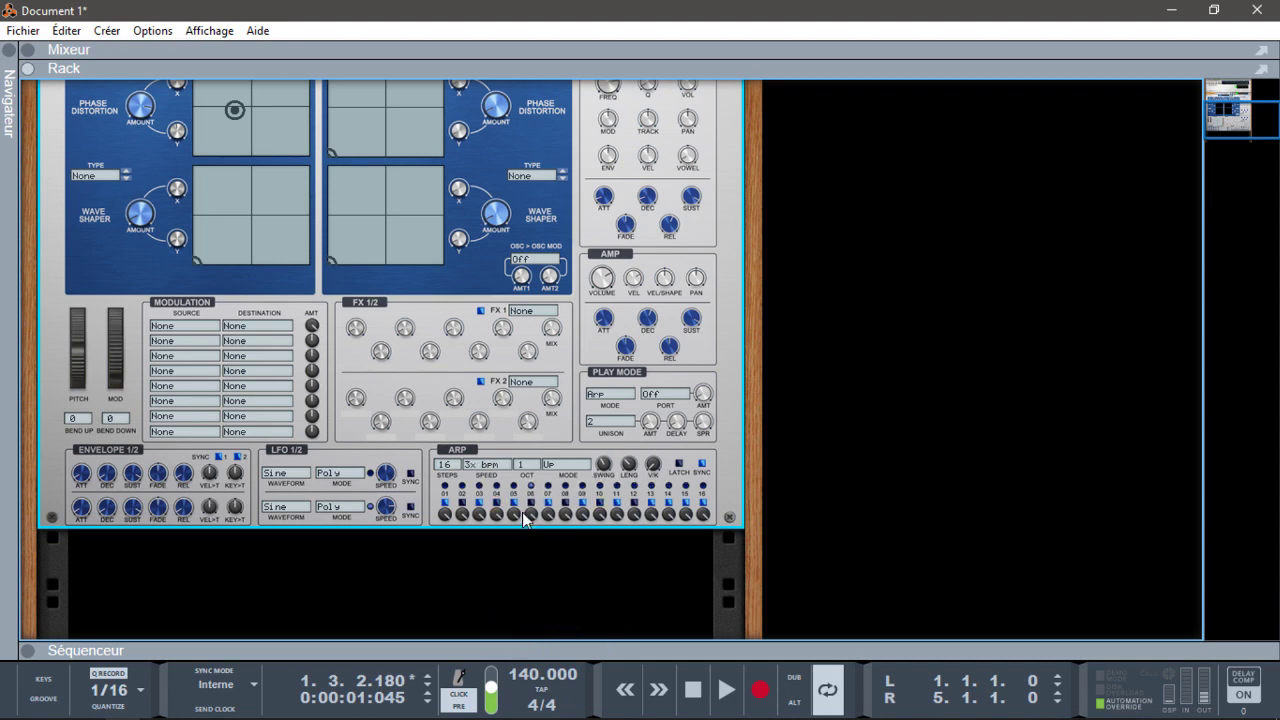
pyautogui.click(487, 466)
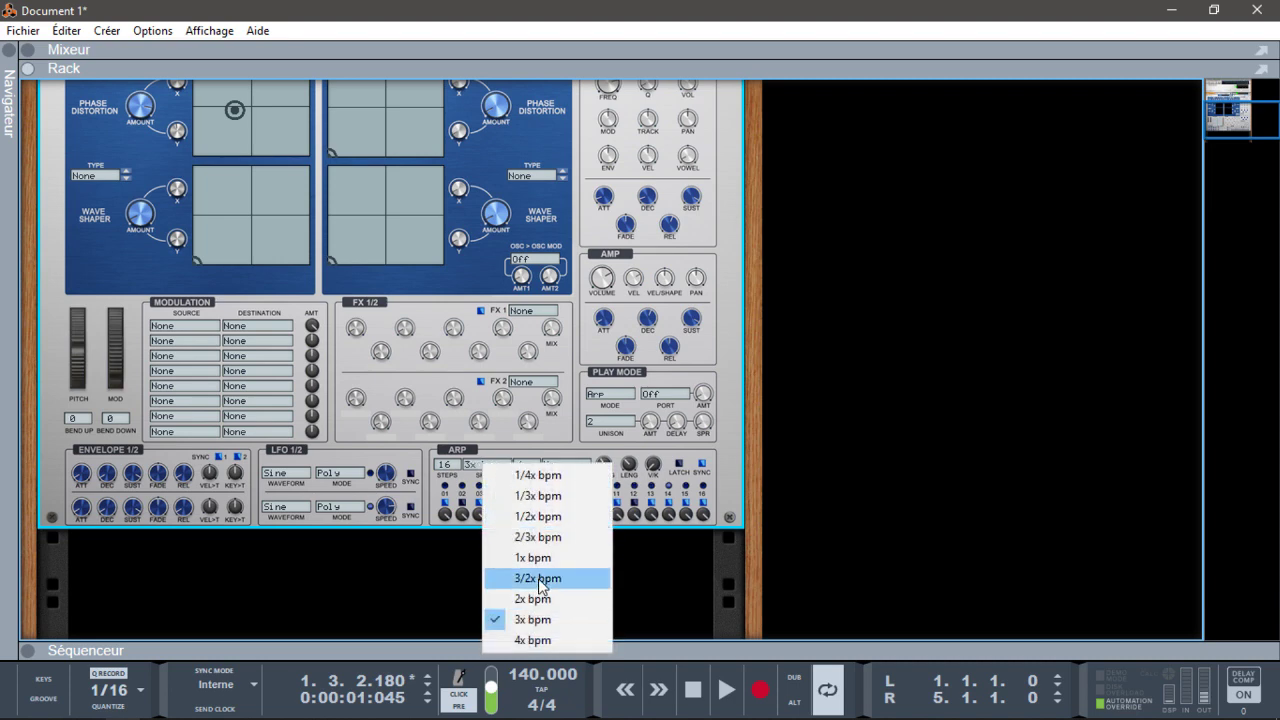
pyautogui.click(538, 558)
# Set the arpeggiator's octave range to 4 and its mode to Chord.
pyautogui.click(531, 466)
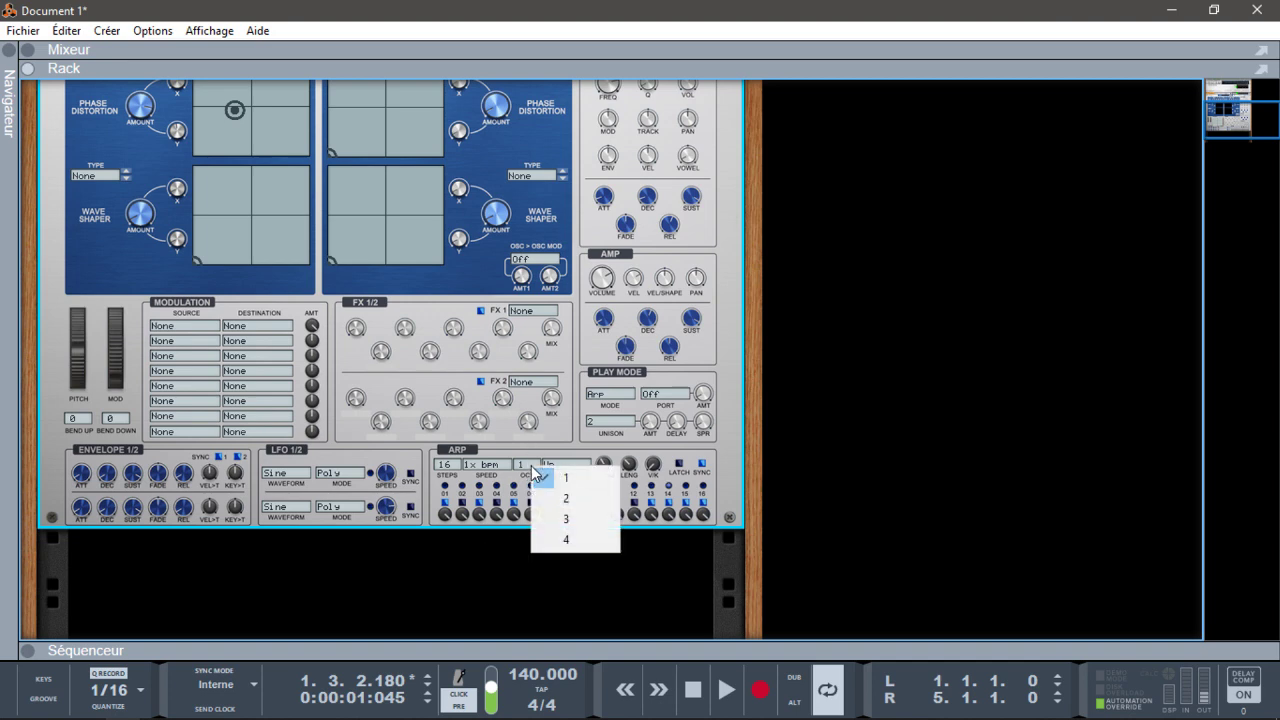
pyautogui.click(567, 538)
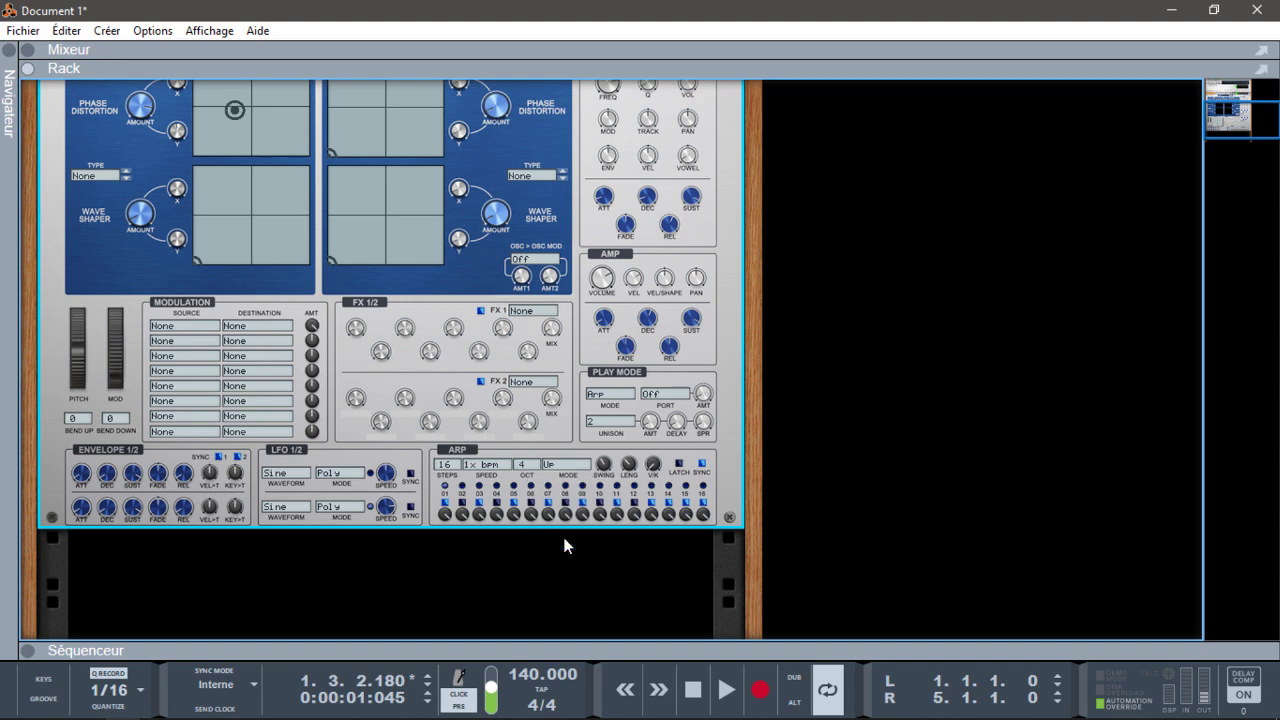
pyautogui.click(552, 464)
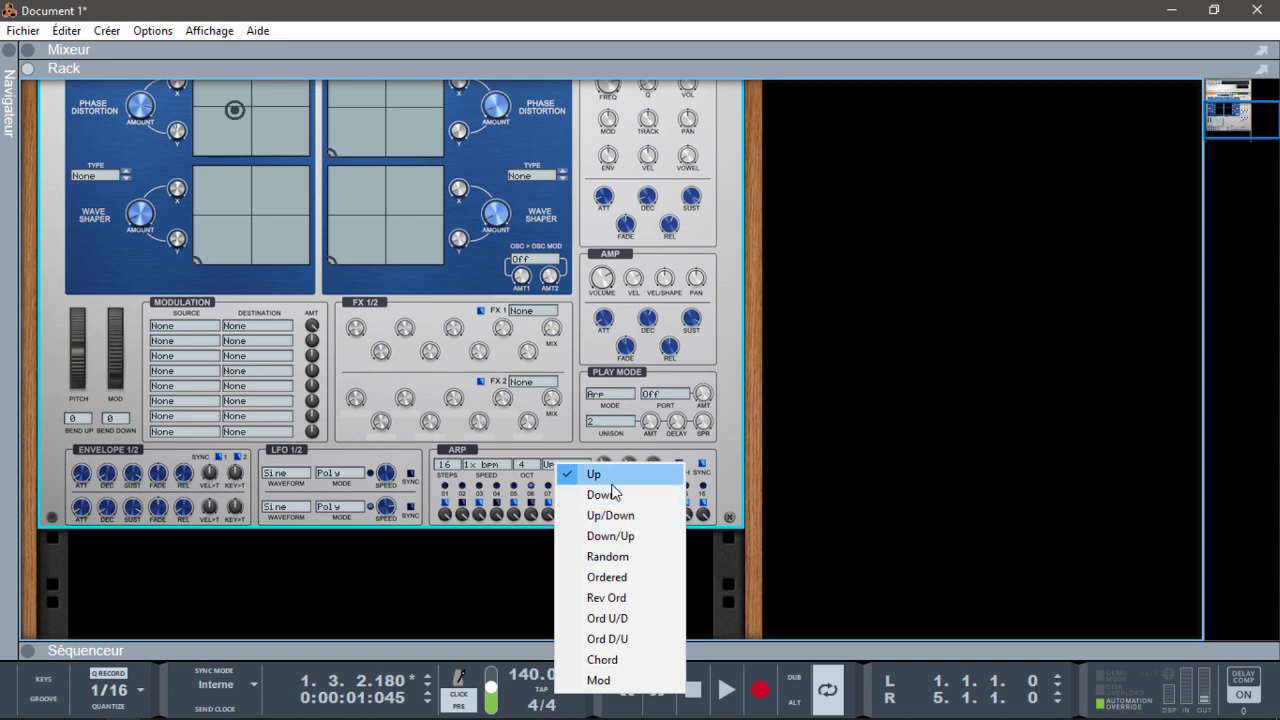
pyautogui.click(603, 660)
# Set unison to 4 and portamento to Cst Rate, and adjust the unison spread and arpeggiator V/K knobs.
pyautogui.click(598, 421)
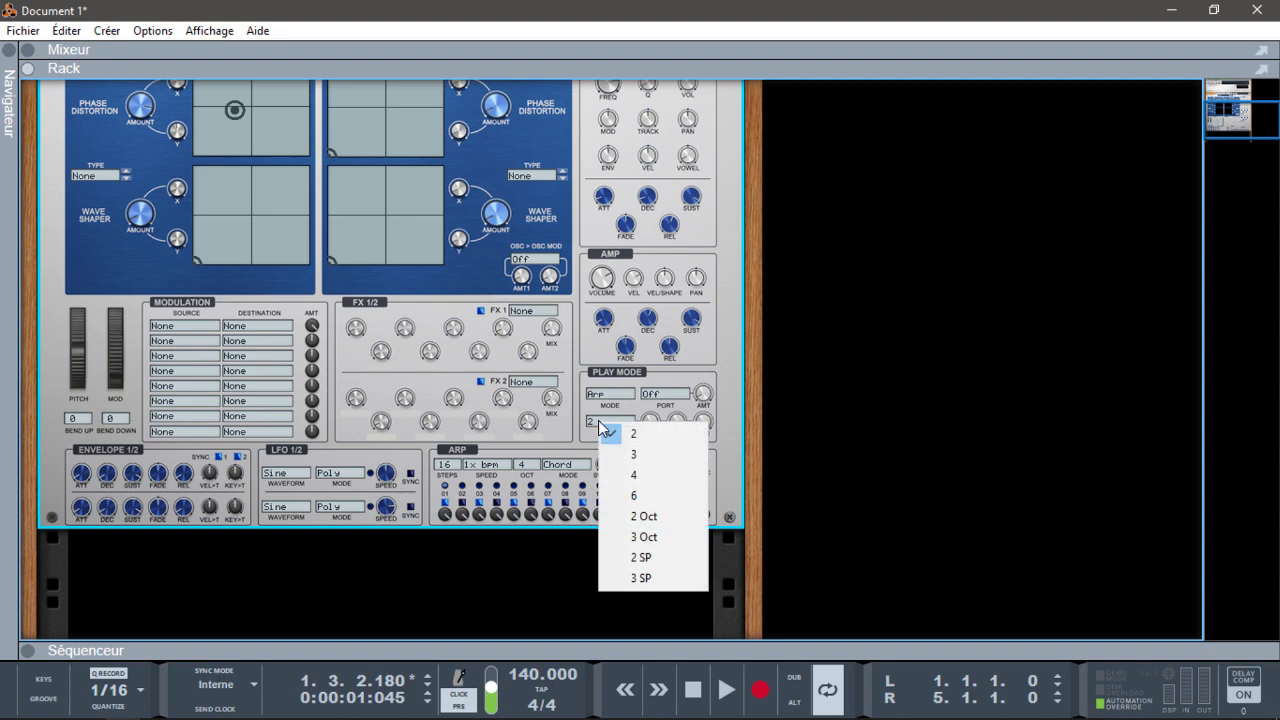
pyautogui.click(630, 476)
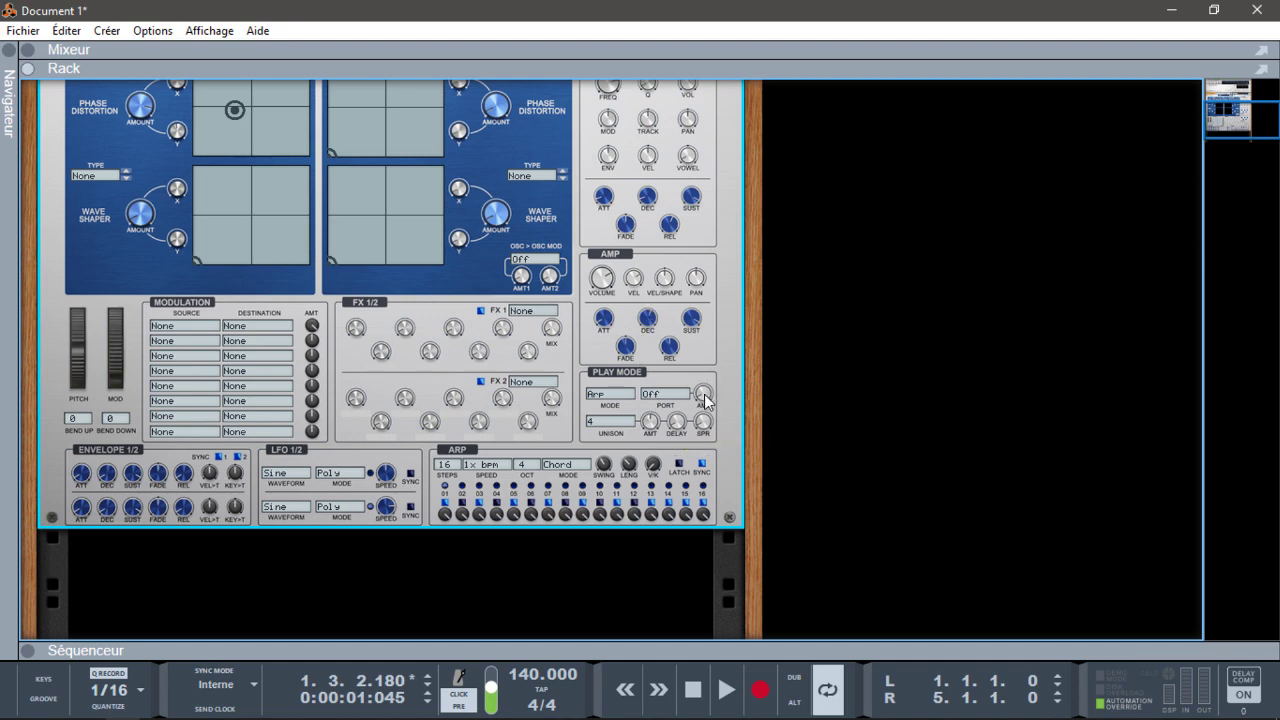
pyautogui.click(661, 397)
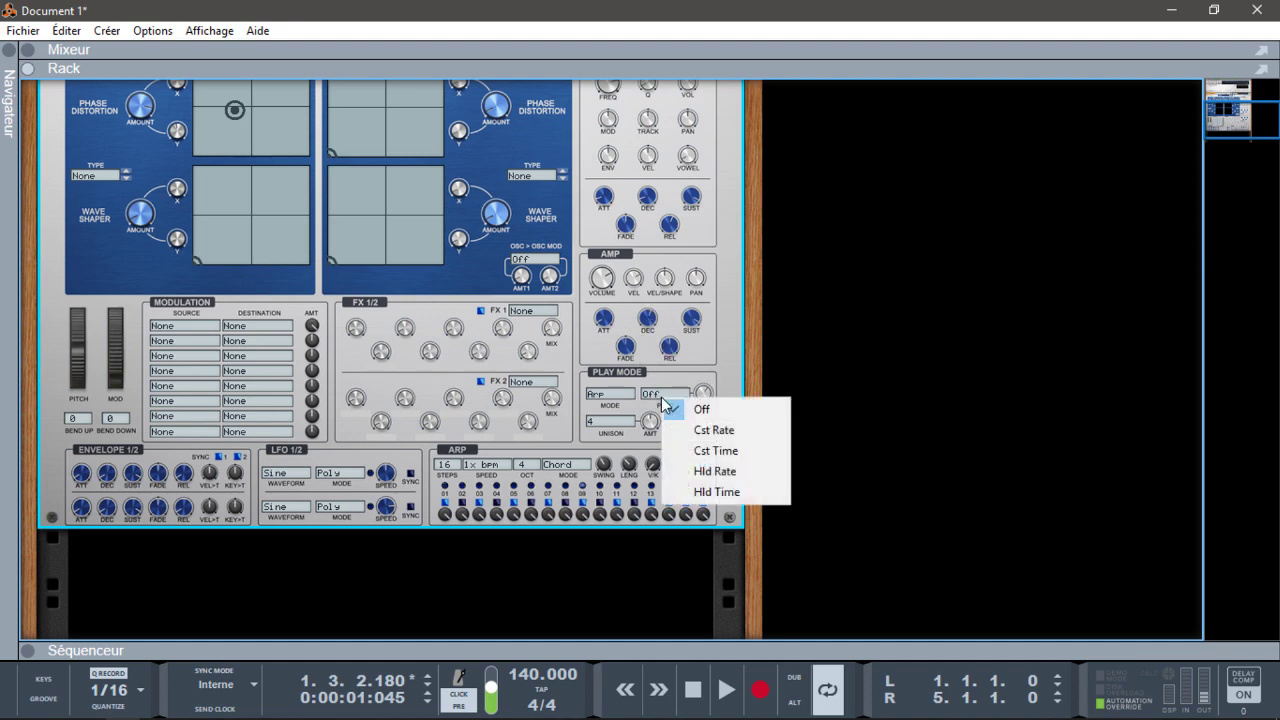
pyautogui.click(712, 430)
pyautogui.moveTo(704, 424); pyautogui.dragTo(722, 280)
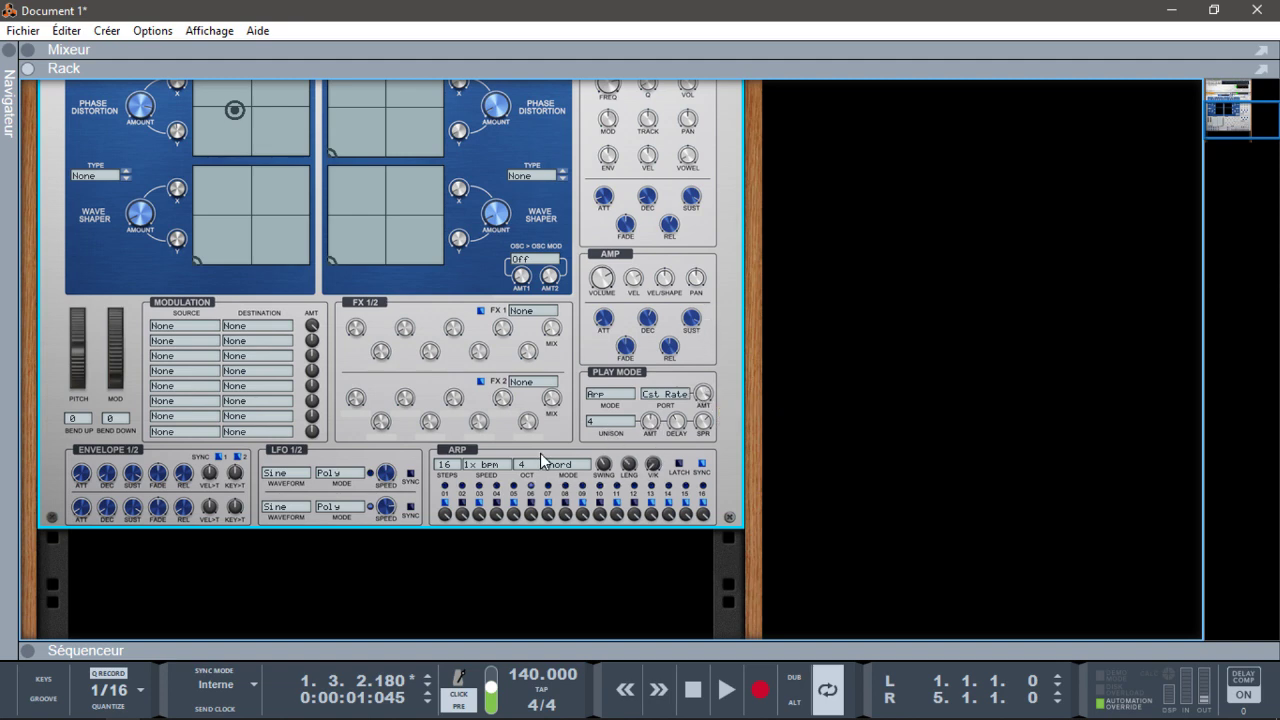
pyautogui.moveTo(660, 472); pyautogui.dragTo(650, 315)
# Browse the synthesizer's patches and load DRM QuaDrum [Run]-Odd.cmb from the 01 Introduction folder.
pyautogui.moveTo(1224, 118); pyautogui.dragTo(1224, 106)
pyautogui.click(430, 173)
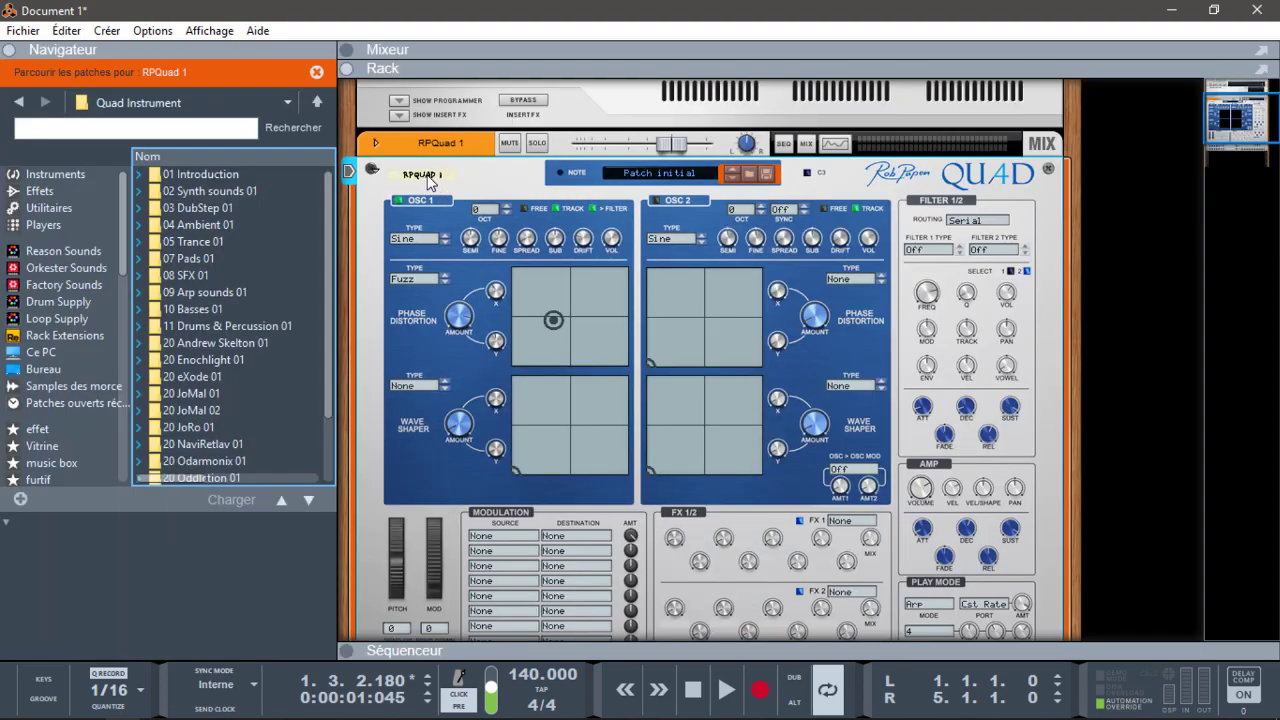
pyautogui.moveTo(329, 191); pyautogui.dragTo(262, 162)
pyautogui.click(139, 174)
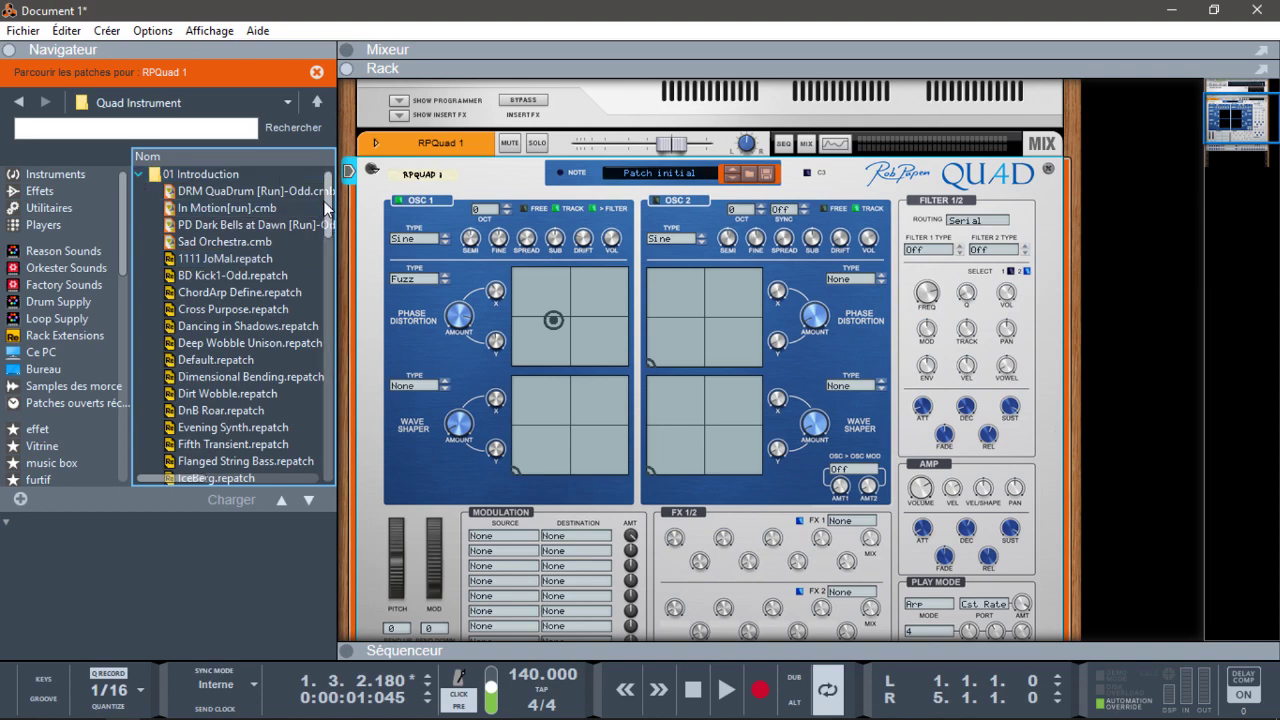
pyautogui.click(228, 193)
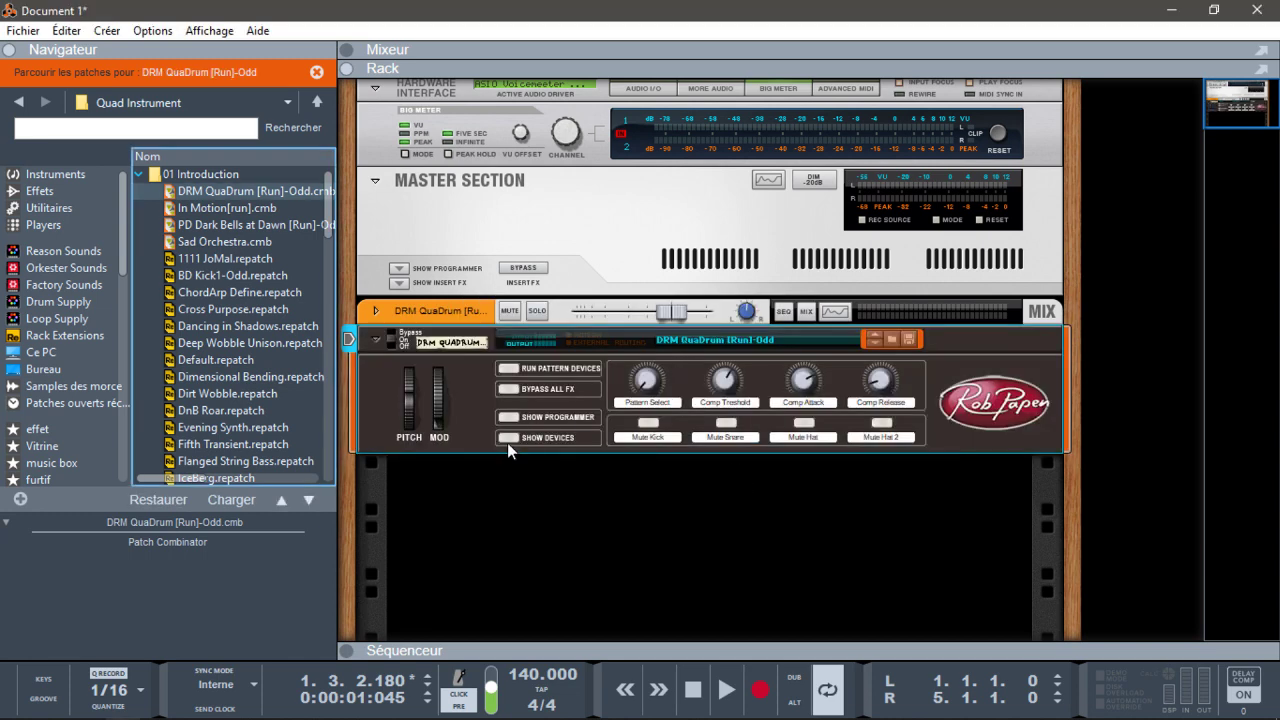
# Show the QuaDrum combinator's devices, stop the pattern playback, unfold the Redrum and view the step pattern of drum channel 2.
pyautogui.click(509, 439)
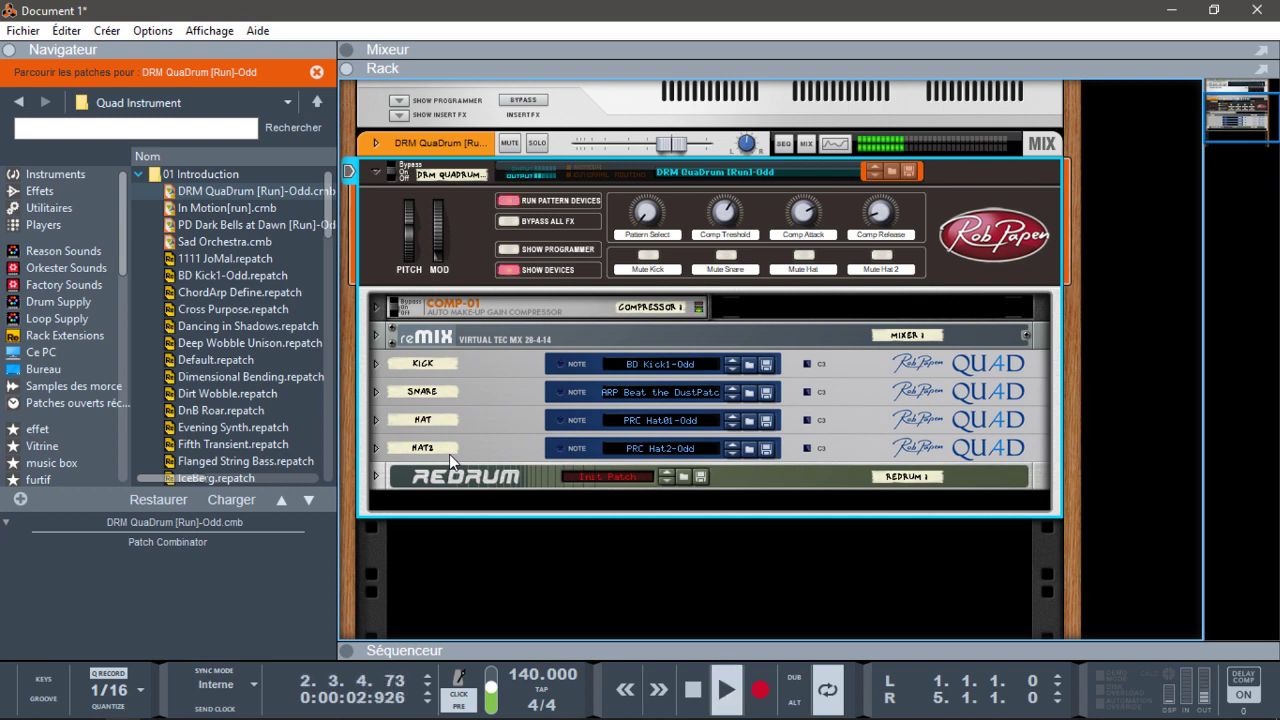
pyautogui.press('space')
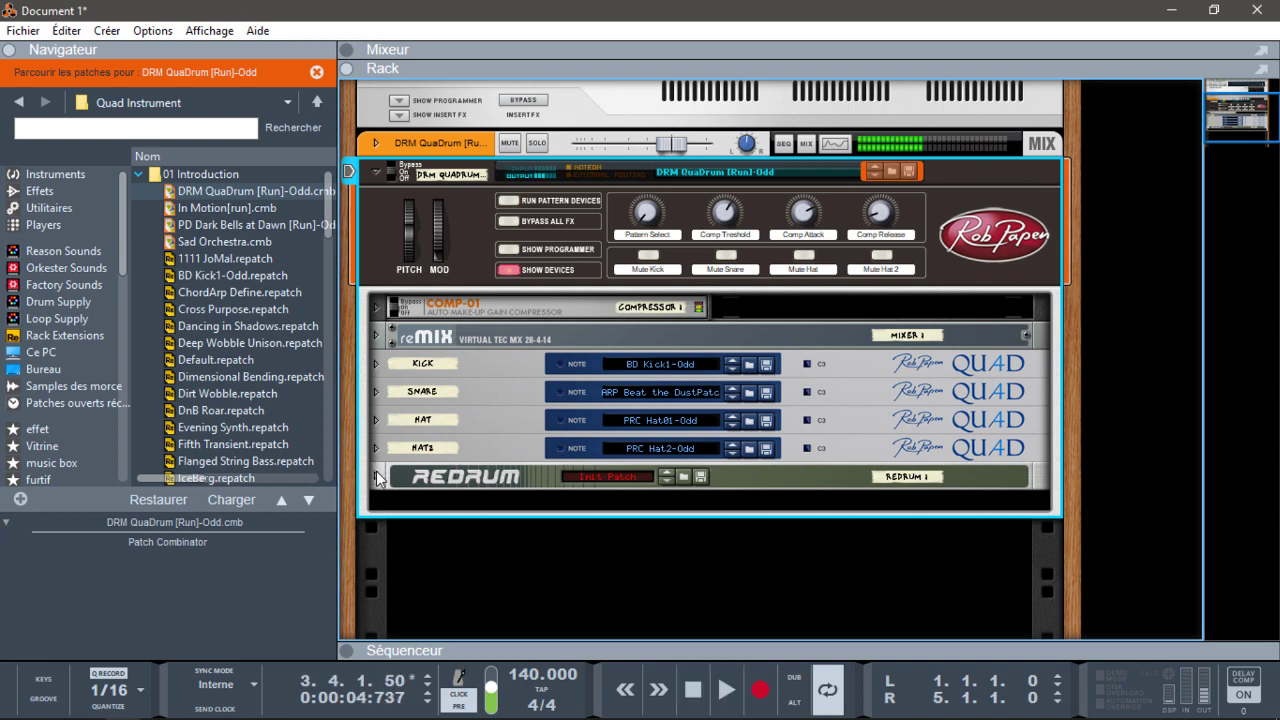
pyautogui.click(379, 477)
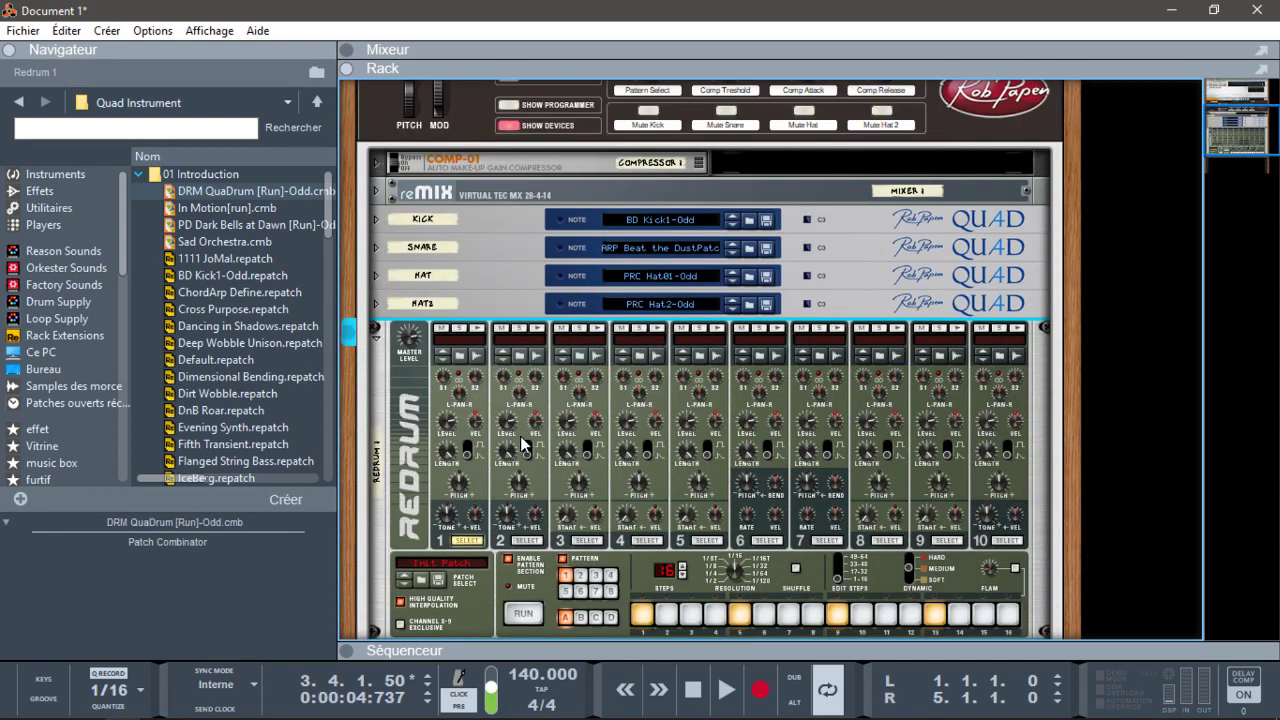
pyautogui.click(525, 540)
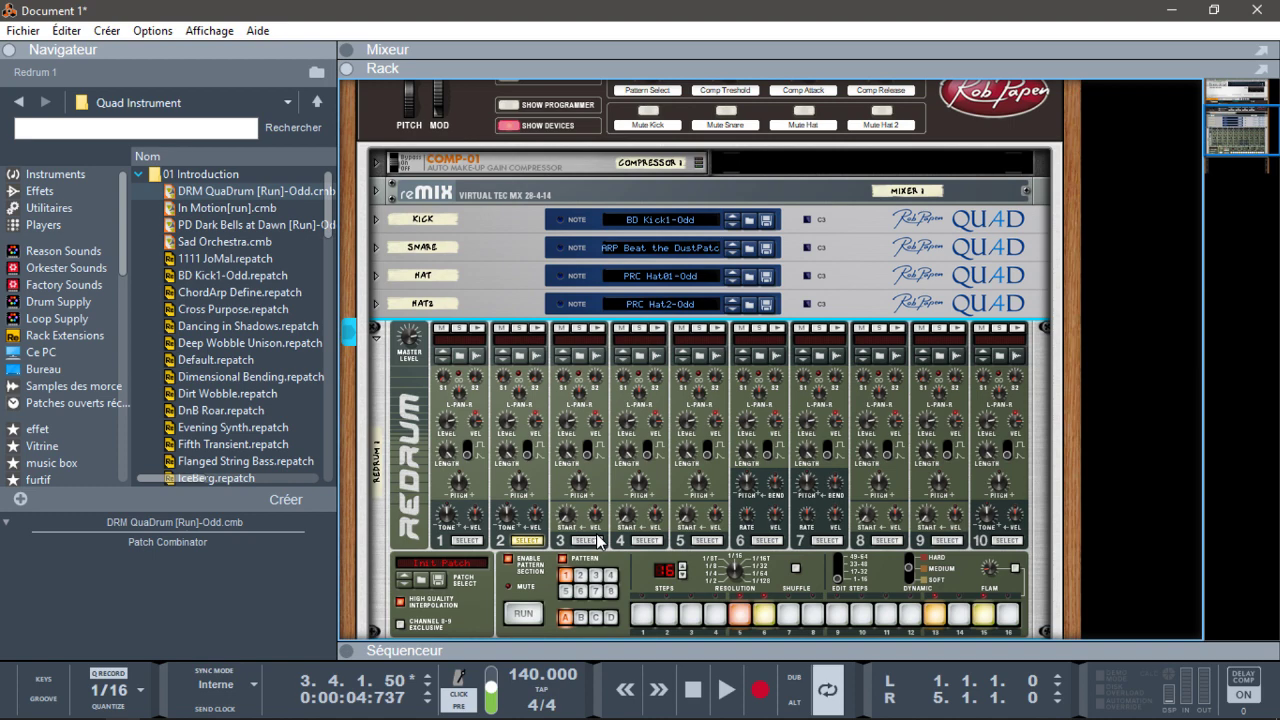
# Inspect the Redrum's cabling on the rear of the rack while playing the pattern, return to the front and hide the combinator's devices.
pyautogui.press('Tab')
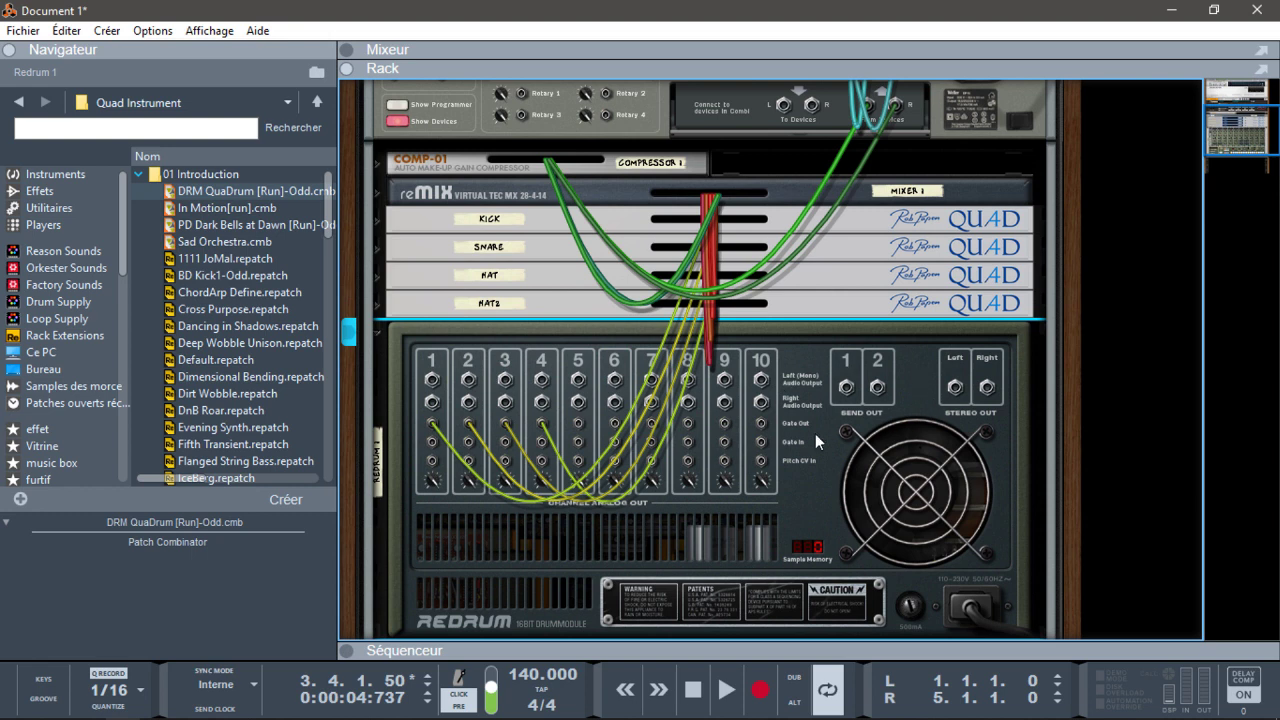
pyautogui.press('space')
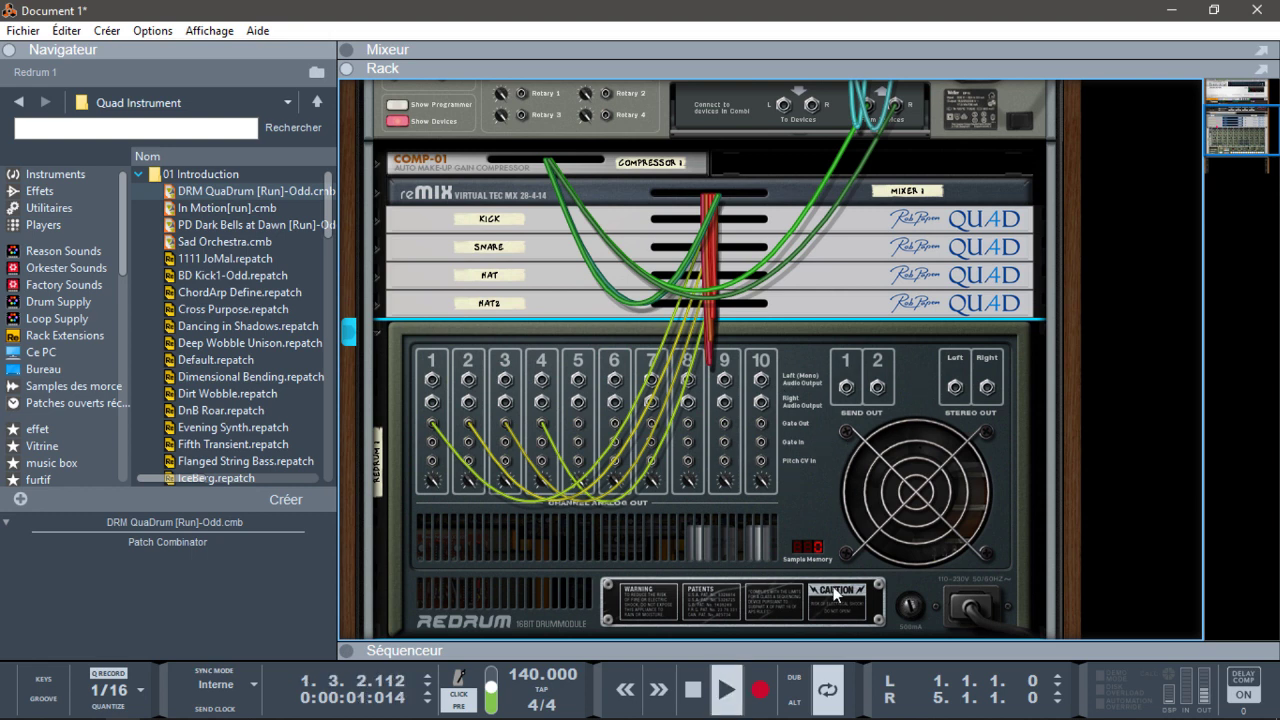
pyautogui.press('space')
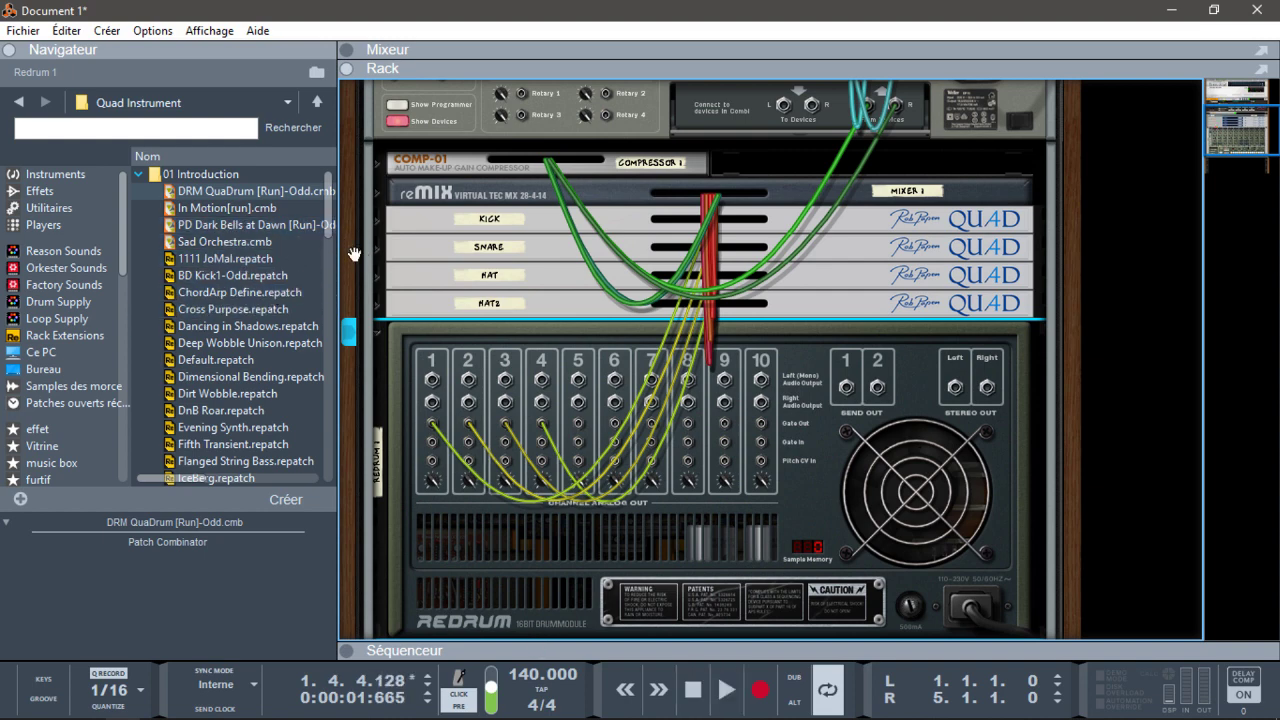
pyautogui.press('Tab')
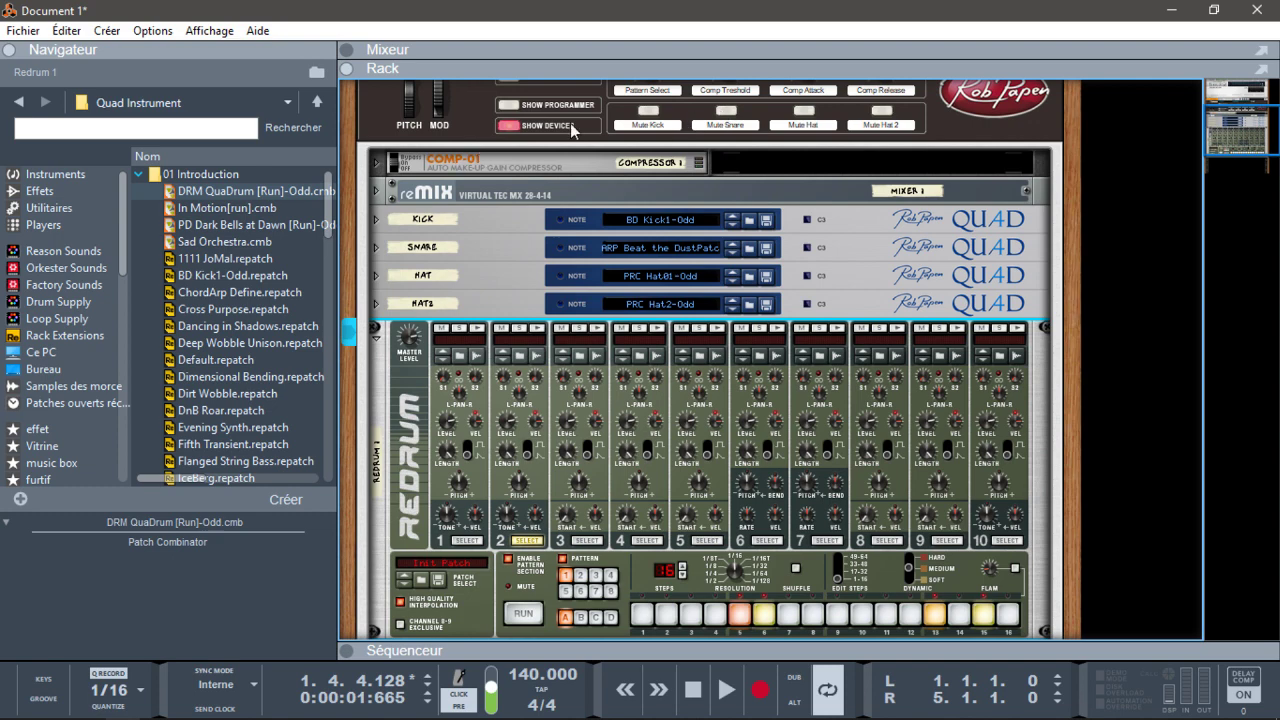
pyautogui.click(525, 125)
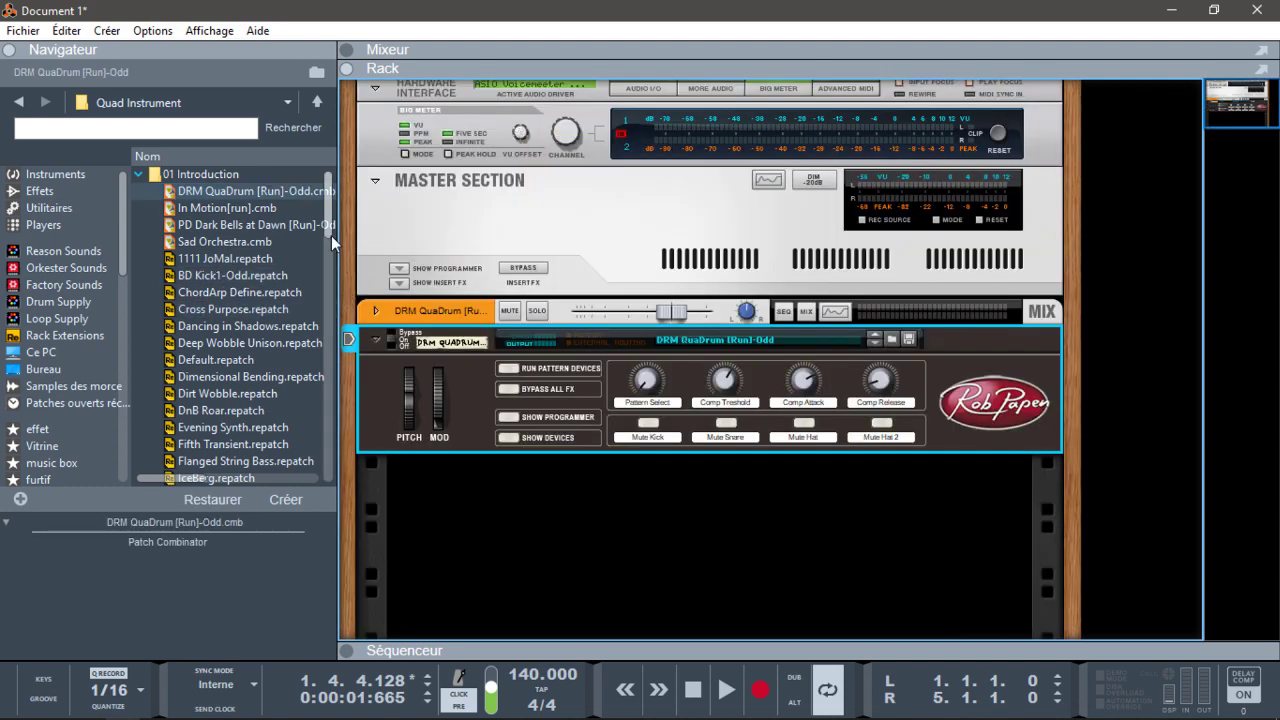
# Audition the patches Weebl.repatch and Wub Wub Gun NR.repatch from the 01 Introduction folder.
pyautogui.moveTo(329, 226); pyautogui.dragTo(411, 410)
pyautogui.moveTo(235, 315); pyautogui.dragTo(645, 378)
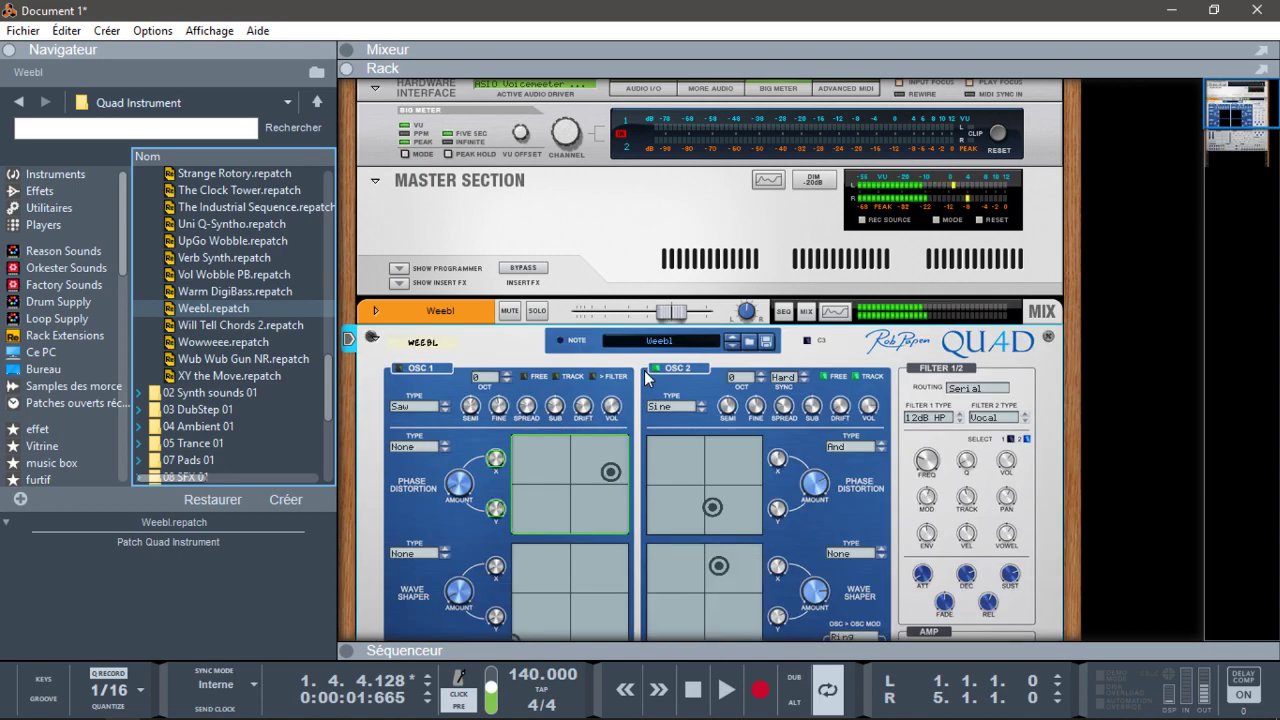
pyautogui.moveTo(240, 358); pyautogui.dragTo(588, 456)
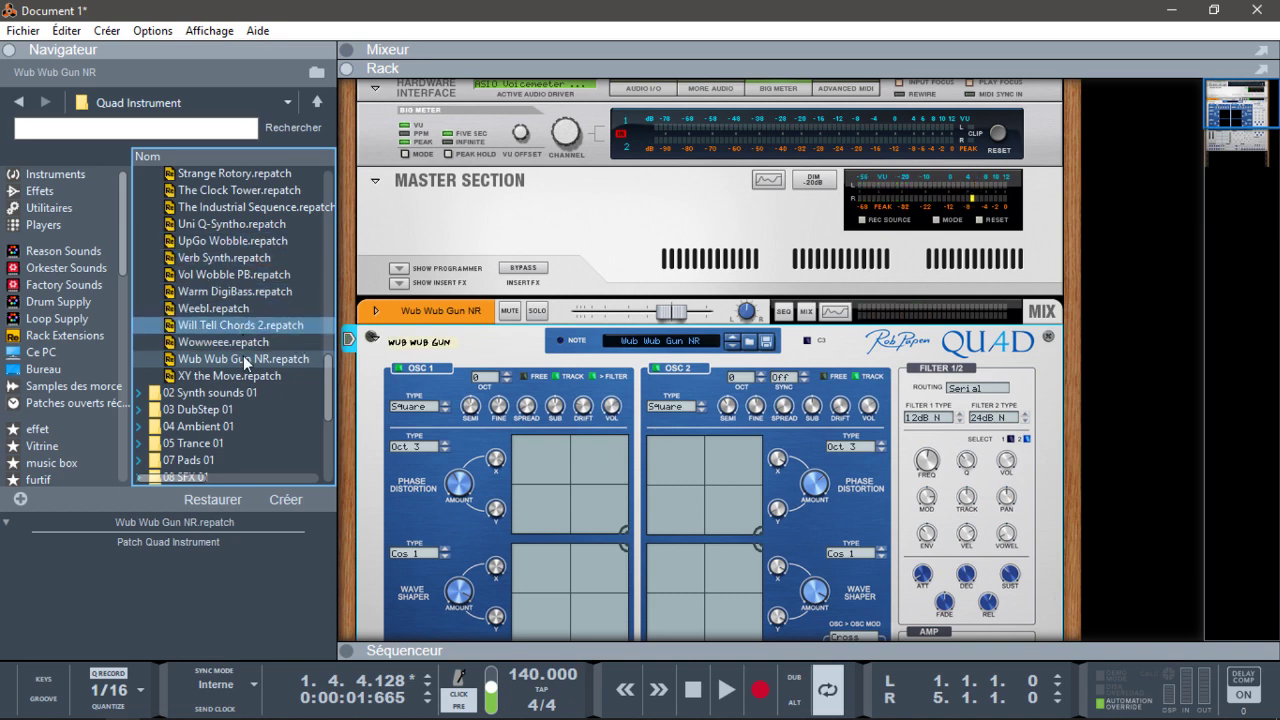
# Audition ItcherDive, MicroMave 1x, Lead 2 Nothing, ElectraSynth and ItcherDive Pad from the 02 Synth sounds 01 folder.
pyautogui.click(142, 396)
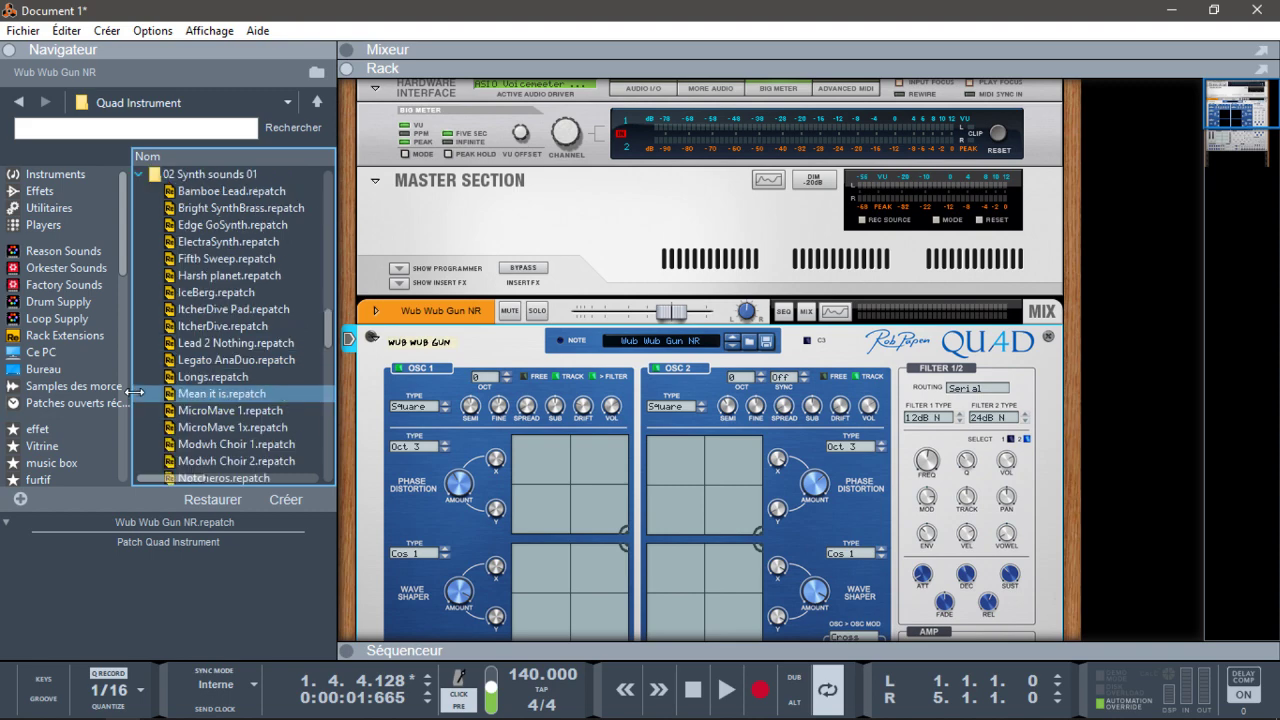
pyautogui.moveTo(222, 326); pyautogui.dragTo(751, 398)
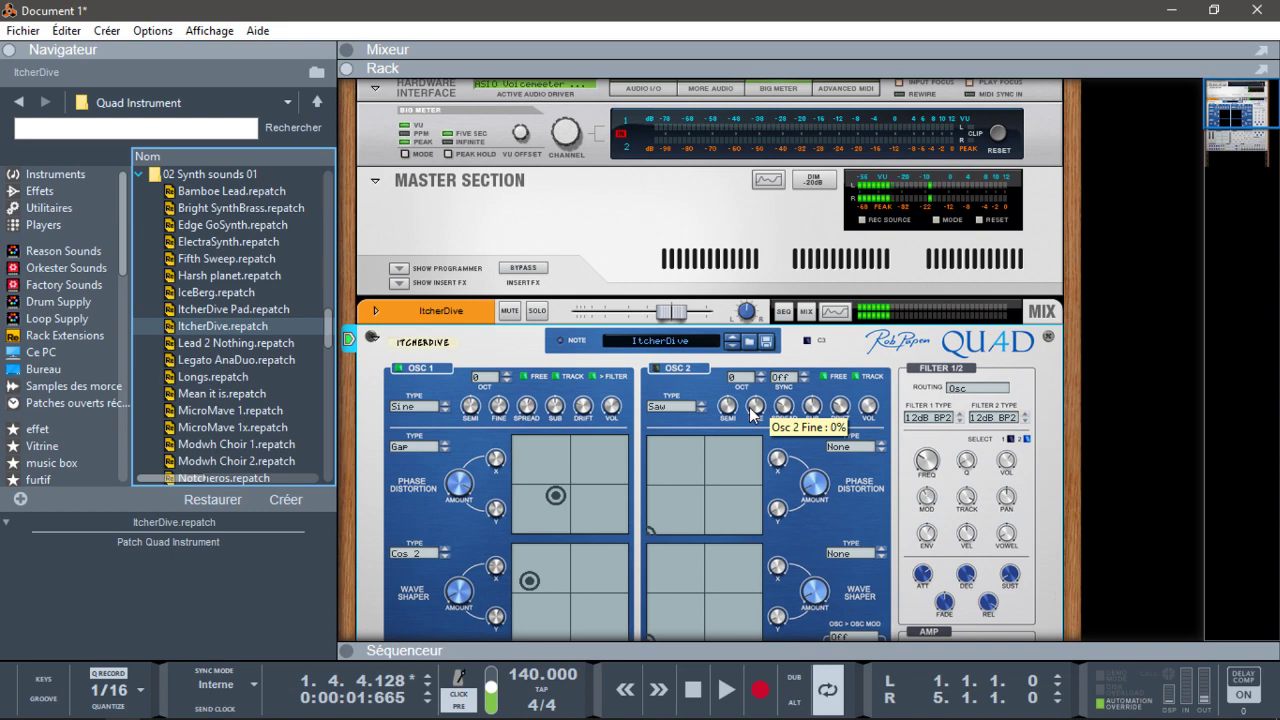
pyautogui.moveTo(207, 435); pyautogui.dragTo(595, 439)
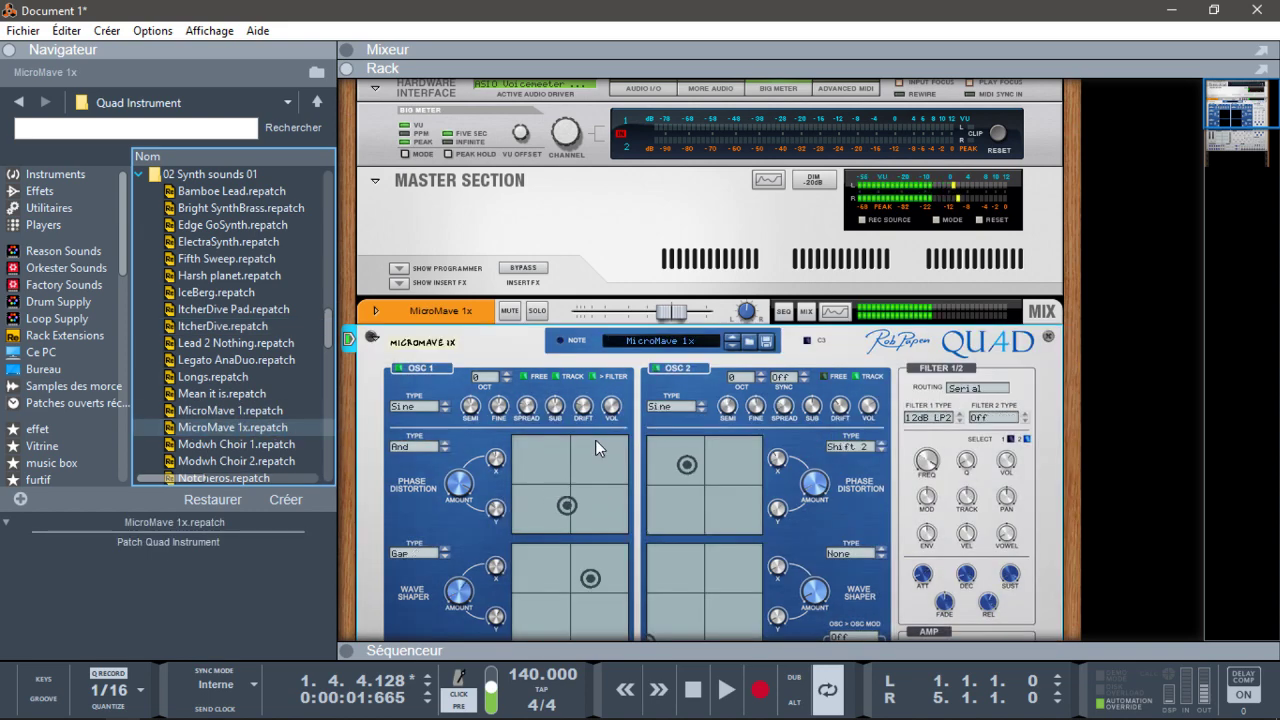
pyautogui.click(237, 345)
pyautogui.doubleClick(237, 350)
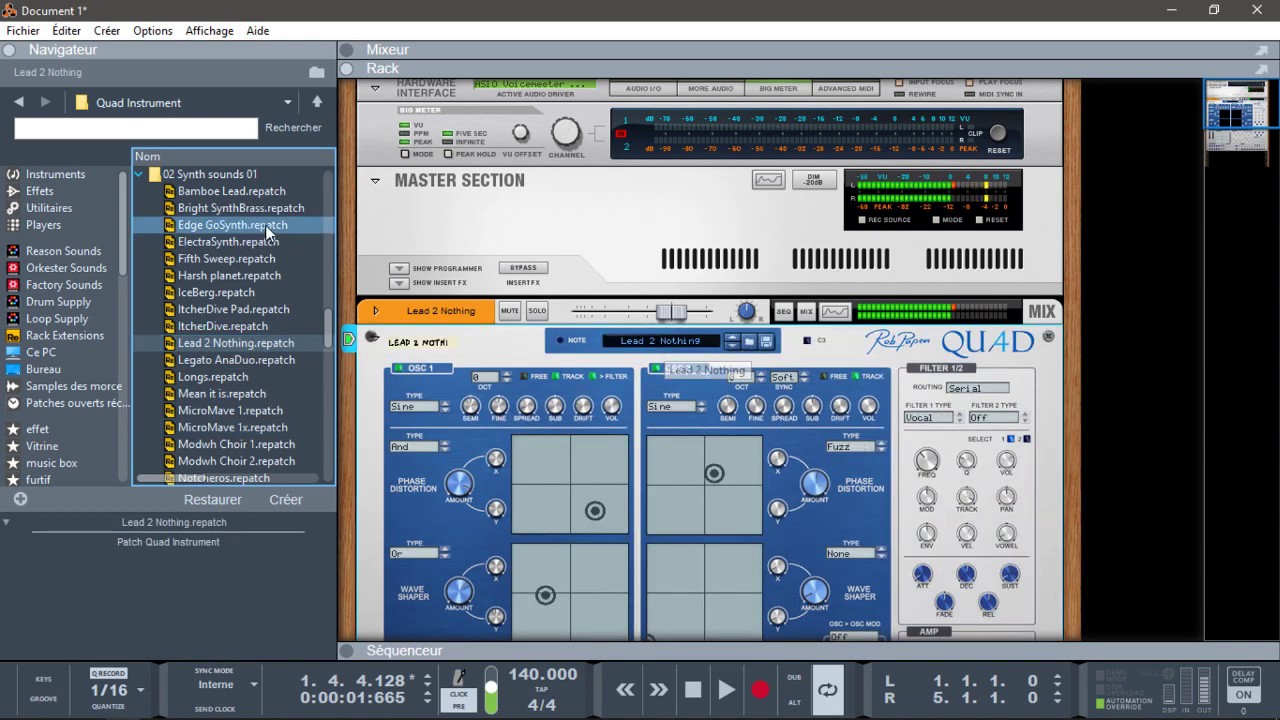
pyautogui.moveTo(228, 241); pyautogui.dragTo(642, 454)
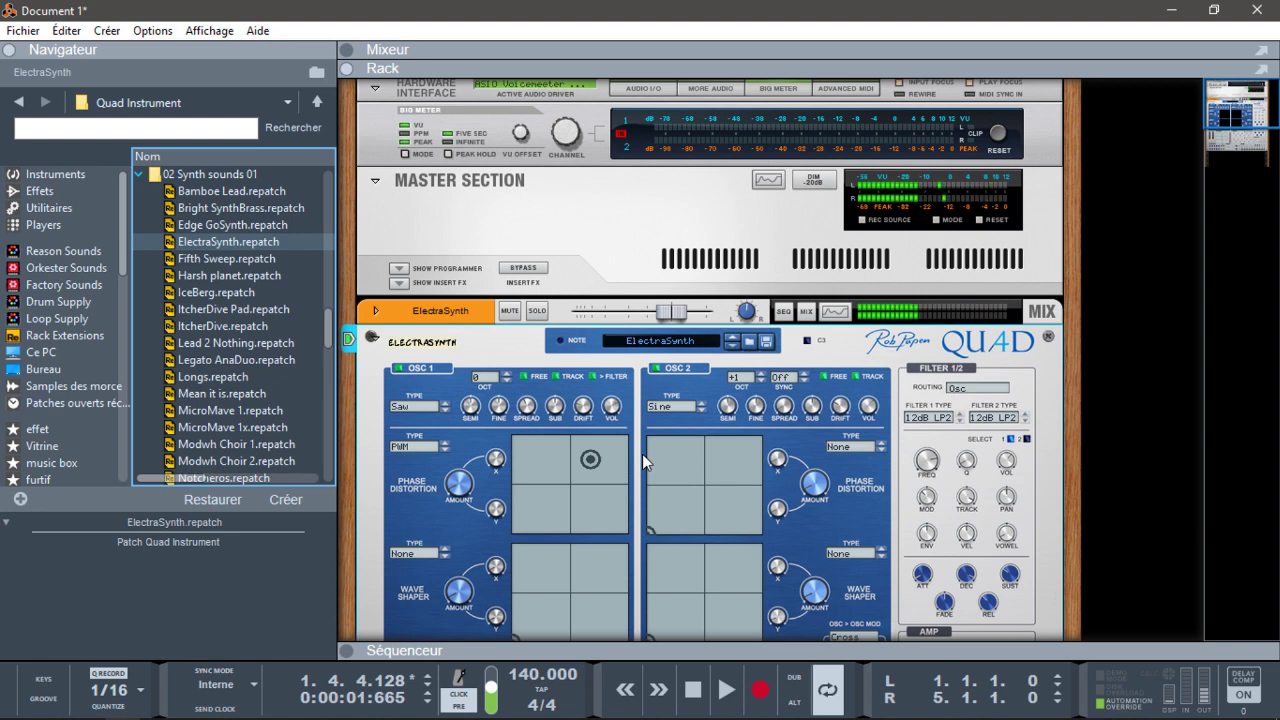
pyautogui.moveTo(208, 314); pyautogui.dragTo(558, 539)
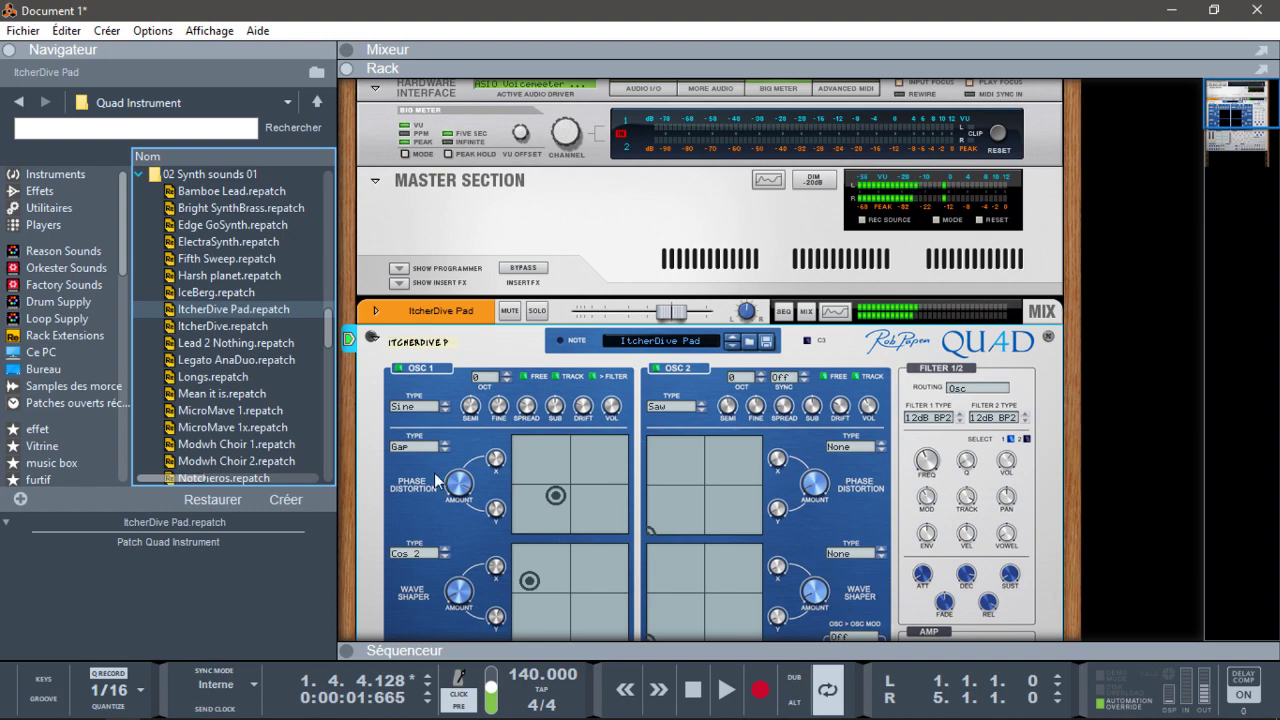
# Audition RP Quad Lead, Sinus zing and UnisonTwo Lead from further down the 02 Synth sounds 01 folder.
pyautogui.moveTo(330, 333); pyautogui.dragTo(328, 370)
pyautogui.click(260, 379)
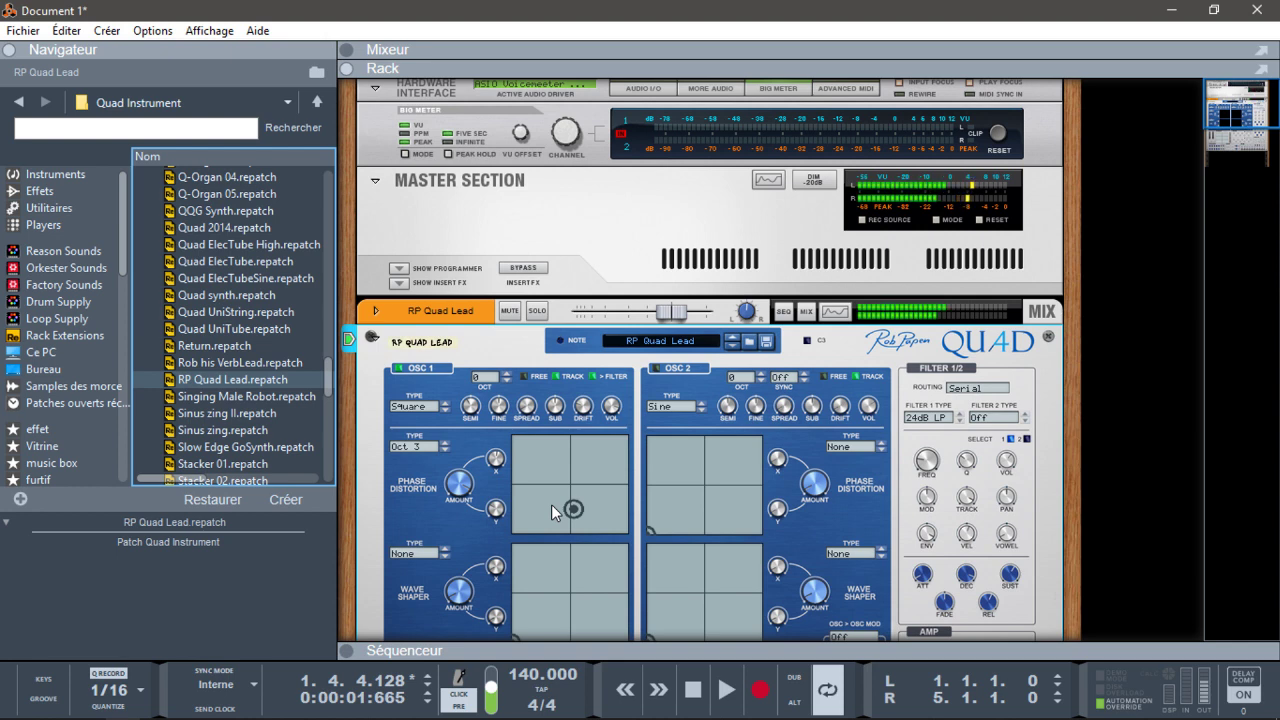
pyautogui.click(249, 429)
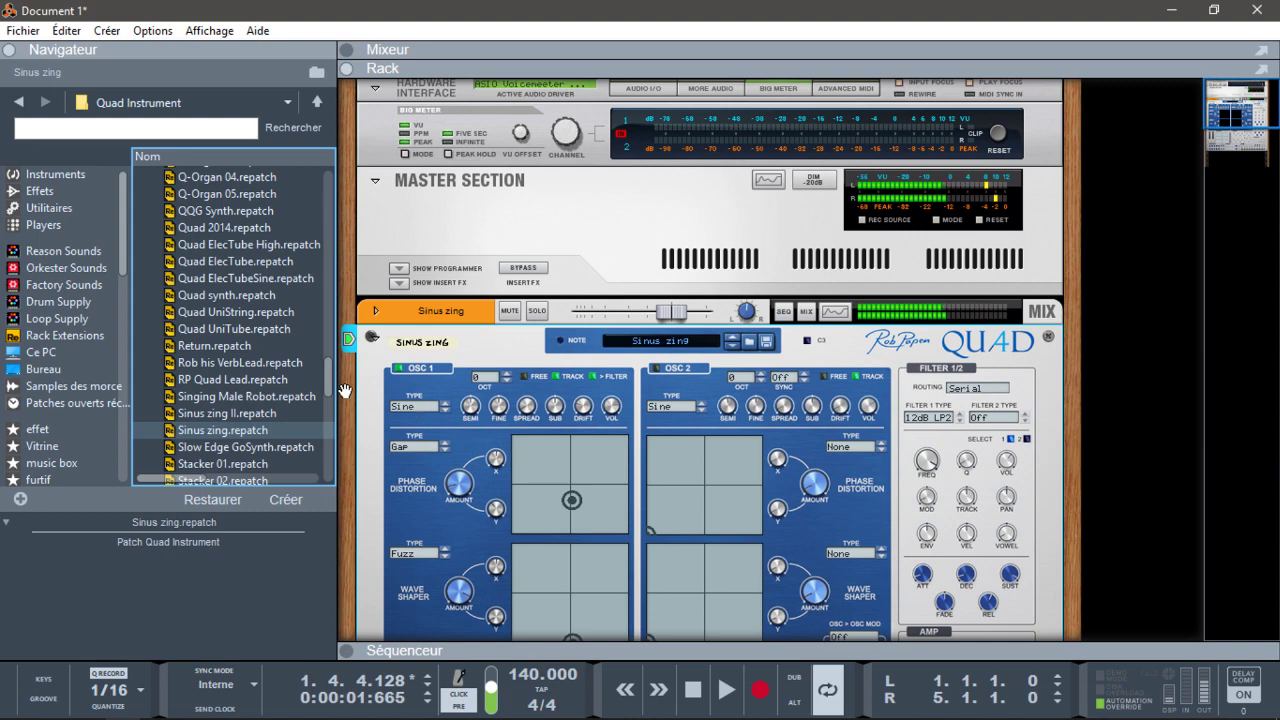
pyautogui.moveTo(325, 380); pyautogui.dragTo(350, 432)
pyautogui.click(259, 390)
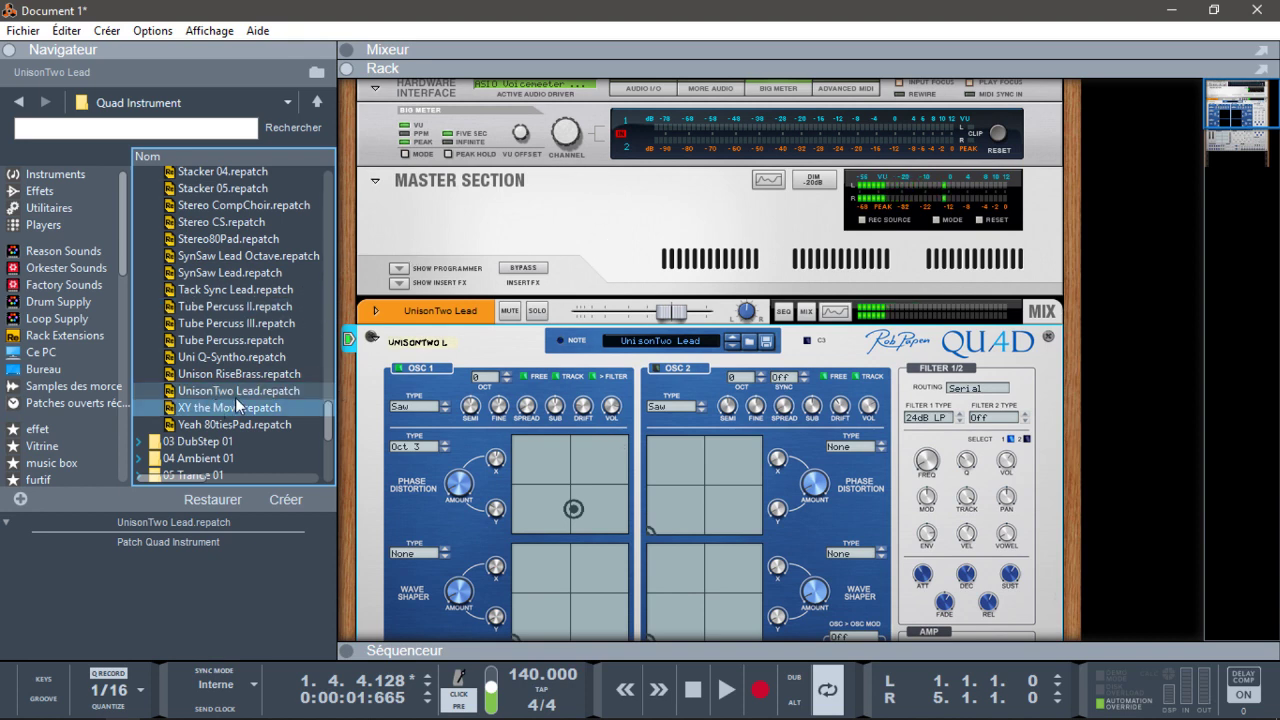
# Audition Deep Wobble Unison.repatch from the 03 DubStep 01 folder and view its modulation settings.
pyautogui.scroll(-1, 327, 424)
pyautogui.scroll(-3, 327, 424)
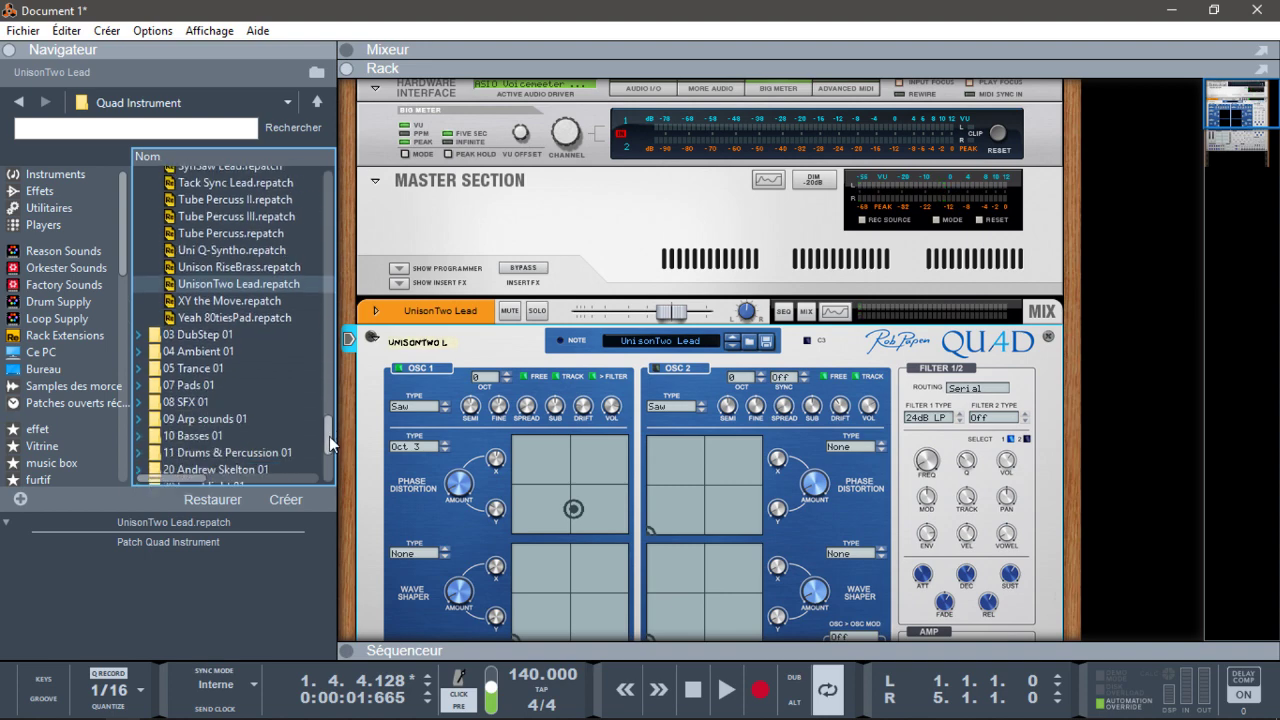
pyautogui.click(139, 334)
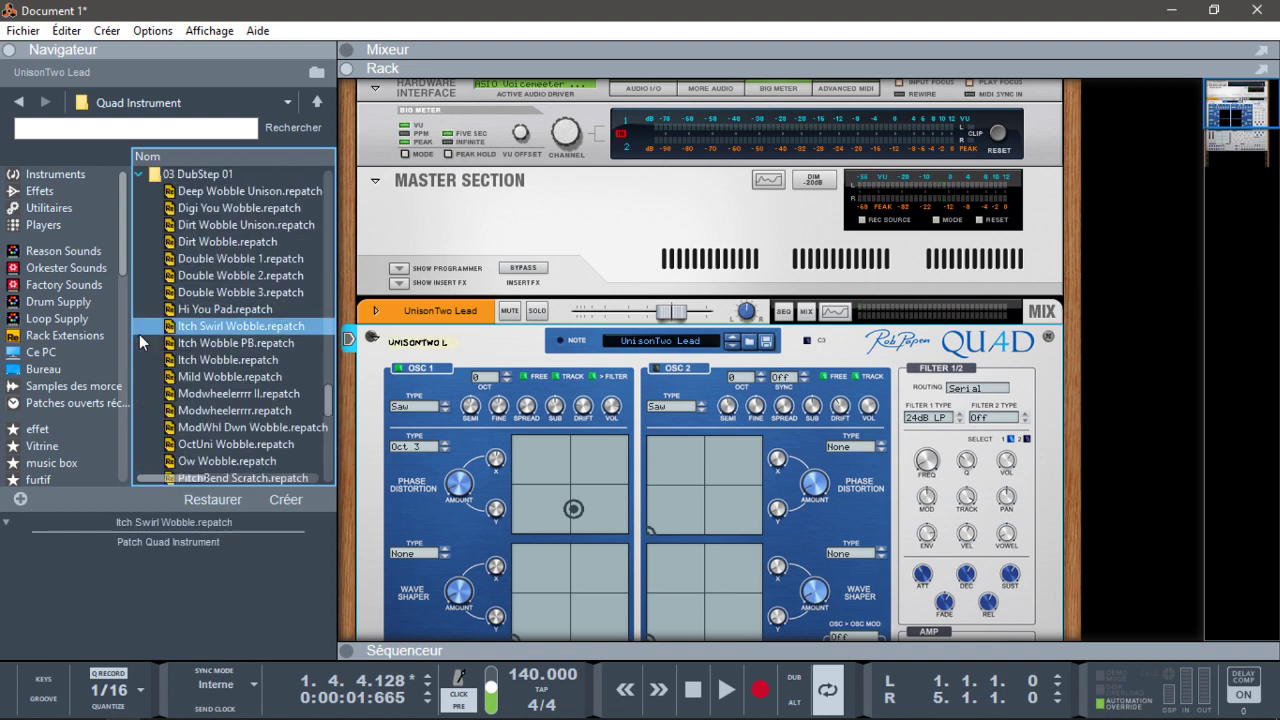
pyautogui.moveTo(238, 191); pyautogui.dragTo(466, 491)
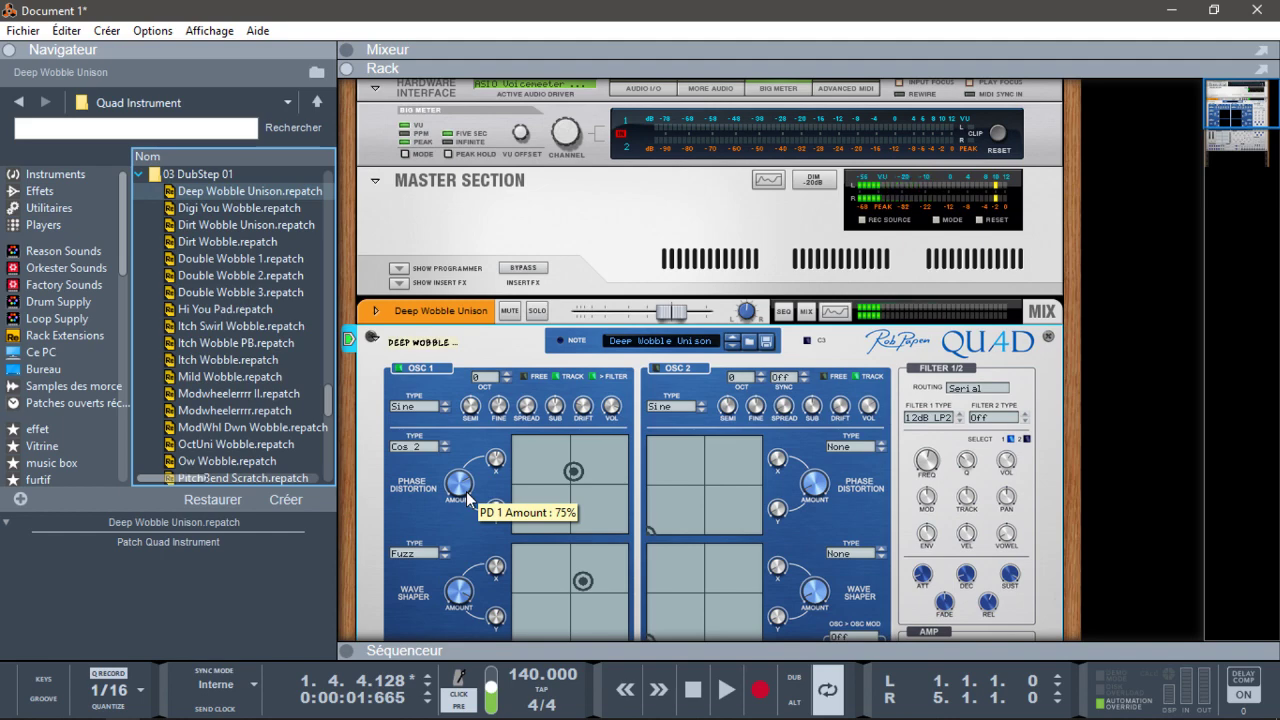
pyautogui.moveTo(1231, 118); pyautogui.dragTo(1230, 126)
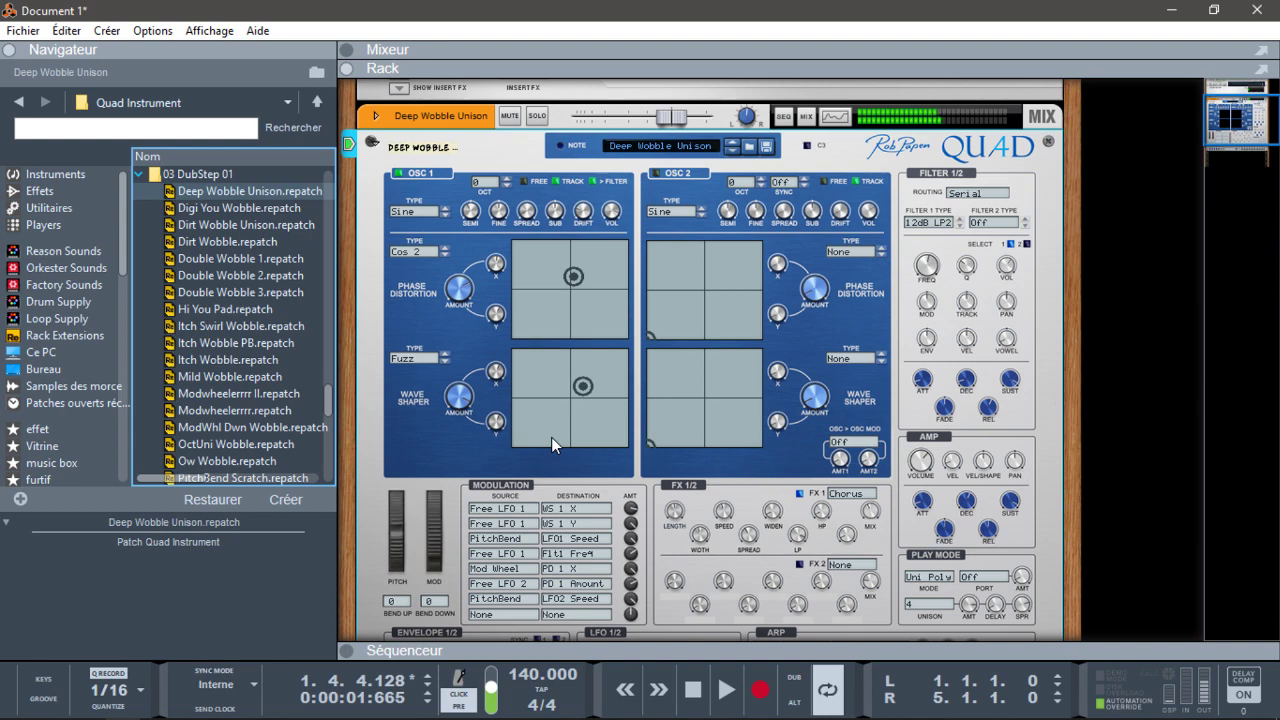
# Audition the dubstep patches Double Wobble 2, Itch Wobble and OctUni Wobble.
pyautogui.moveTo(250, 275); pyautogui.dragTo(545, 341)
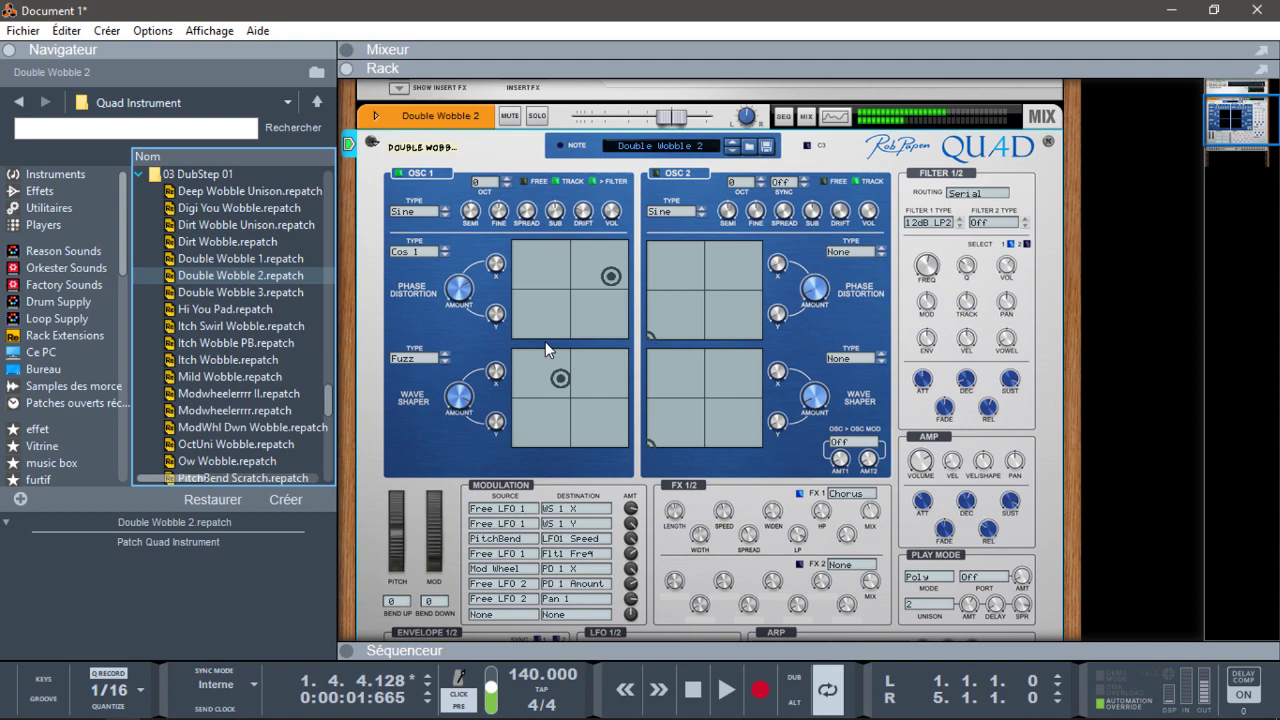
pyautogui.click(255, 360)
pyautogui.click(255, 361)
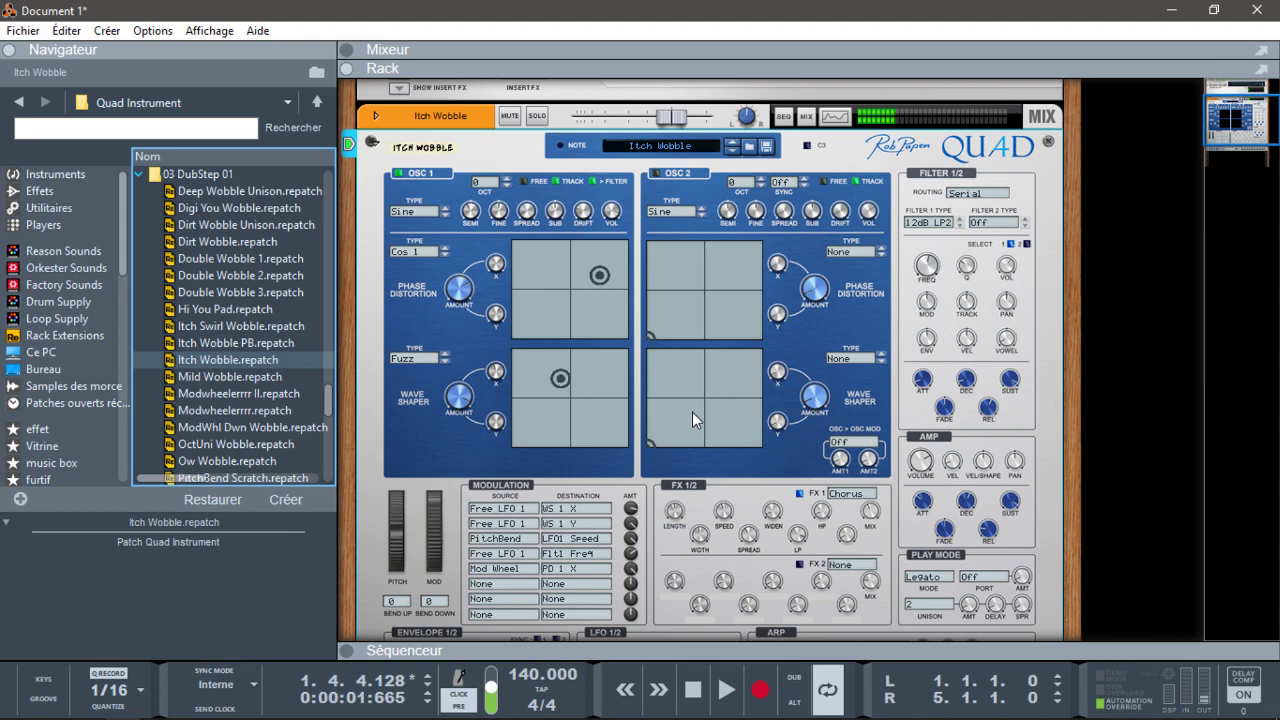
pyautogui.moveTo(231, 441); pyautogui.dragTo(737, 338)
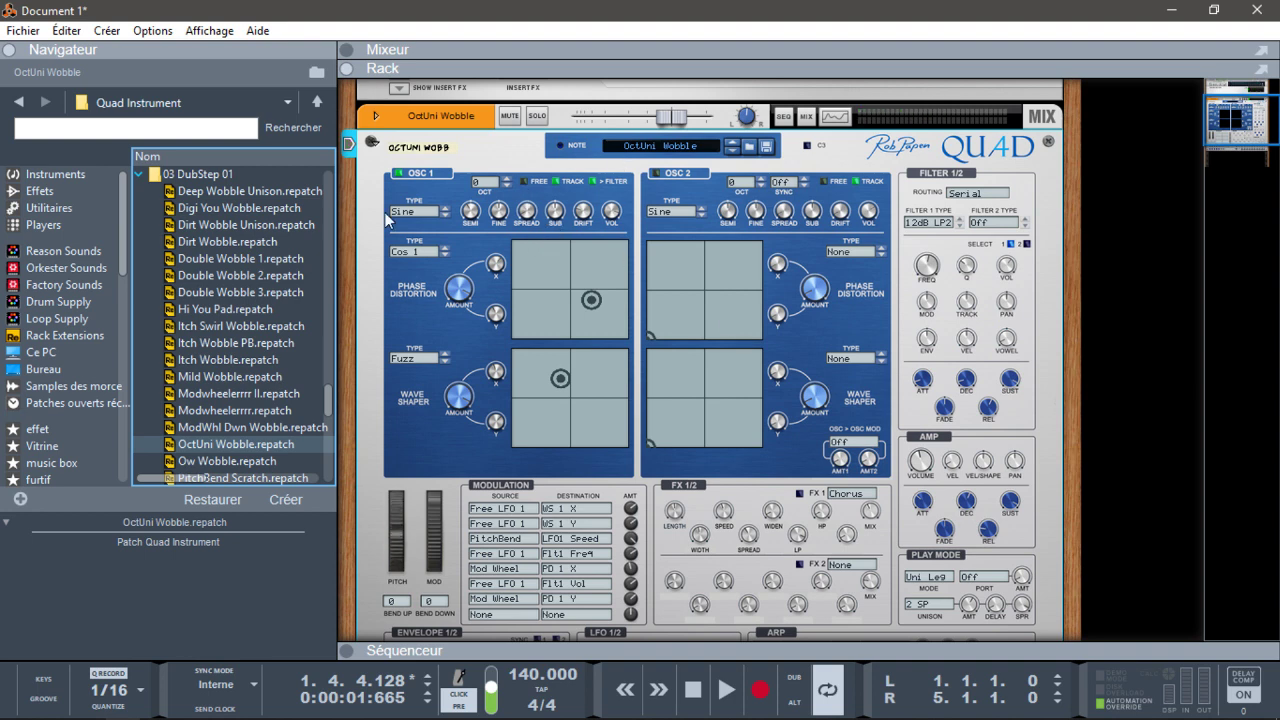
# Audition Chord and PitchWheel and ChordArp Pass from the 09 Arp sounds 01 folder, and load ChordArp VeloRel 2.repatch.
pyautogui.click(139, 176)
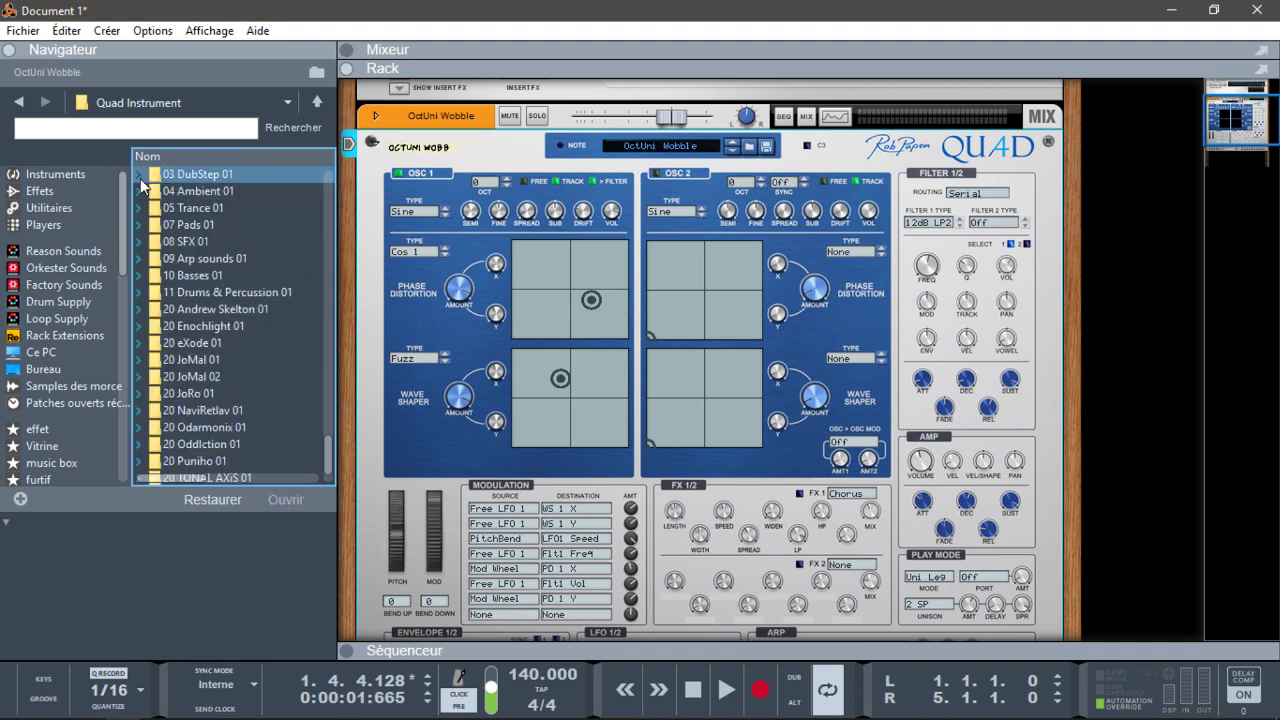
pyautogui.click(138, 262)
pyautogui.moveTo(237, 275); pyautogui.dragTo(598, 395)
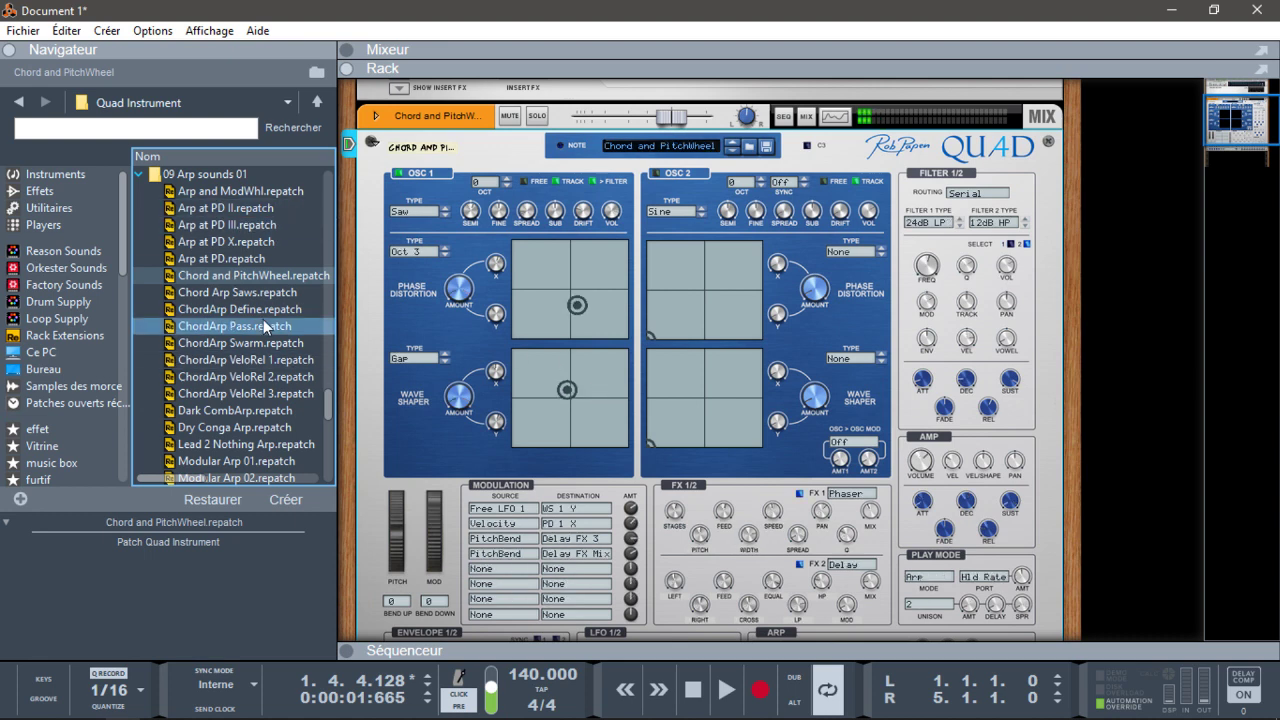
pyautogui.moveTo(255, 327); pyautogui.dragTo(550, 337)
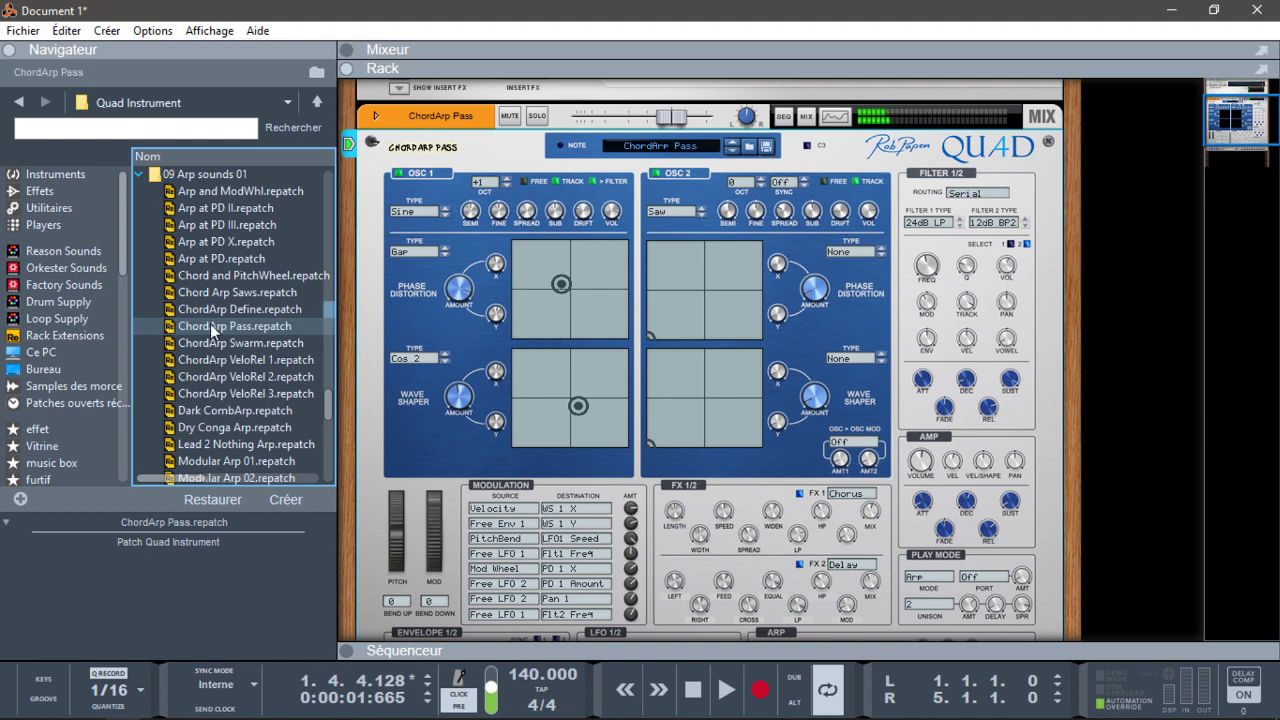
pyautogui.moveTo(238, 379); pyautogui.dragTo(720, 346)
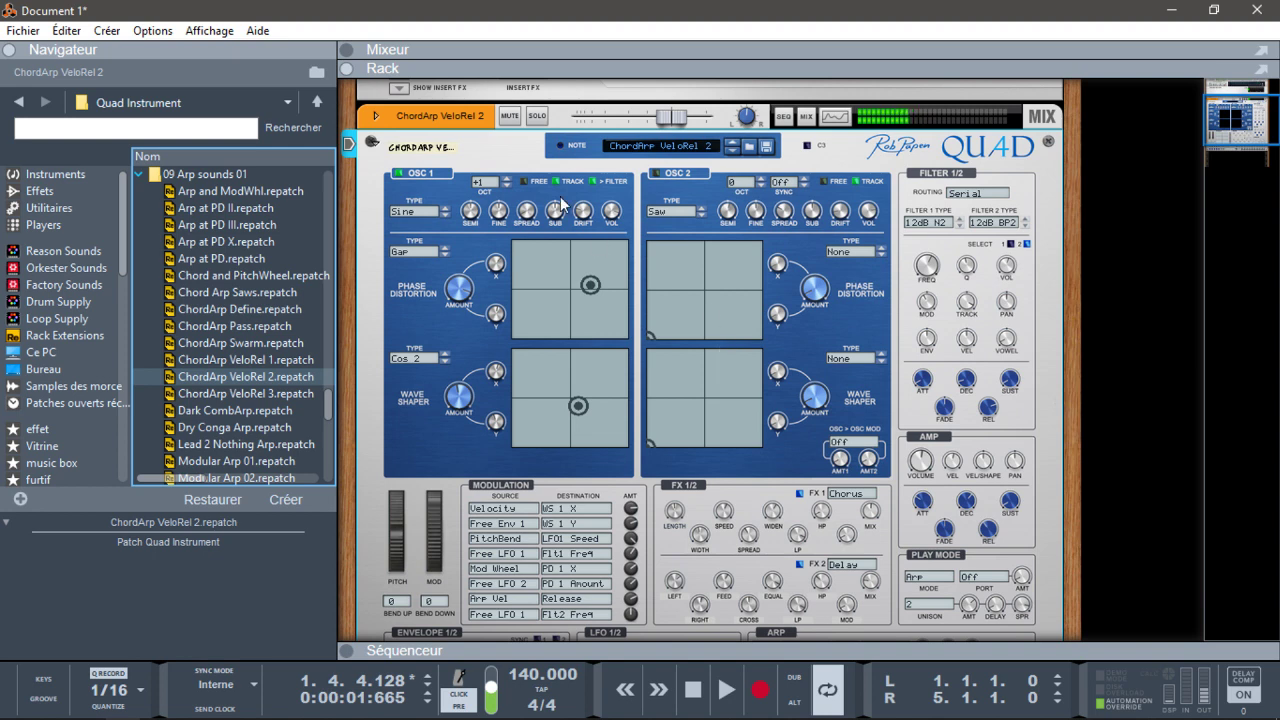
# Open one of the recently used hip-hop beat songs.
pyautogui.click(22, 30)
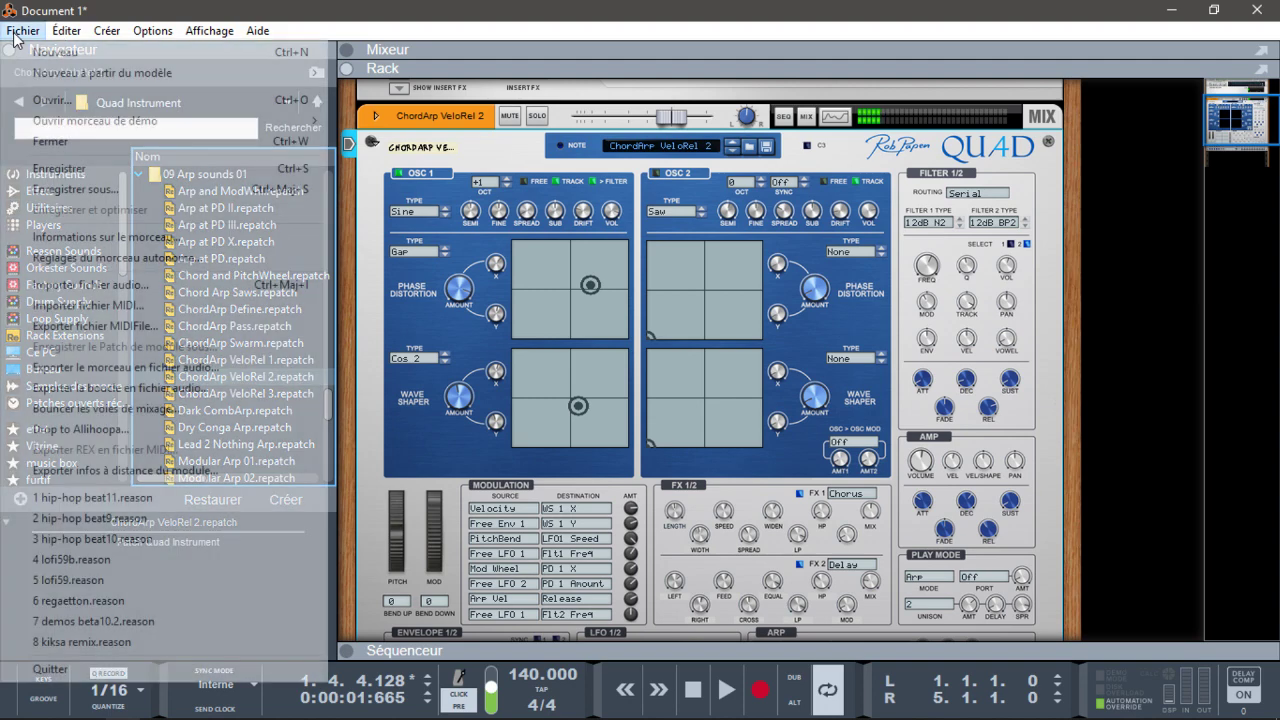
pyautogui.click(115, 507)
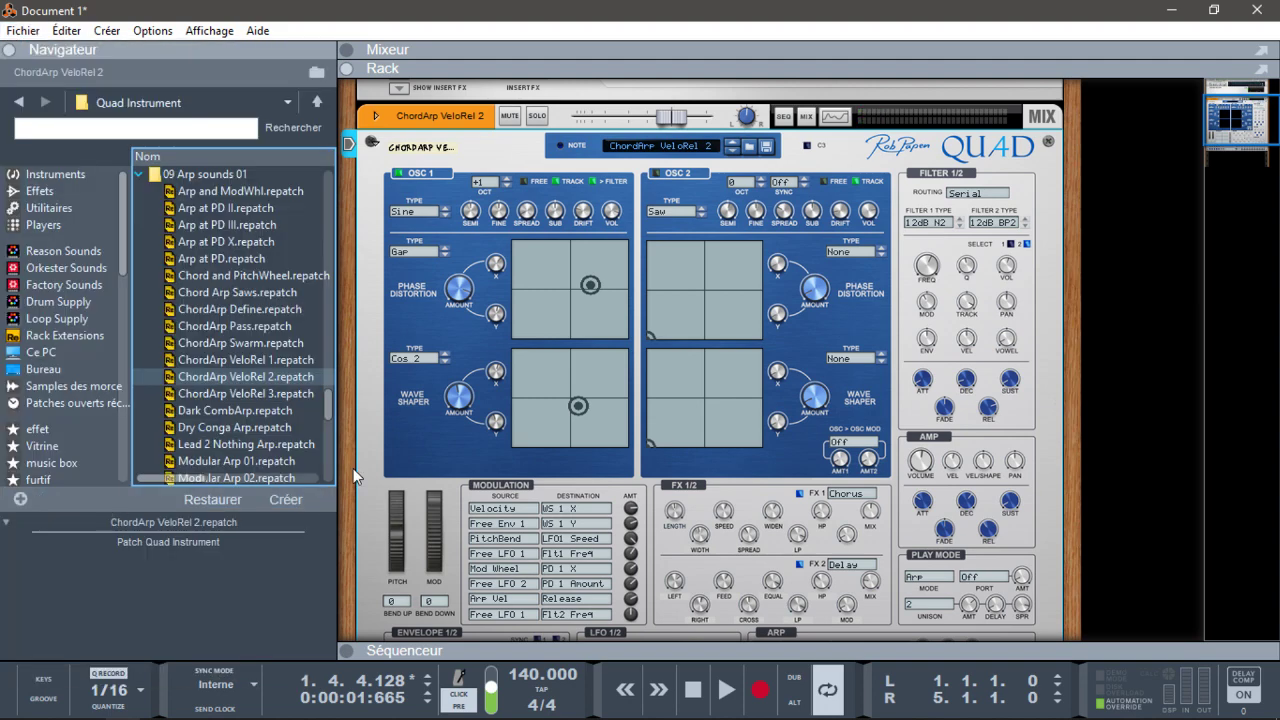
# Switch to Chrome and view the Rob Papen Quad Instrument page in the Propellerhead shop.
pyautogui.moveTo(640, 708)
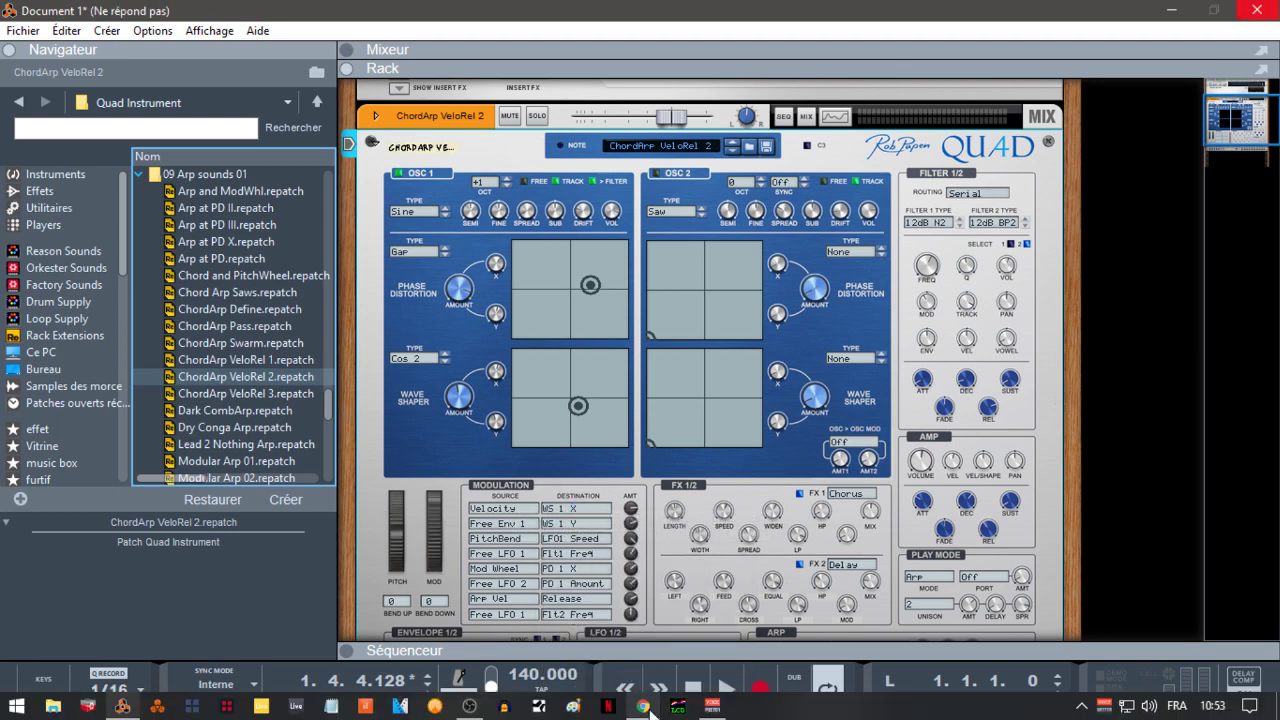
pyautogui.click(644, 708)
pyautogui.moveTo(1272, 229)
pyautogui.mouseDown()
pyautogui.moveTo(1275, 484)
pyautogui.moveTo(1275, 175)
pyautogui.moveTo(1275, 258)
pyautogui.moveTo(1275, 221)
pyautogui.mouseUp()
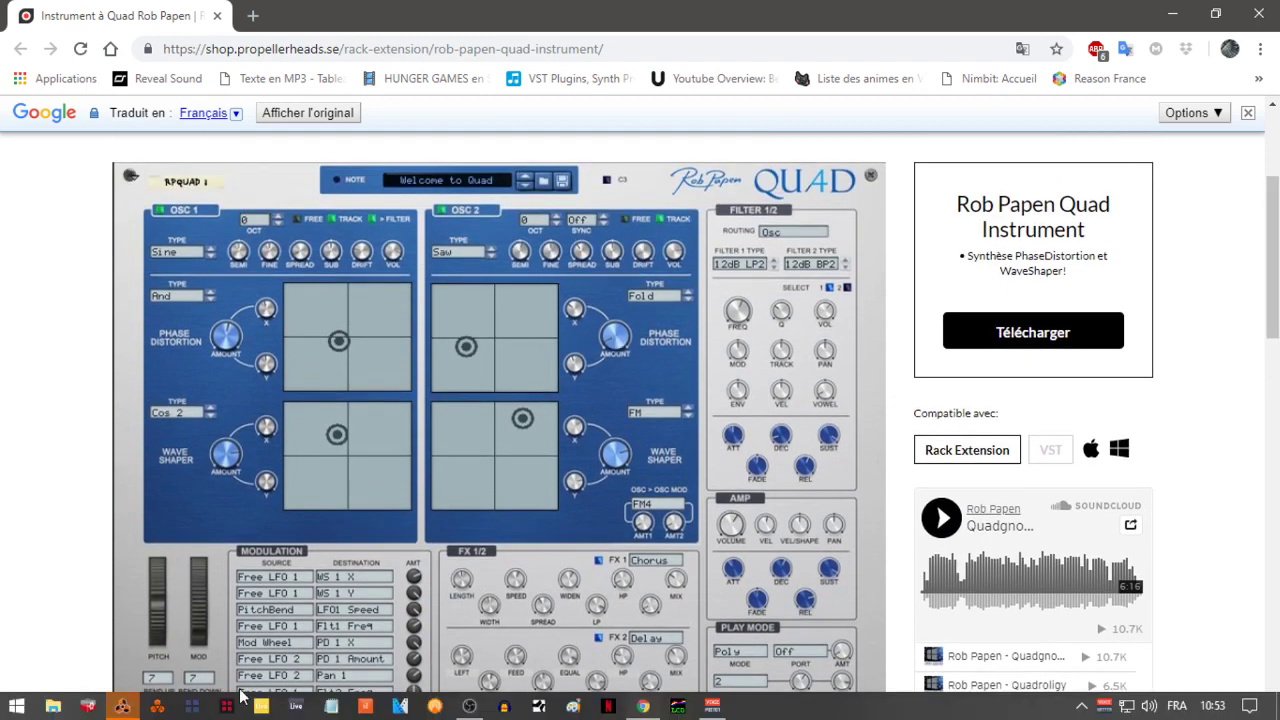
# Switch back to Reason and close Document 1, leaving the hip-hop beat11.reason song open.
pyautogui.click(121, 709)
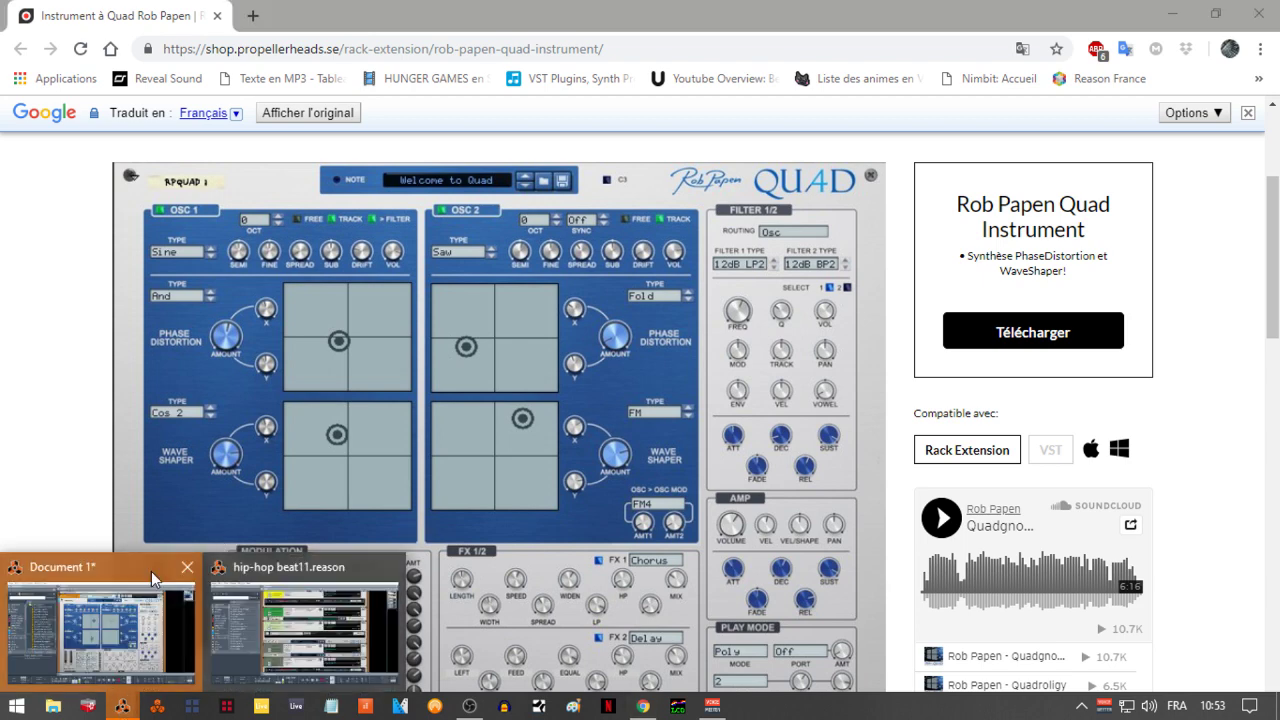
pyautogui.click(152, 580)
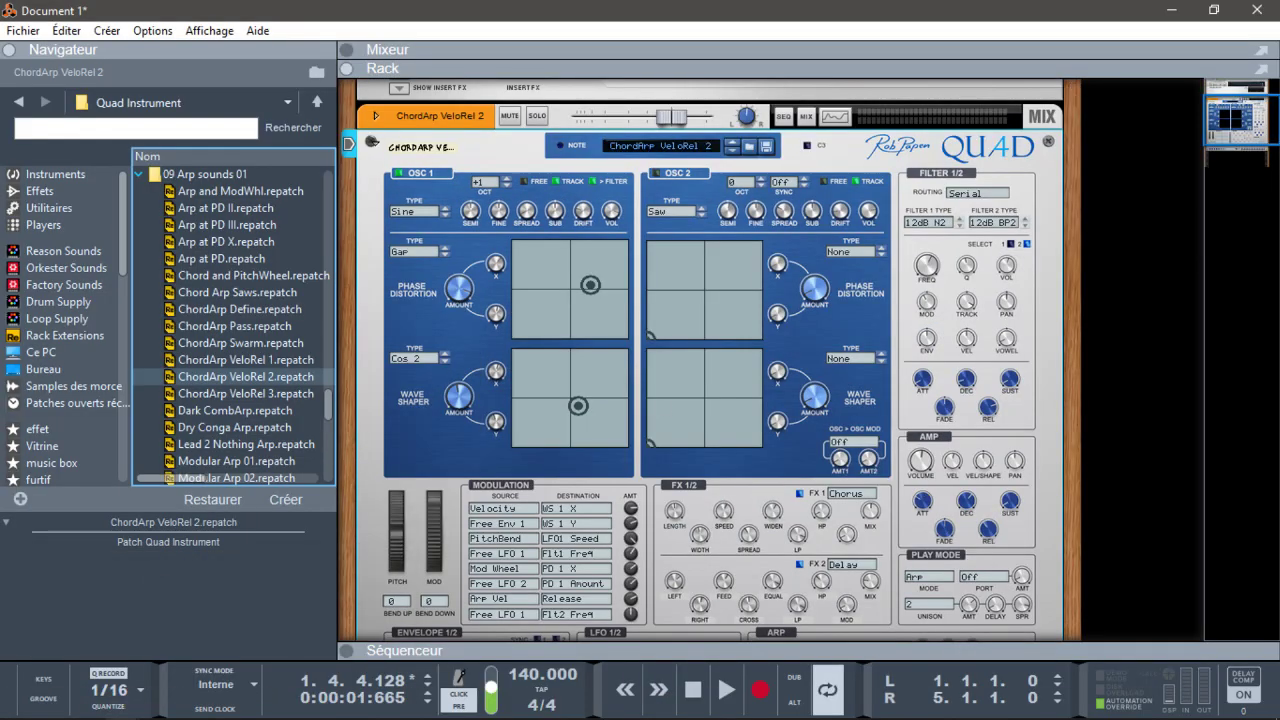
pyautogui.click(1256, 9)
pyautogui.click(640, 391)
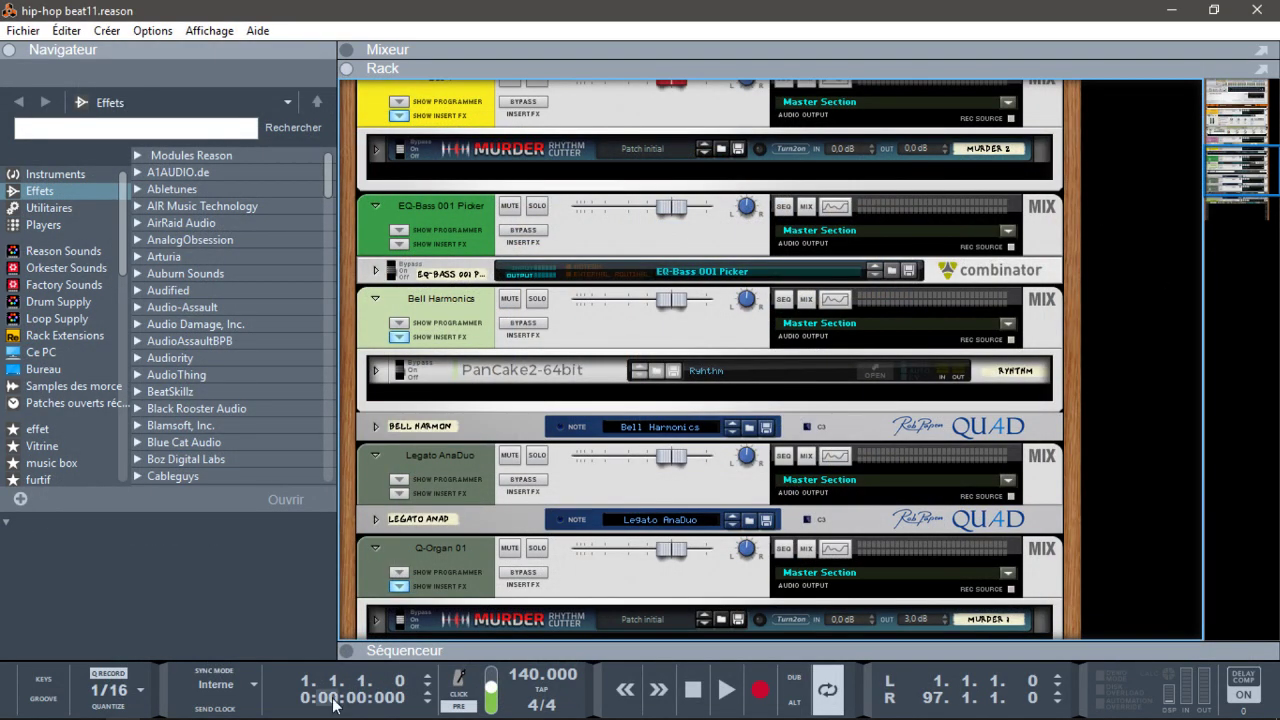
# Hide the browser and unfold the Kong drum device inside the Drums - 80's Vice Combinator.
pyautogui.click(10, 51)
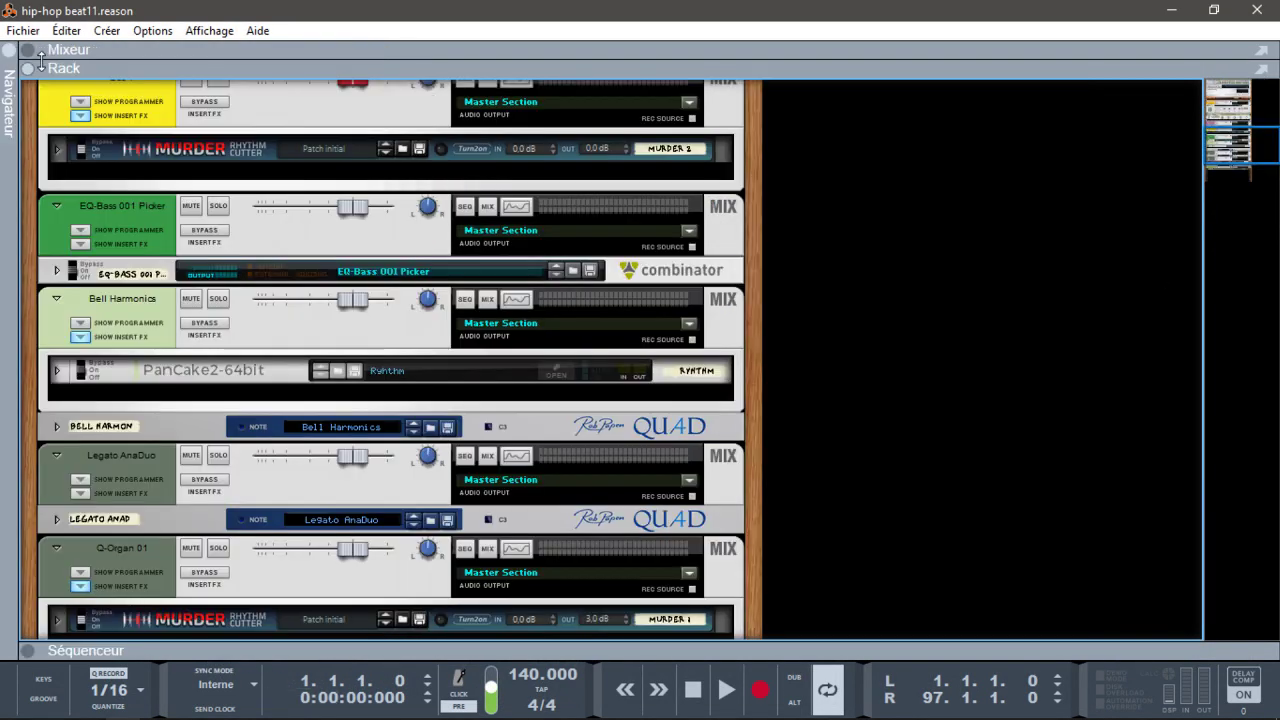
pyautogui.moveTo(1232, 148); pyautogui.dragTo(1207, 73)
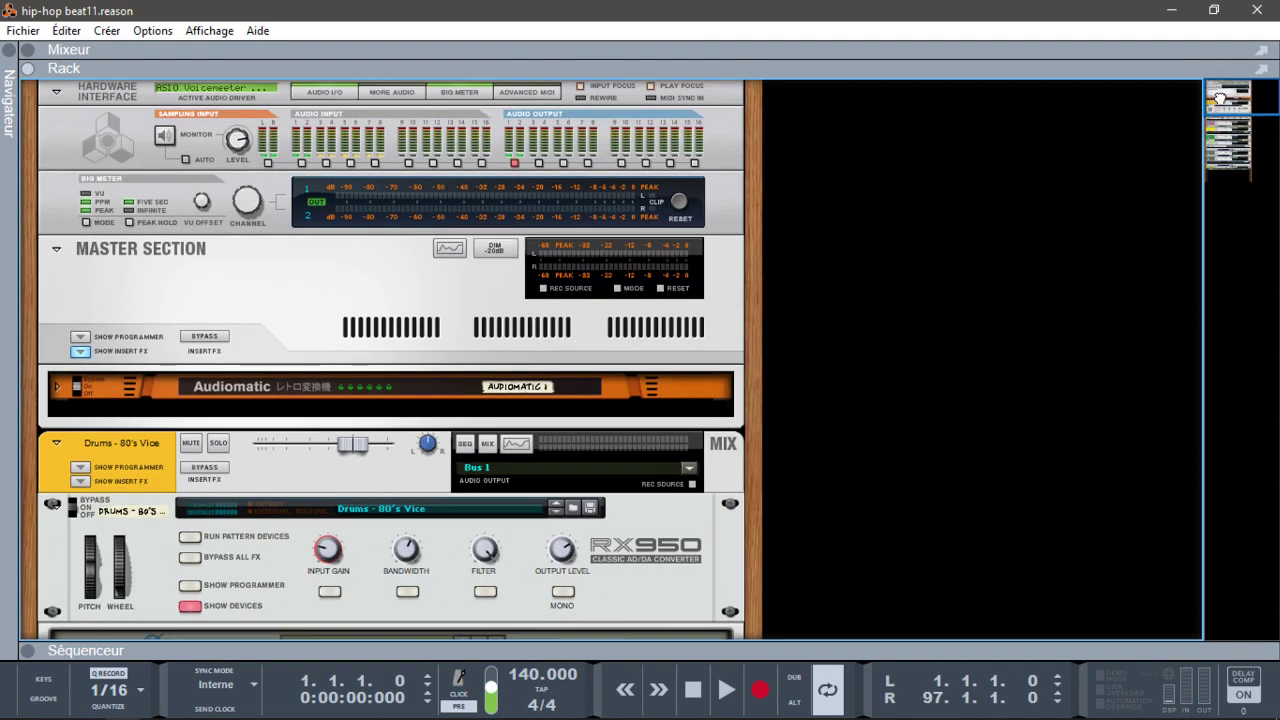
pyautogui.scroll(-5, 505, 290)
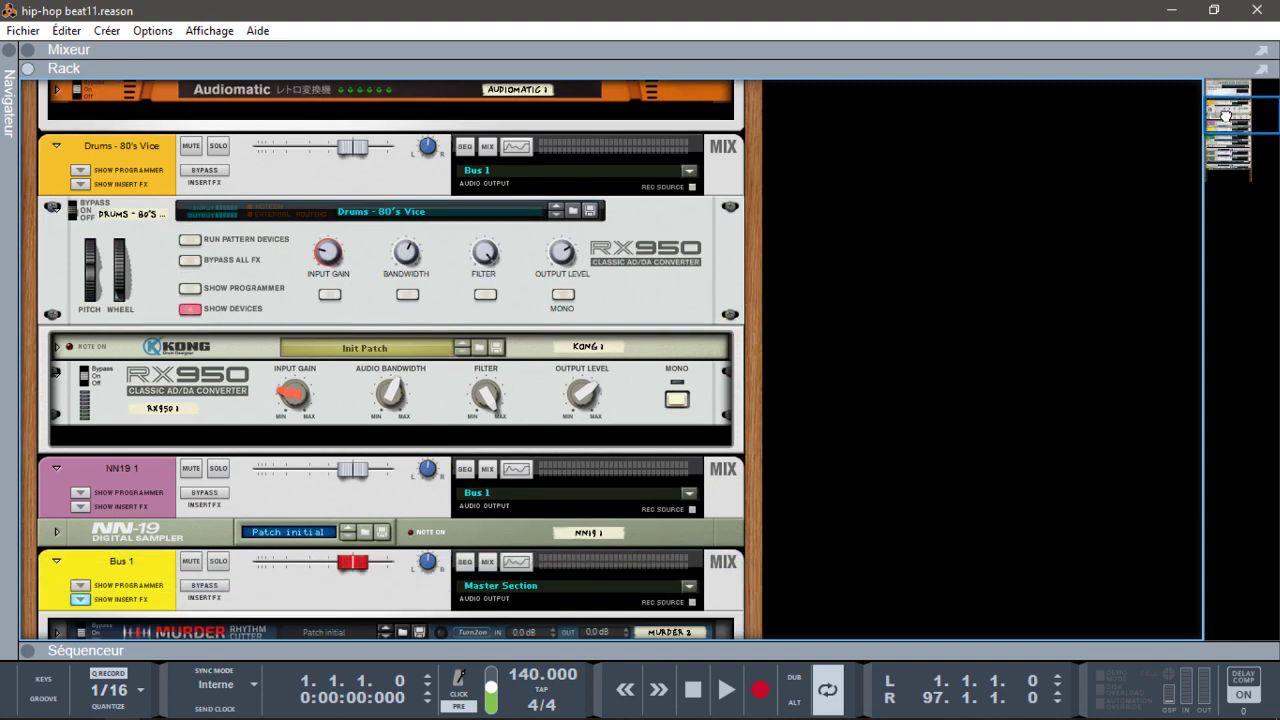
pyautogui.click(54, 347)
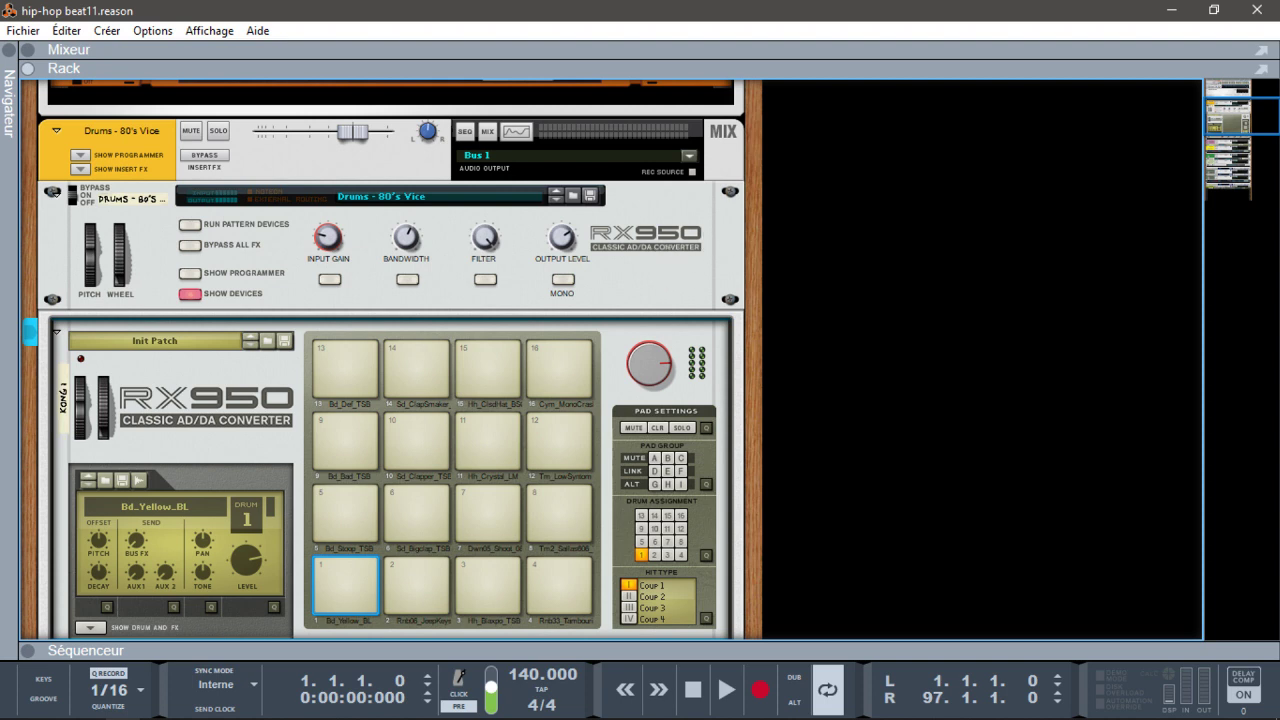
pyautogui.scroll(-3, 1212, 120)
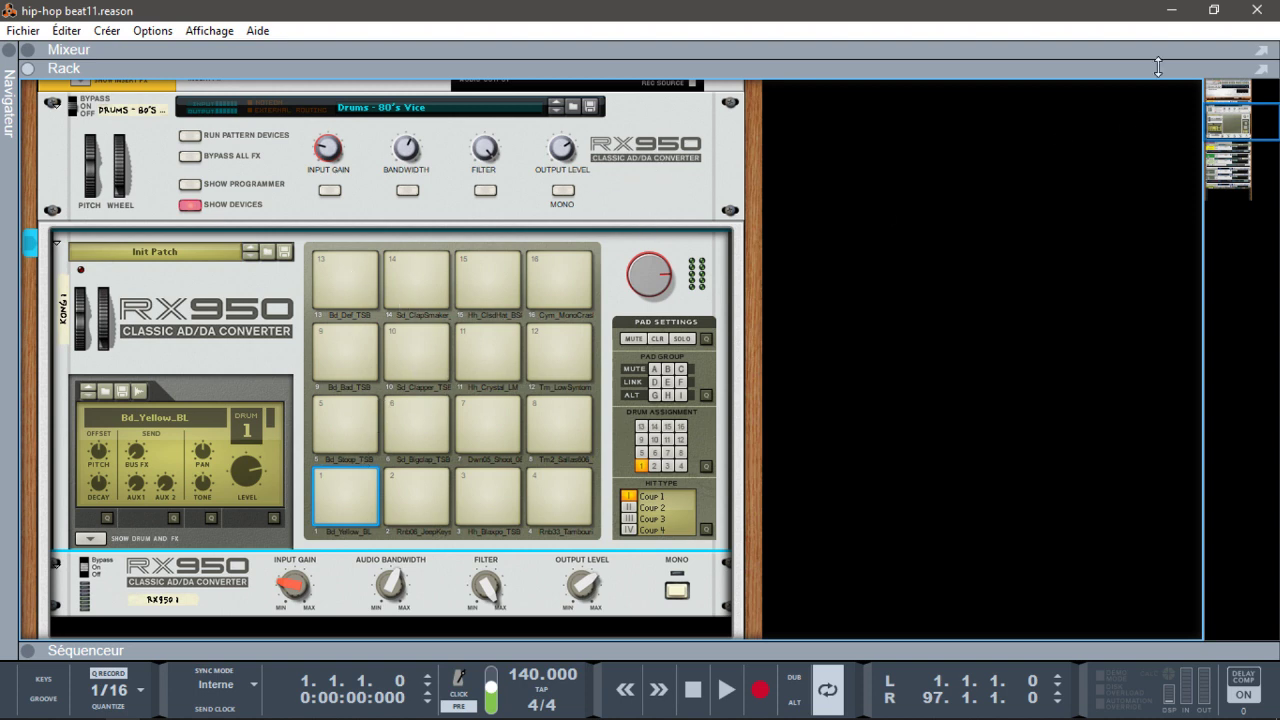
# Unfold the NN19 1 sampler and the Murder 2 insert effect on Bus 1 in the rack.
pyautogui.moveTo(1236, 117); pyautogui.dragTo(1237, 145)
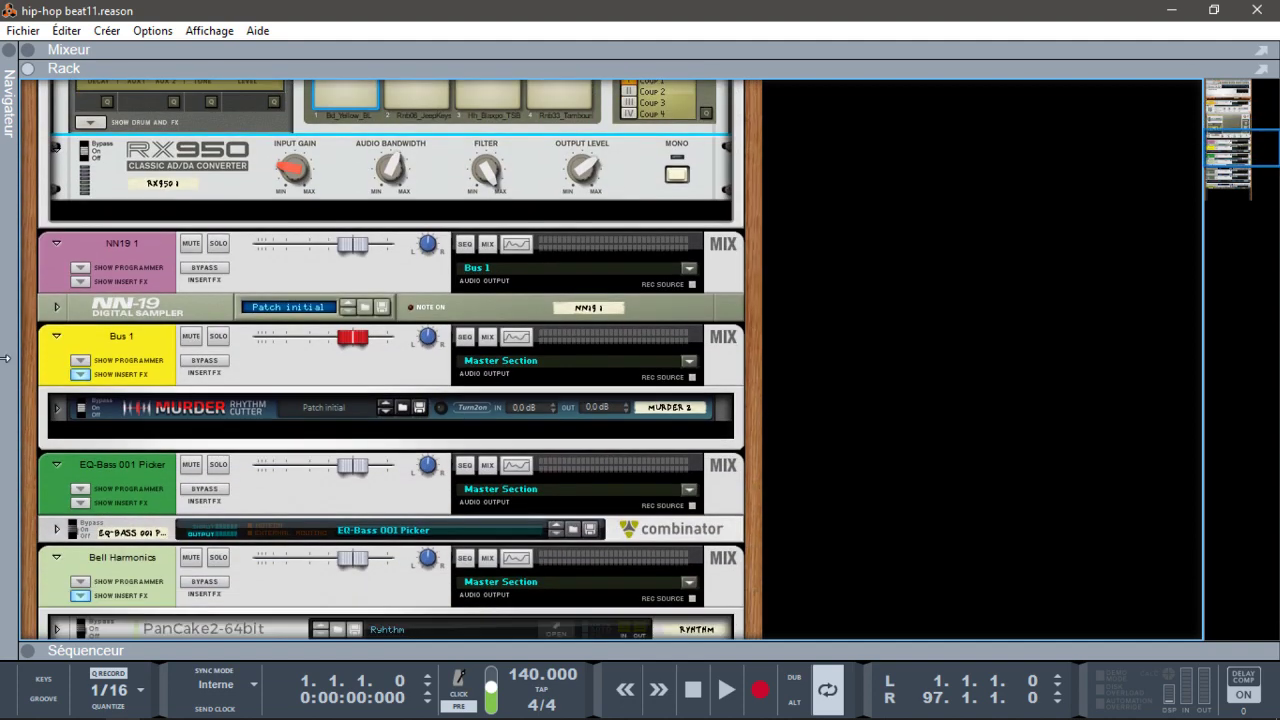
pyautogui.click(57, 308)
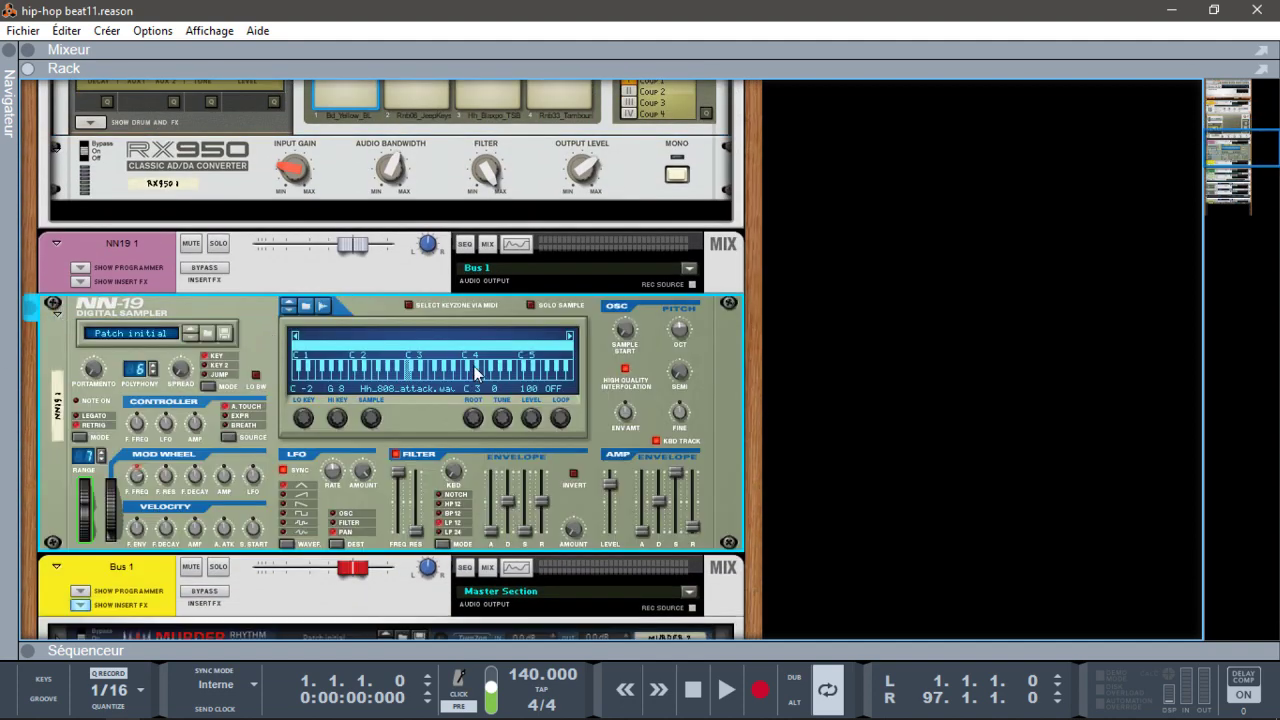
pyautogui.moveTo(1229, 134); pyautogui.dragTo(1237, 163)
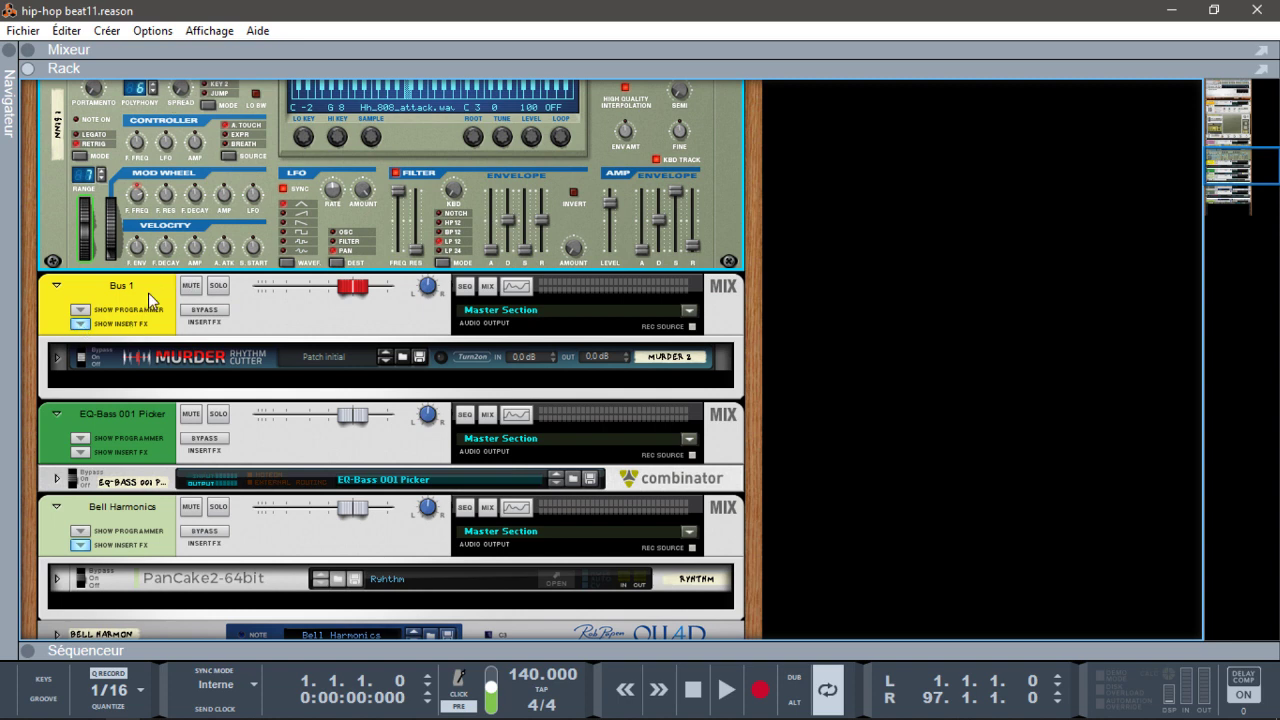
pyautogui.click(57, 359)
# Unfold the EQ-Bass 001 Picker Combinator and show the devices it contains.
pyautogui.moveTo(1266, 160); pyautogui.dragTo(1270, 191)
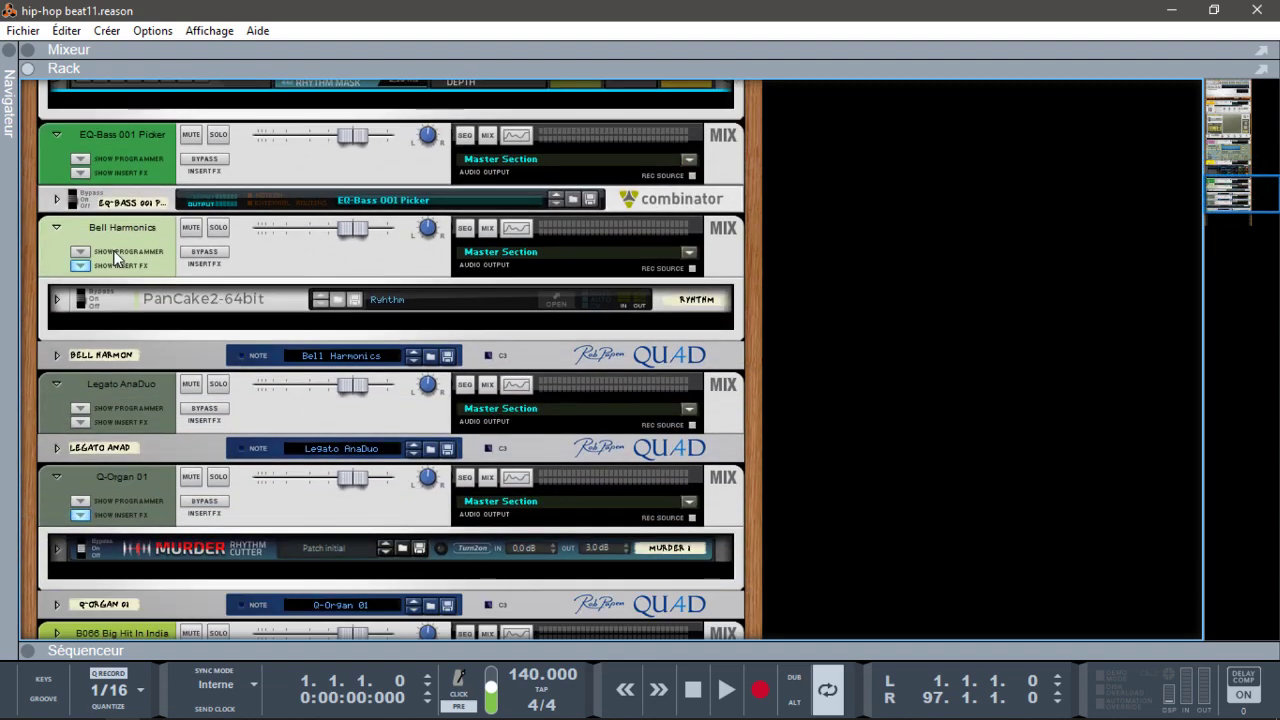
pyautogui.click(57, 199)
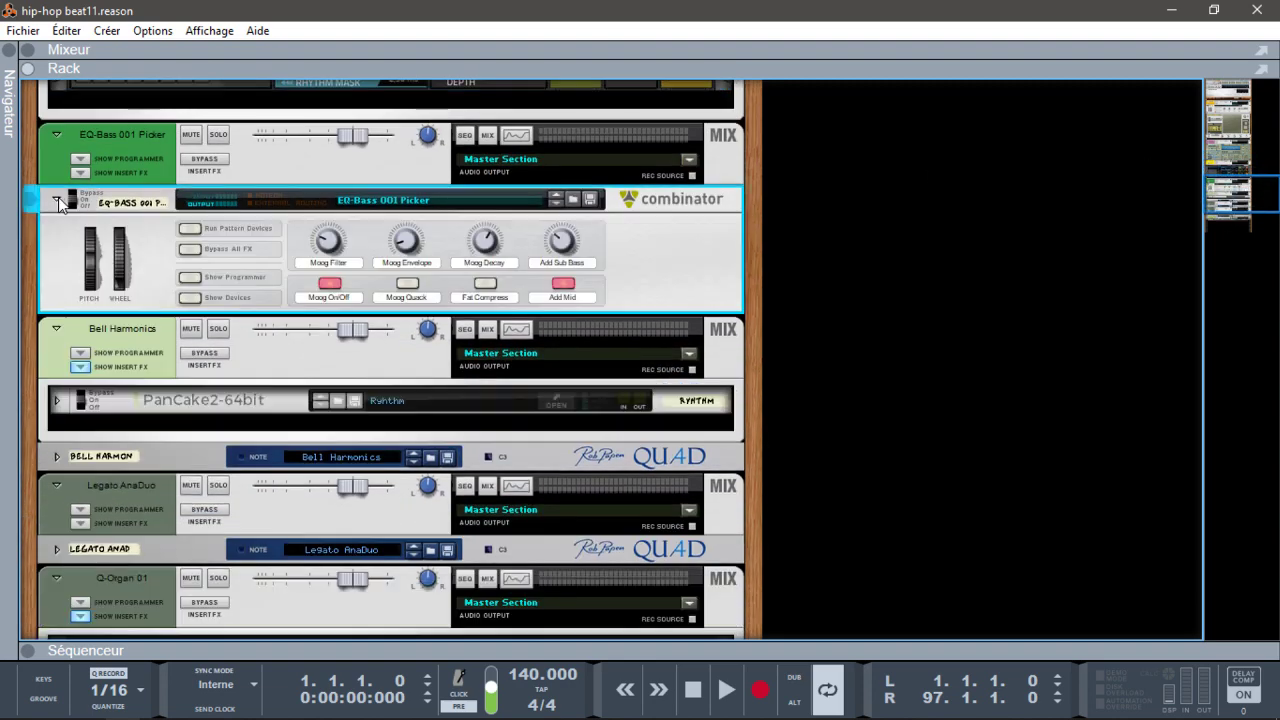
pyautogui.click(186, 297)
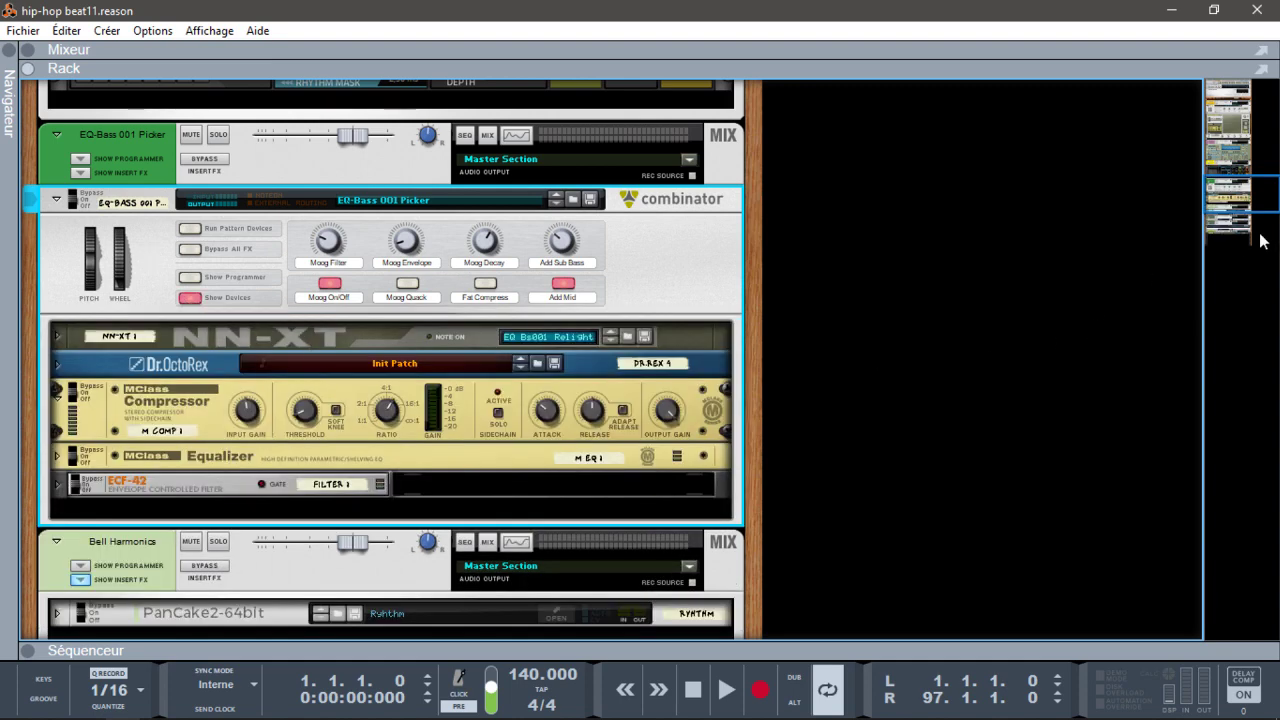
# Unfold the Bell Harmonics Quad device, and view its PanCake2 insert effect in the plugin window before closing it.
pyautogui.moveTo(1220, 192); pyautogui.dragTo(1226, 240)
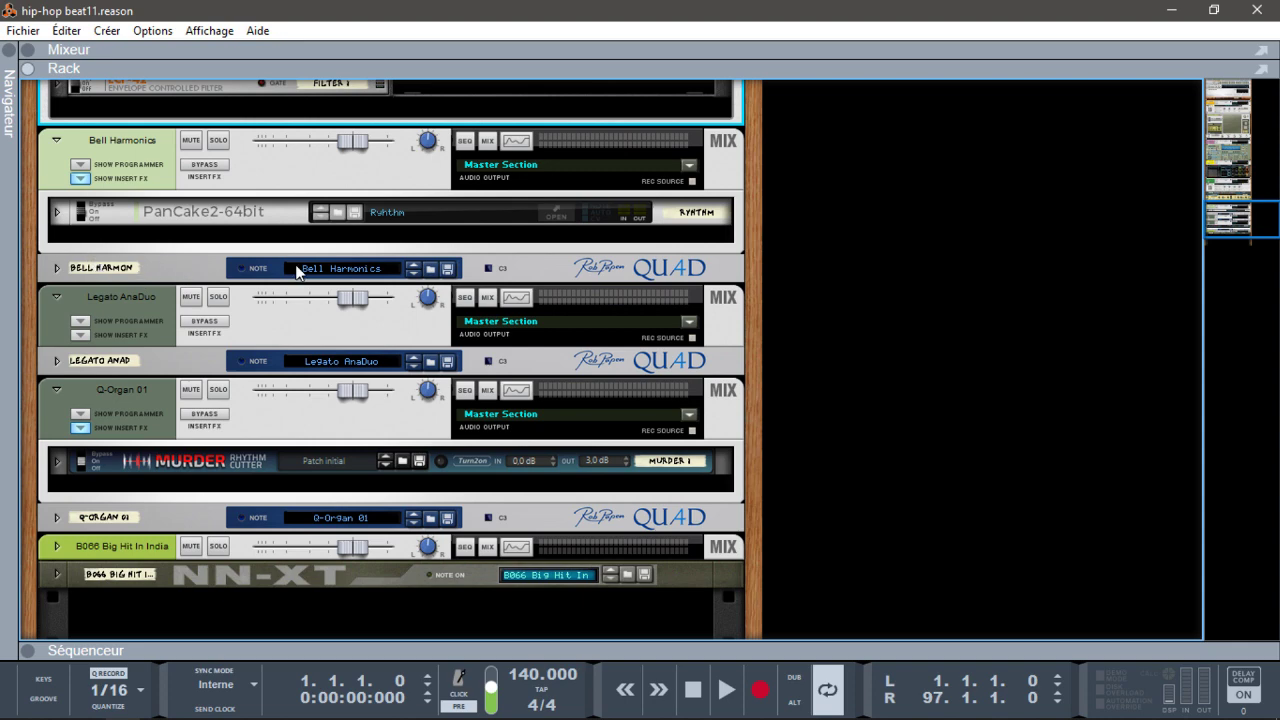
pyautogui.doubleClick(72, 270)
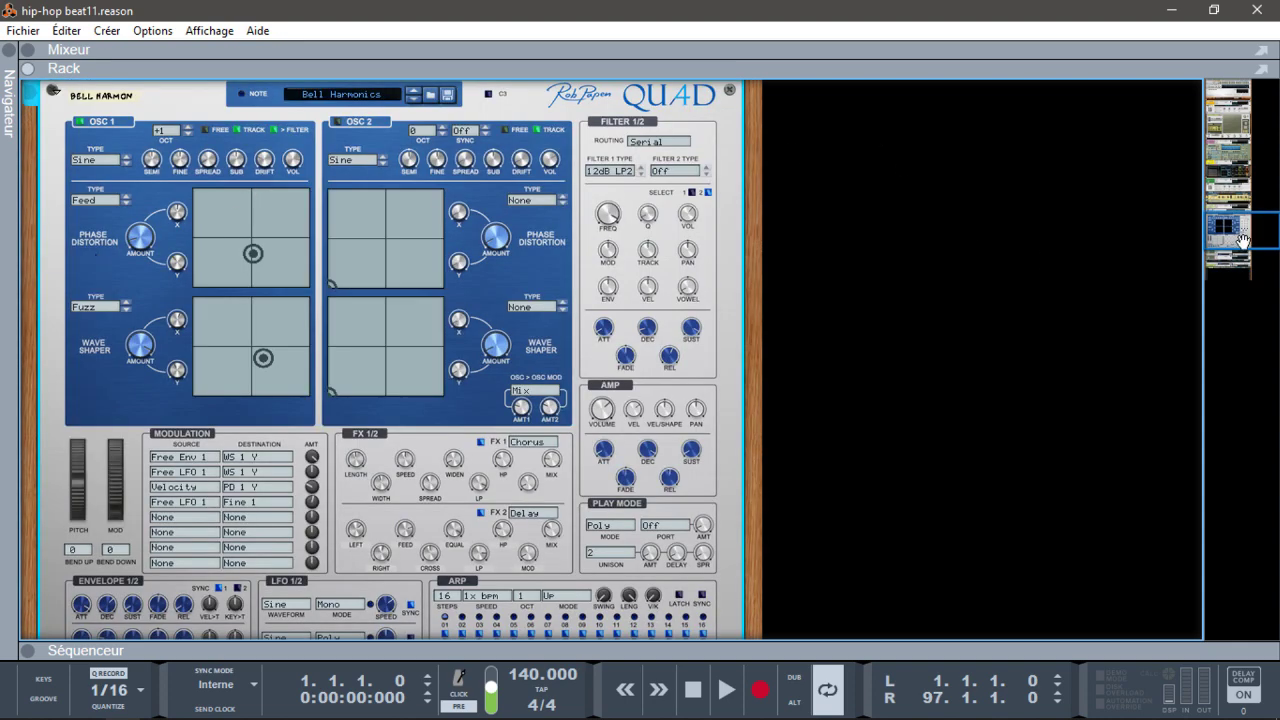
pyautogui.moveTo(1242, 238); pyautogui.dragTo(1240, 208)
pyautogui.click(541, 546)
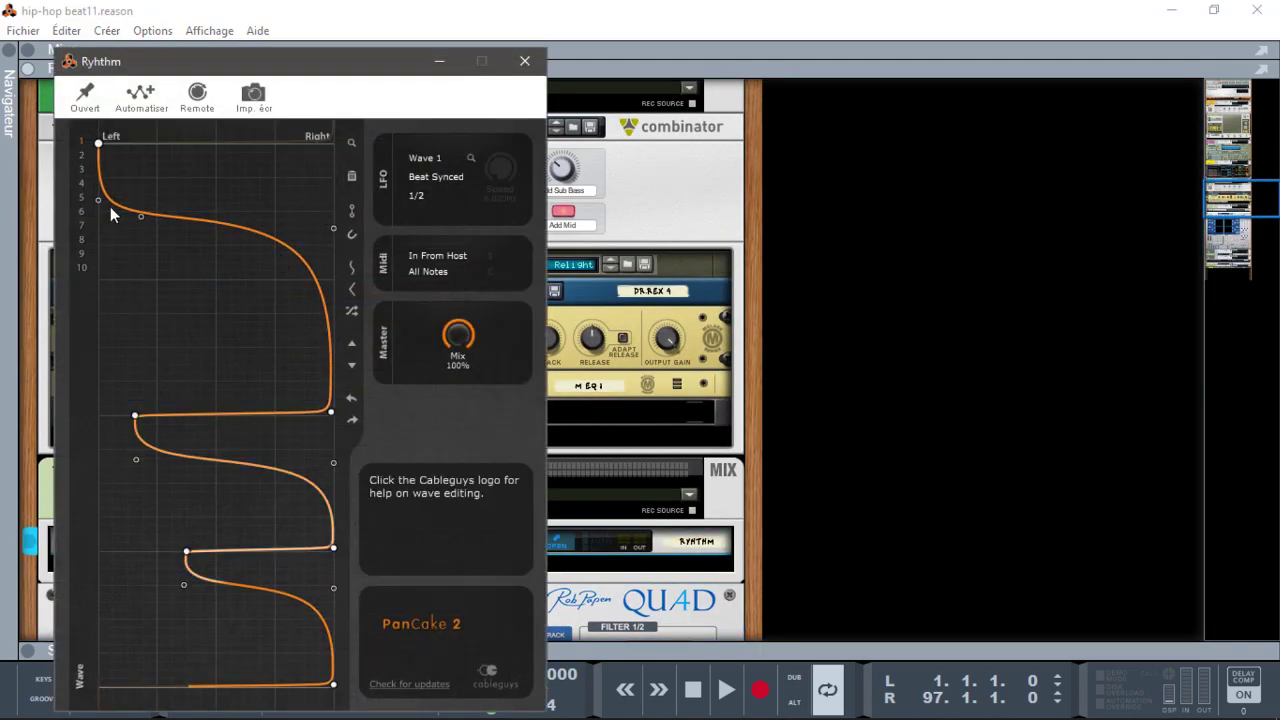
pyautogui.click(524, 61)
# Unfold the Legato AnaDuo and Q-Organ 01 Quad devices in the rack.
pyautogui.scroll(-1, 1236, 207)
pyautogui.moveTo(1236, 207); pyautogui.dragTo(1256, 258)
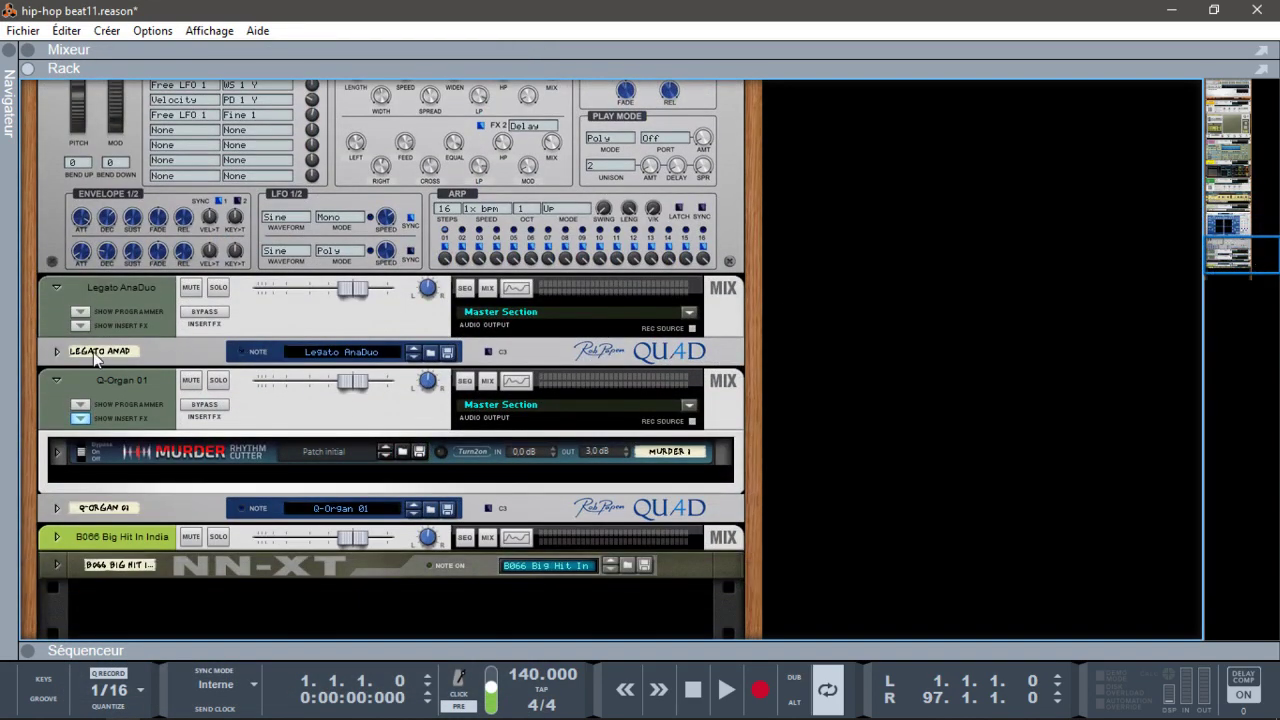
pyautogui.click(57, 351)
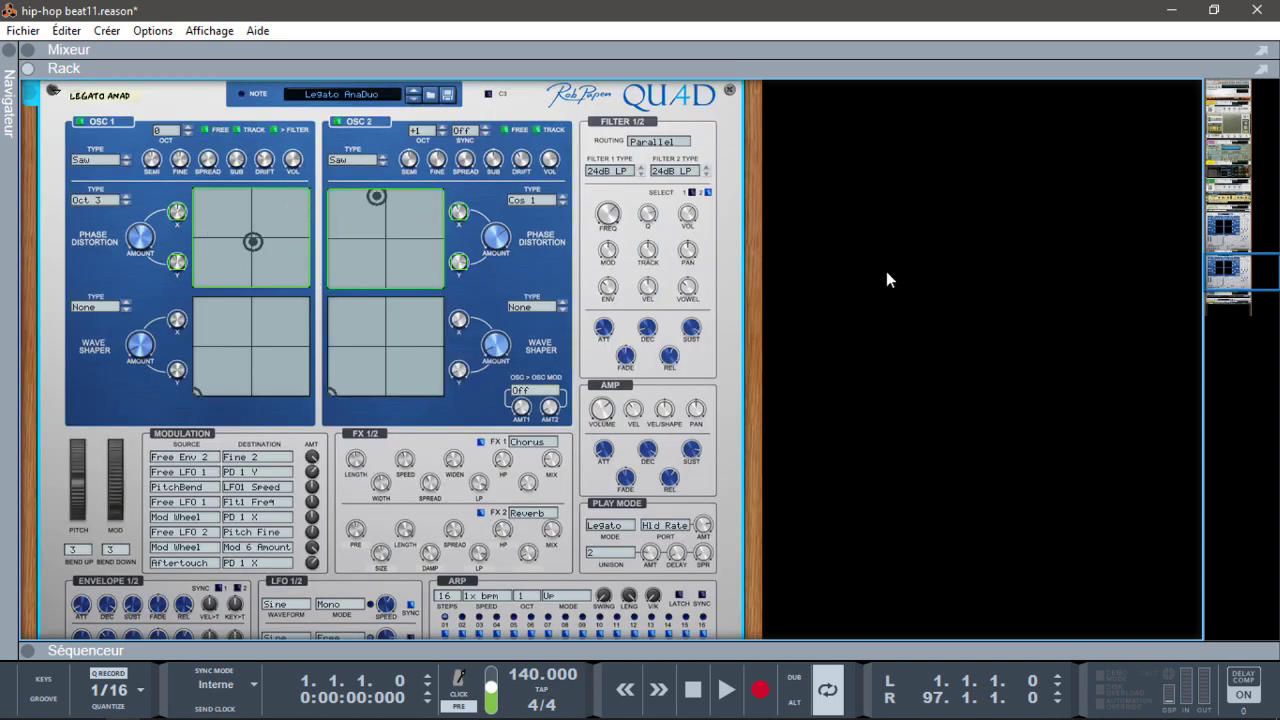
pyautogui.moveTo(1237, 266); pyautogui.dragTo(1249, 292)
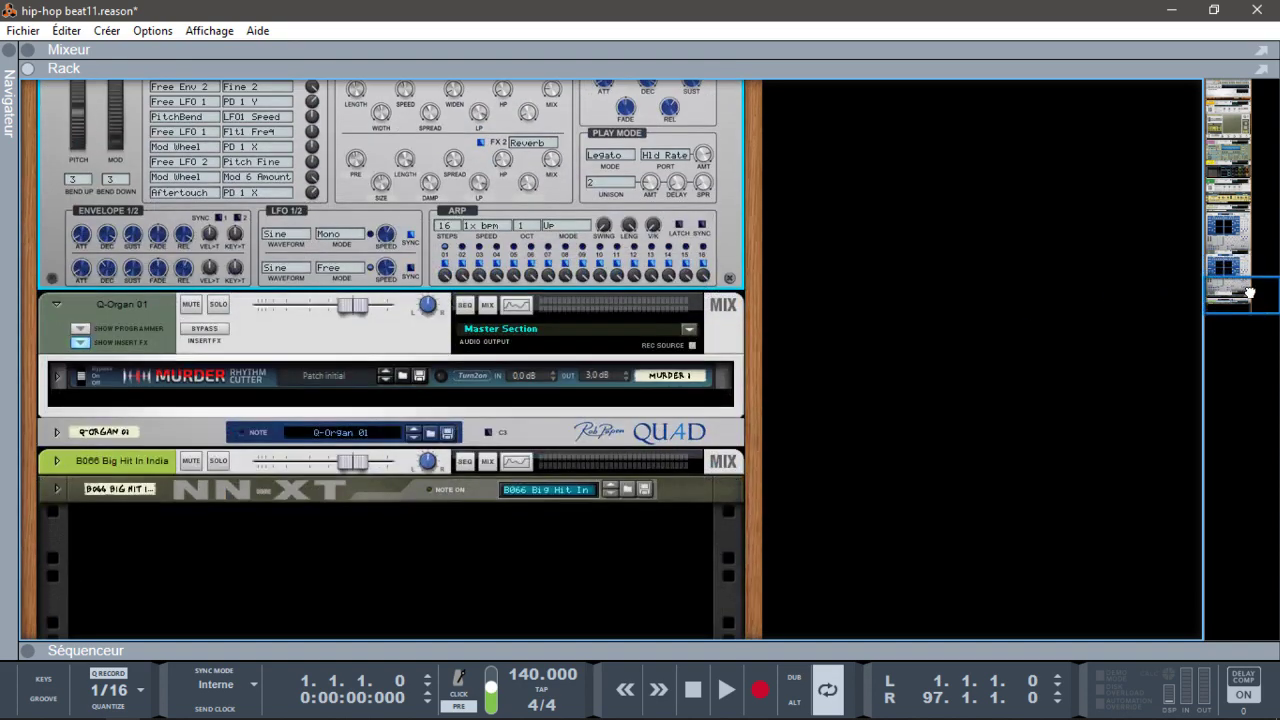
pyautogui.click(54, 430)
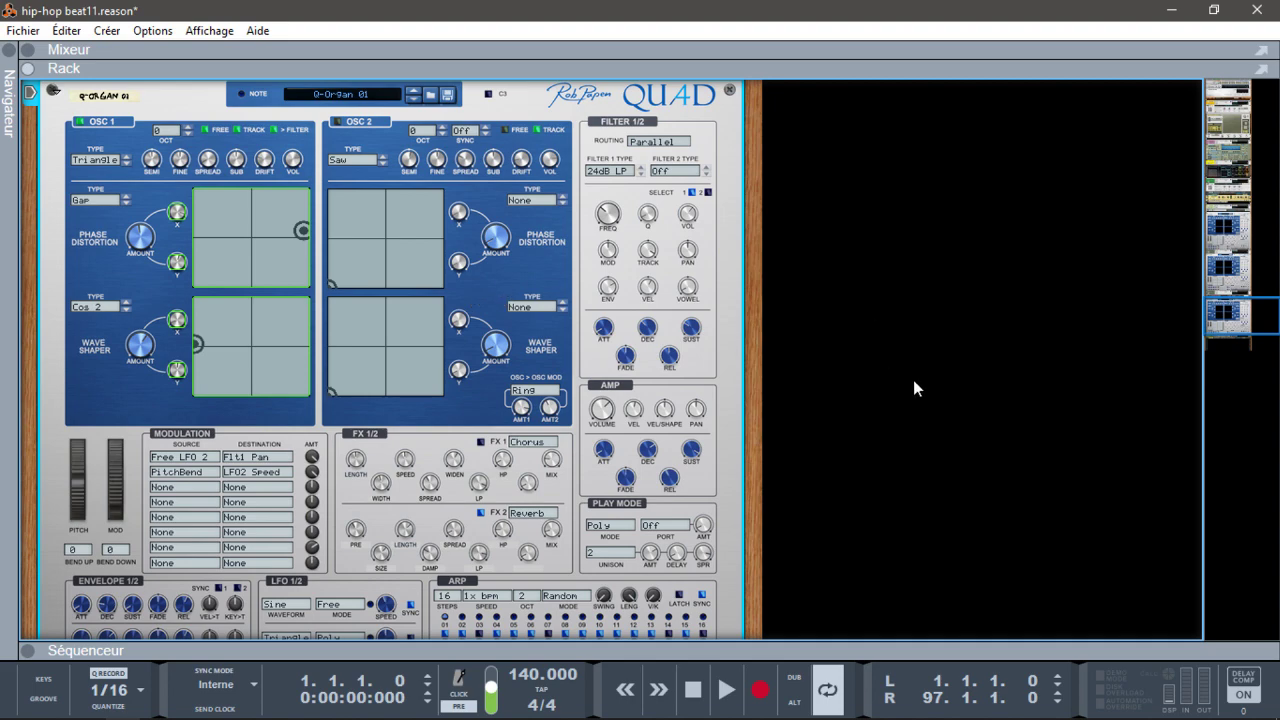
# Unfold the Murder 1 effect on the Q-Organ 01 channel and the B066 Big Hit In India NN-XT sampler.
pyautogui.moveTo(1240, 314); pyautogui.dragTo(1233, 294)
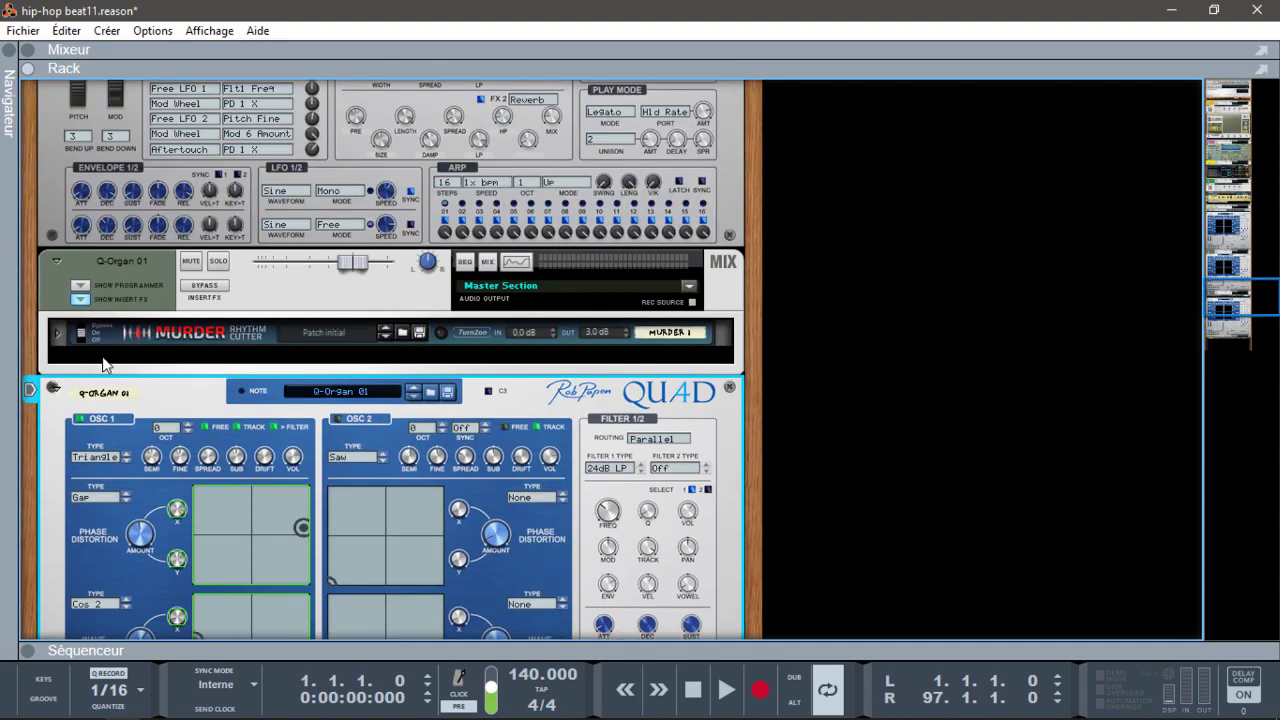
pyautogui.click(57, 336)
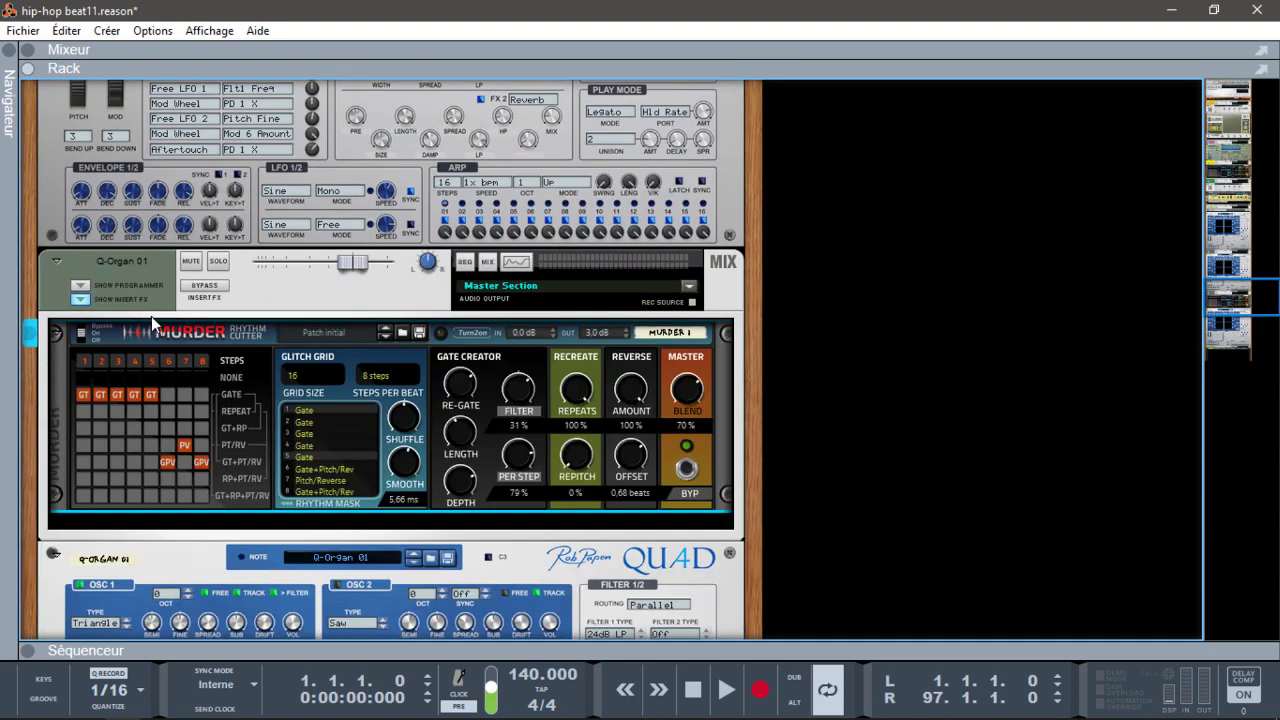
pyautogui.moveTo(1233, 306); pyautogui.dragTo(1254, 358)
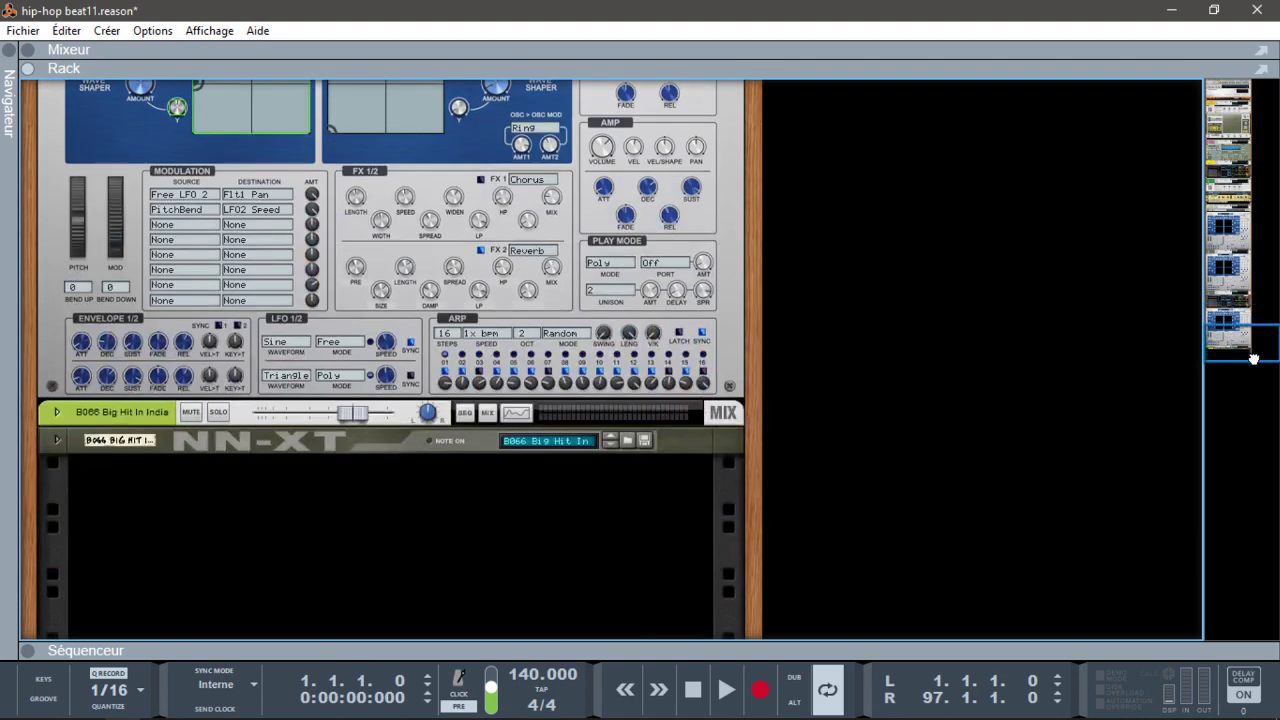
pyautogui.click(57, 440)
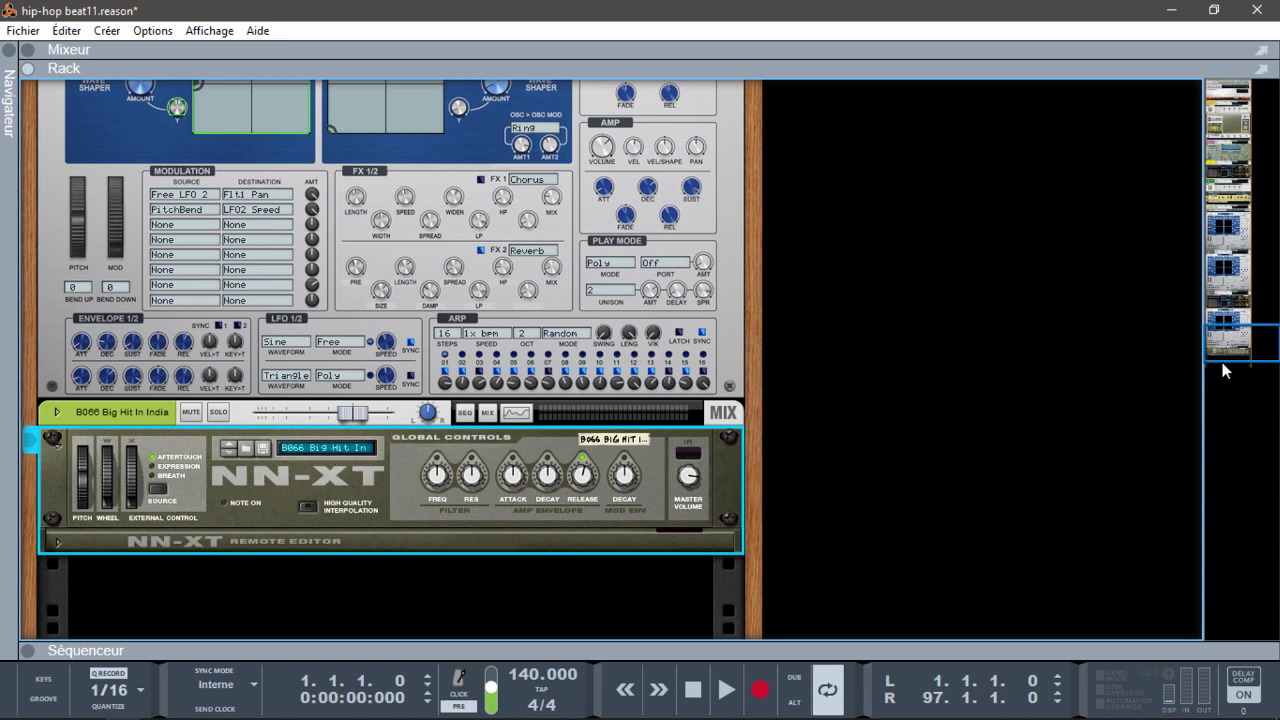
# Show the sequencer alone at full height and display Block 3 in block view.
pyautogui.click(28, 651)
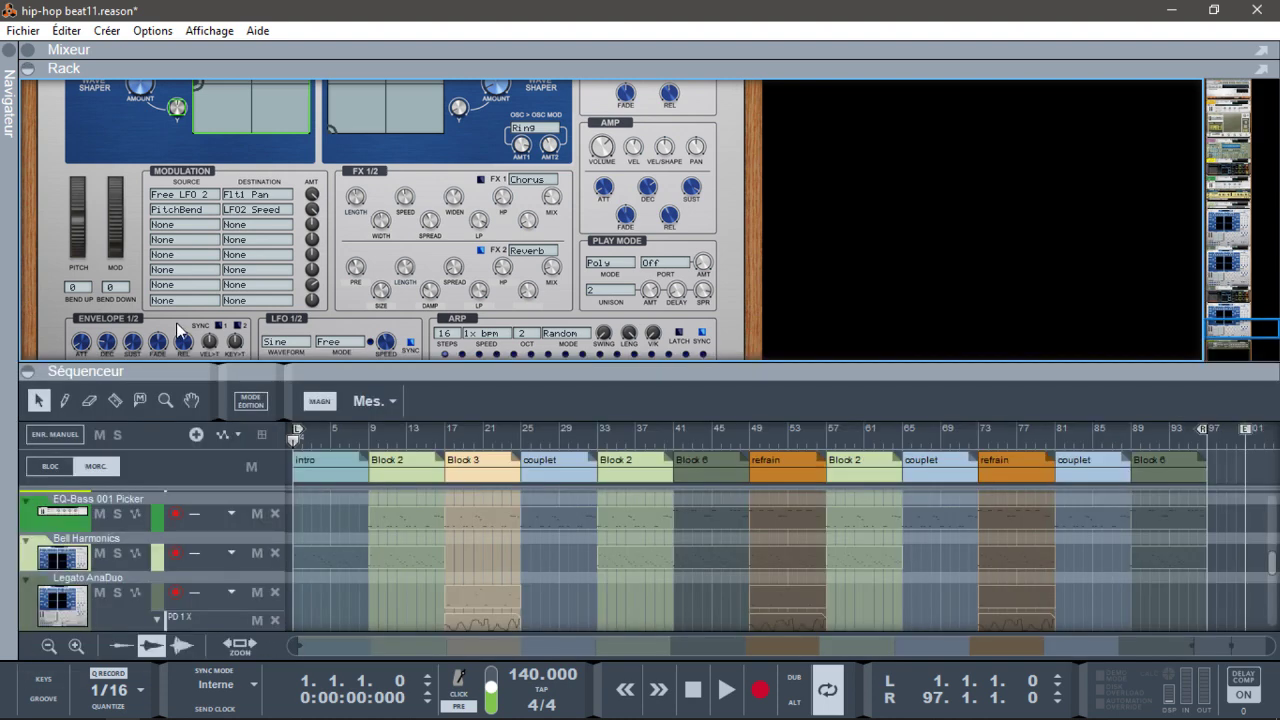
pyautogui.click(27, 68)
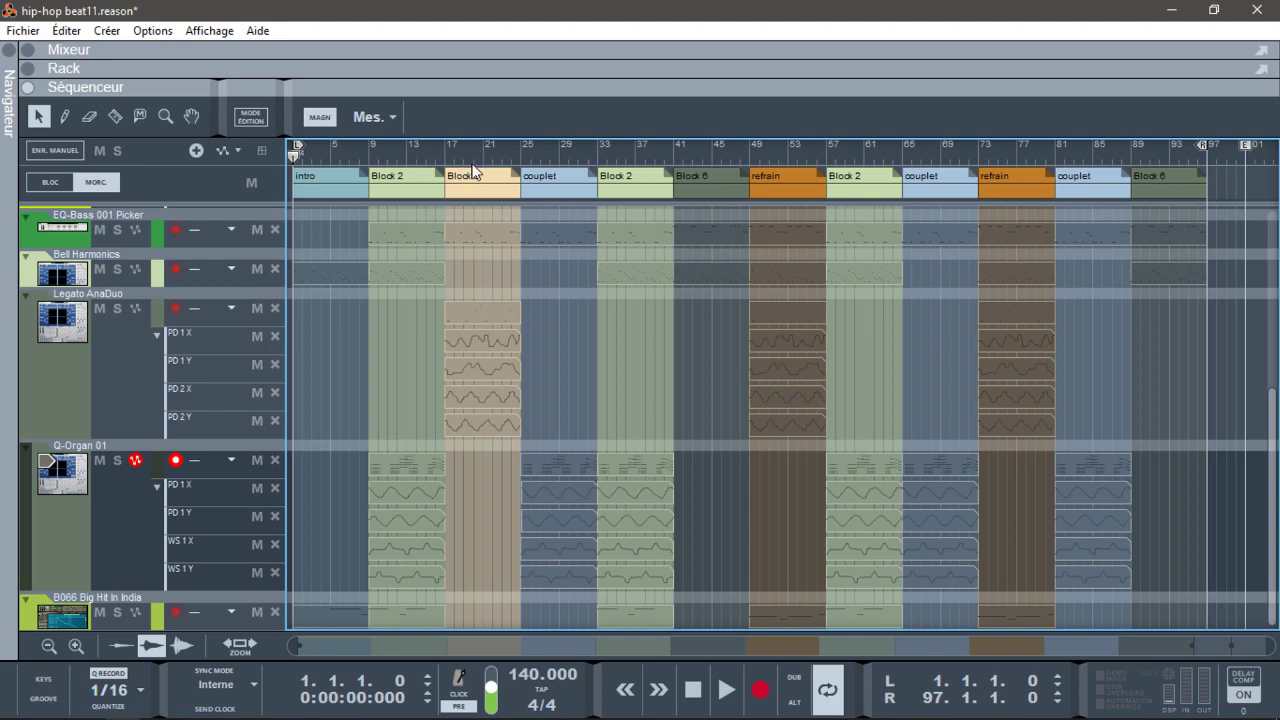
pyautogui.click(61, 185)
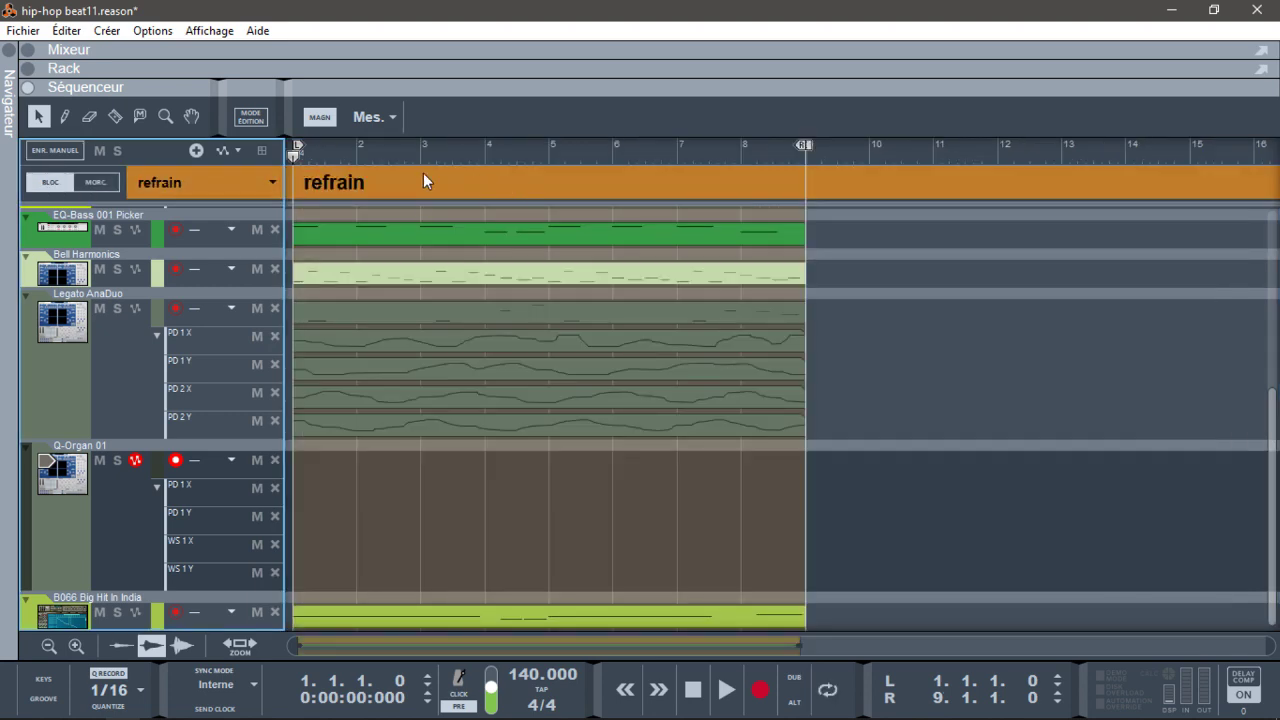
pyautogui.click(271, 183)
pyautogui.click(312, 108)
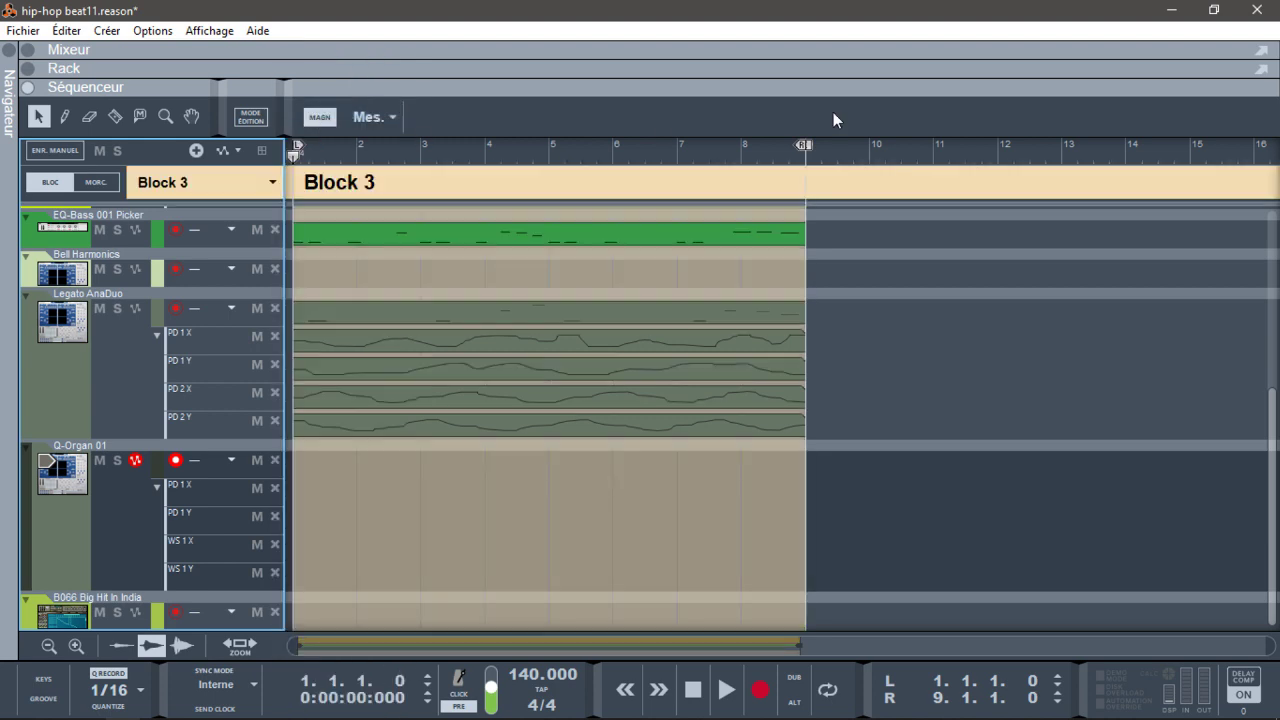
# Solo the Legato AnaDuo track and play Block 3 while watching its automated phase distortion pads in the rack.
pyautogui.click(117, 309)
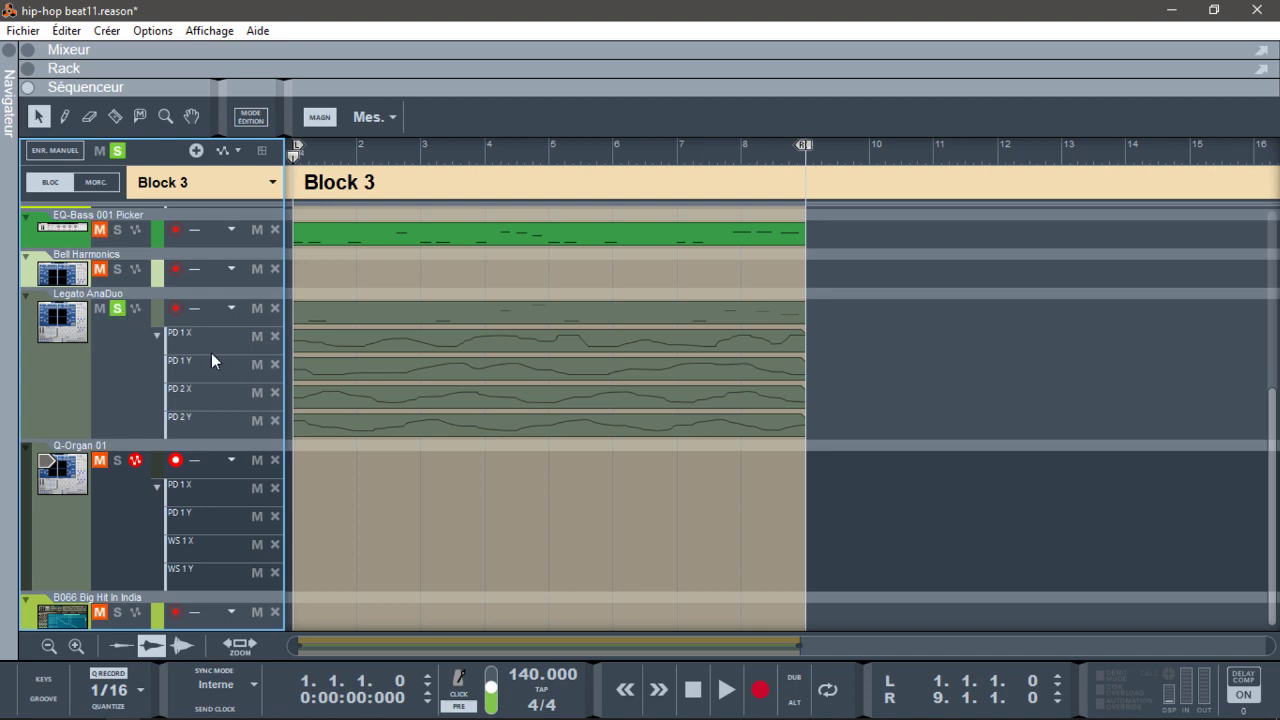
pyautogui.press('space')
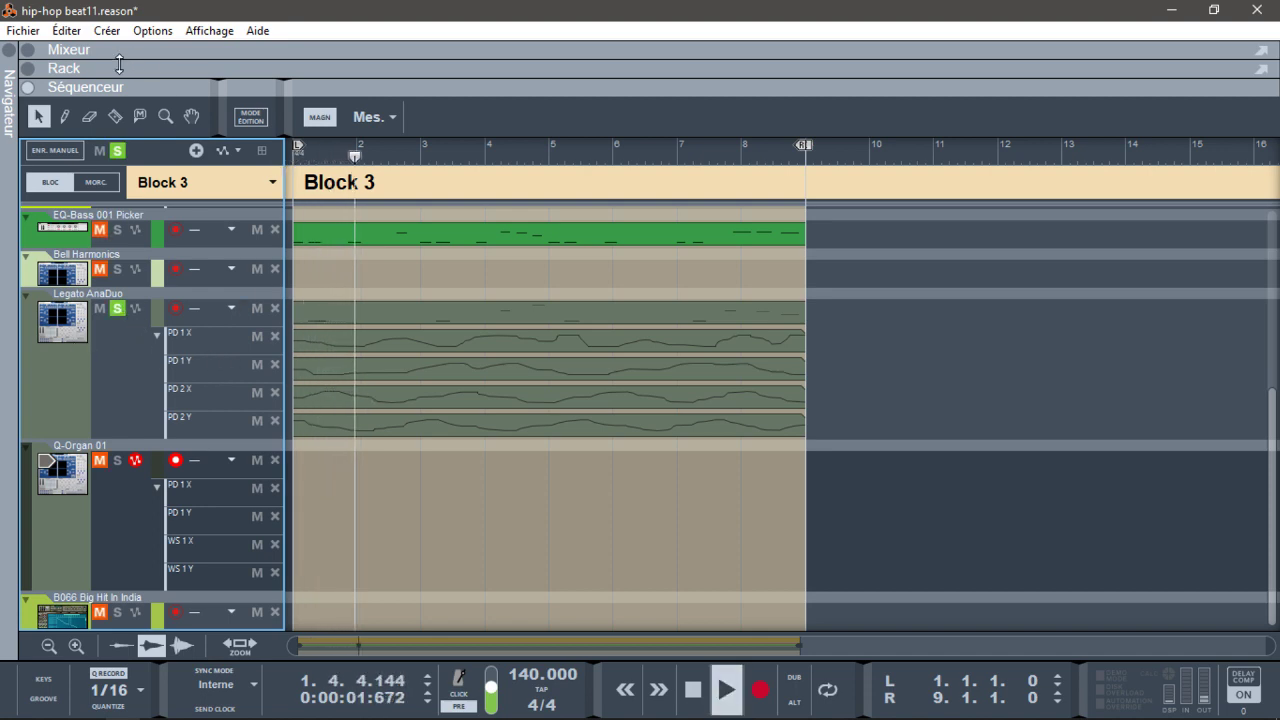
pyautogui.click(29, 68)
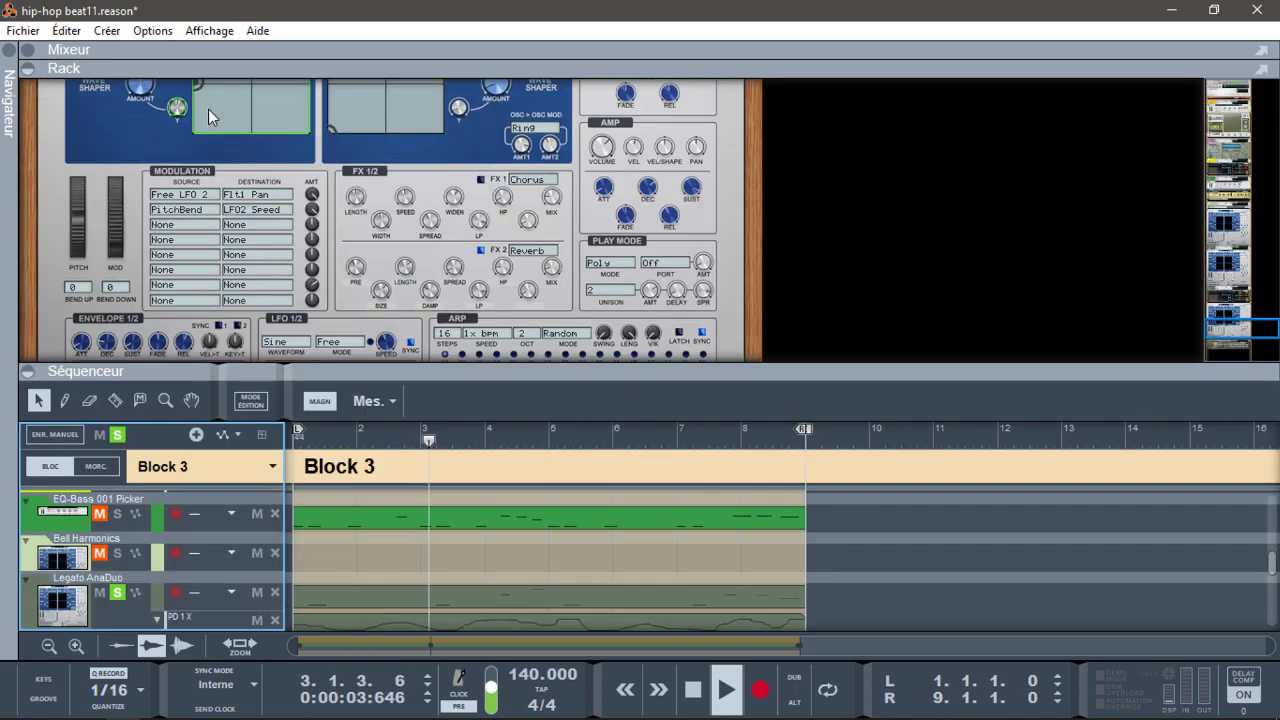
pyautogui.moveTo(1229, 327); pyautogui.dragTo(1204, 258)
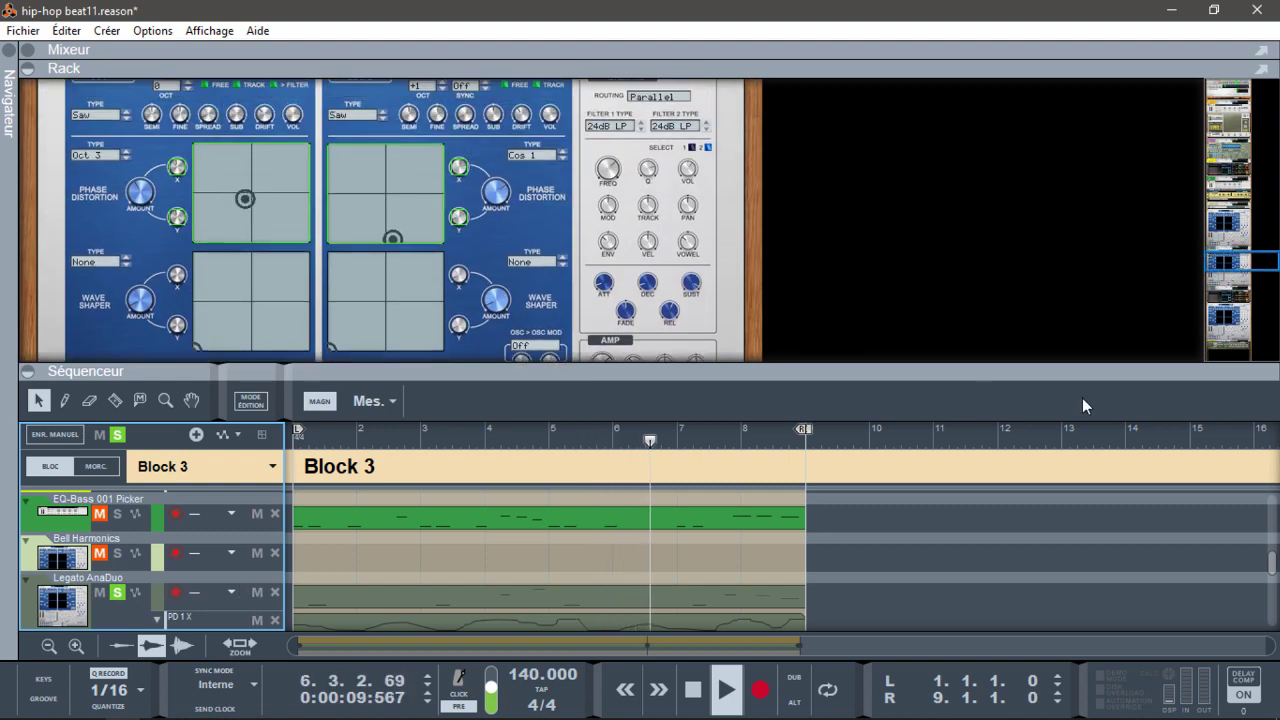
pyautogui.moveTo(1271, 562); pyautogui.dragTo(1274, 572)
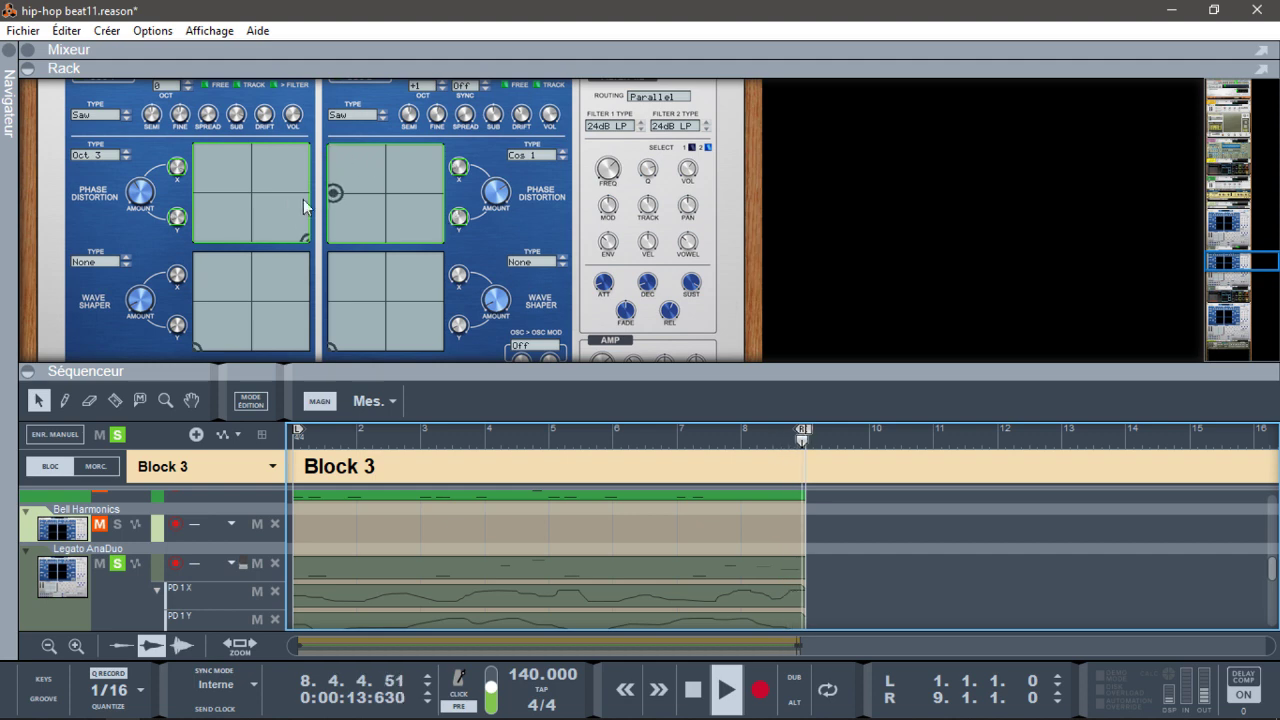
pyautogui.press('space')
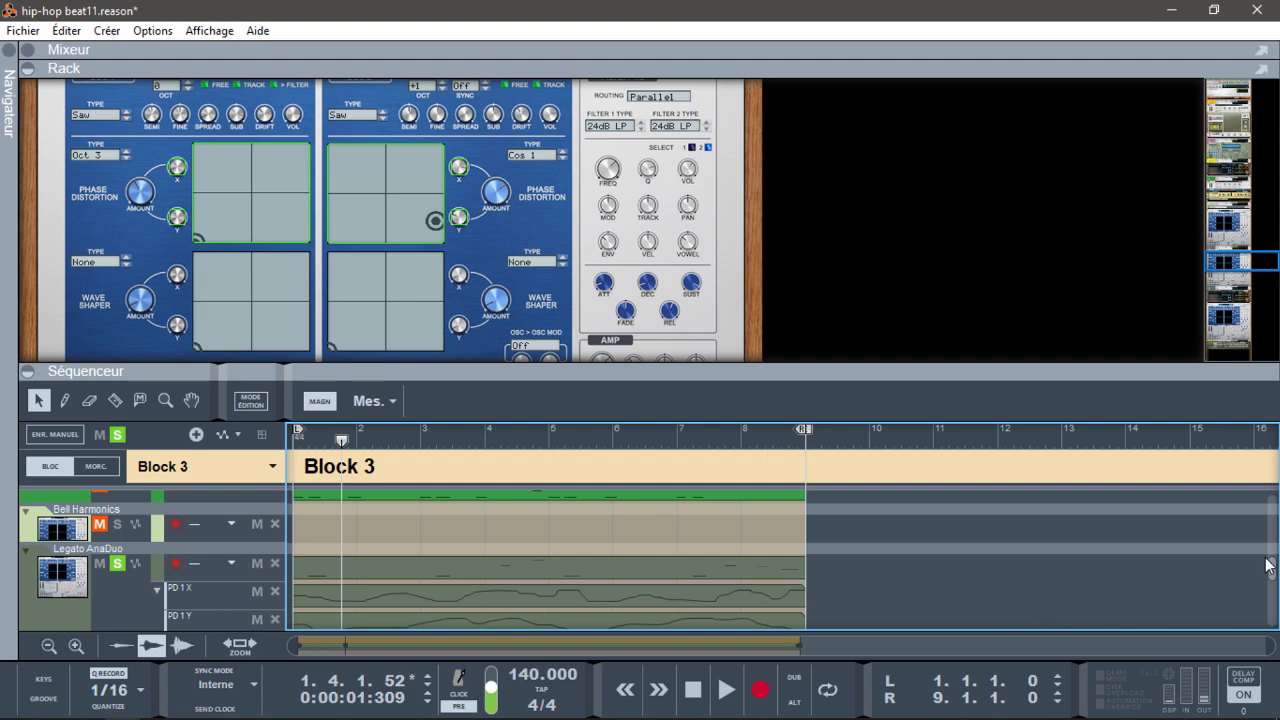
# Move the OSC 1 wave shaper point to the centre of its pad on Legato AnaDuo and play part of Block 3.
pyautogui.moveTo(1270, 563); pyautogui.dragTo(1275, 592)
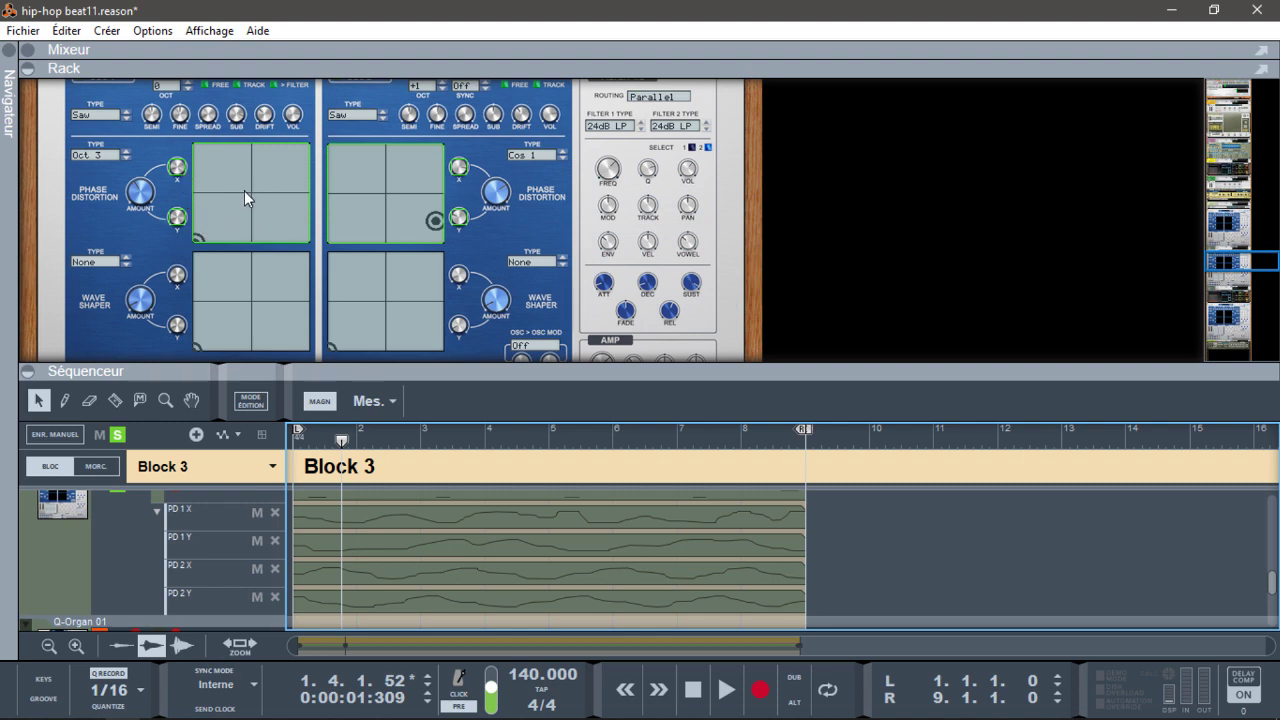
pyautogui.moveTo(212, 328); pyautogui.dragTo(286, 284)
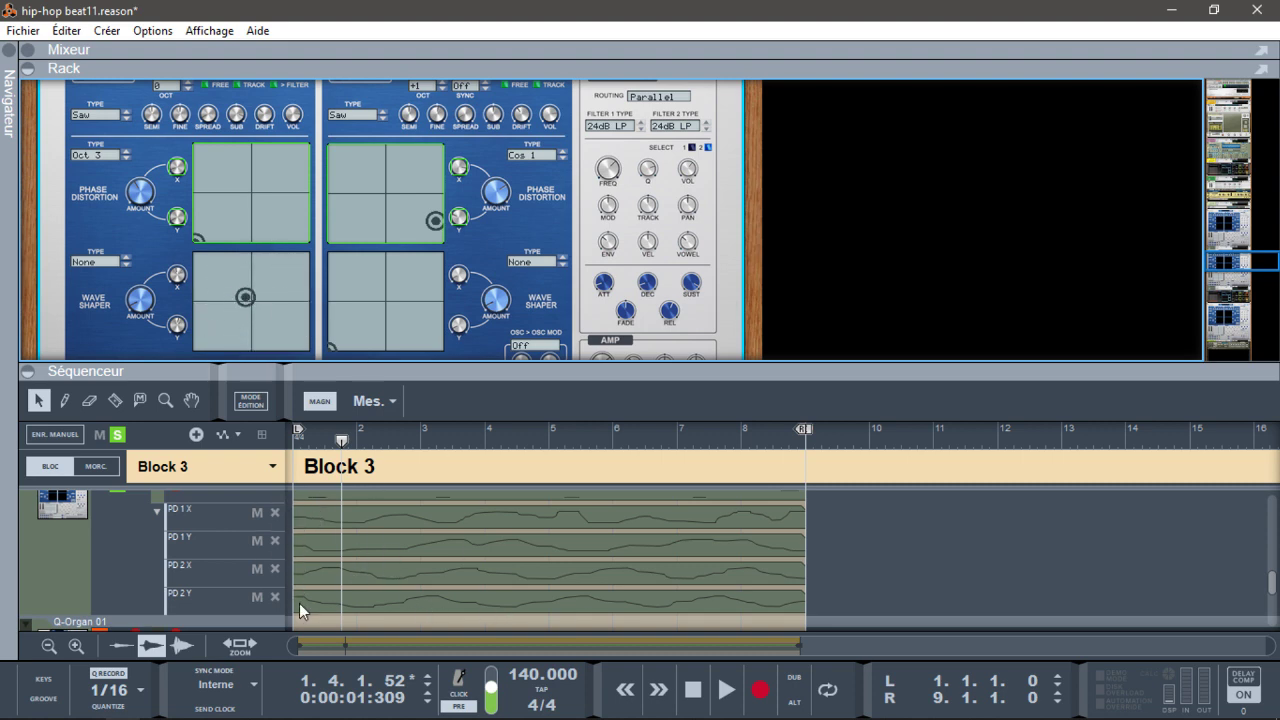
pyautogui.press('space')
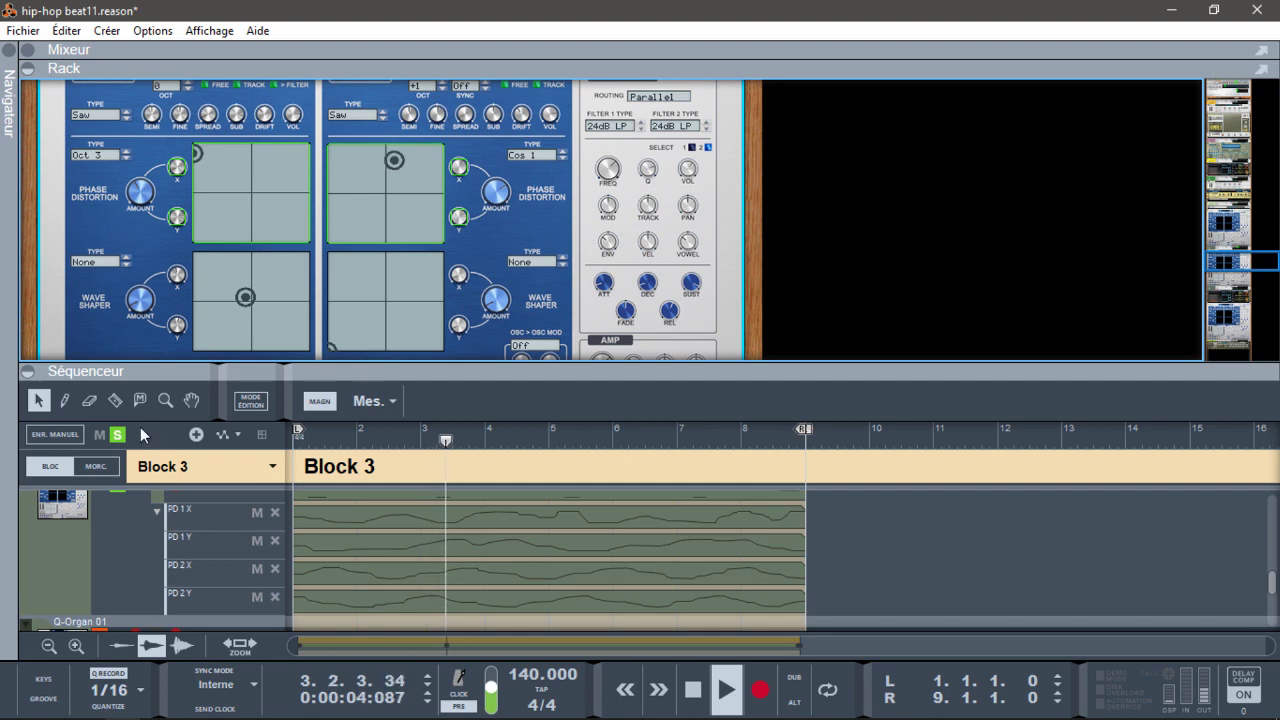
pyautogui.press('space')
# Switch the sequencer from block view to song view and show it alone at full height.
pyautogui.click(96, 466)
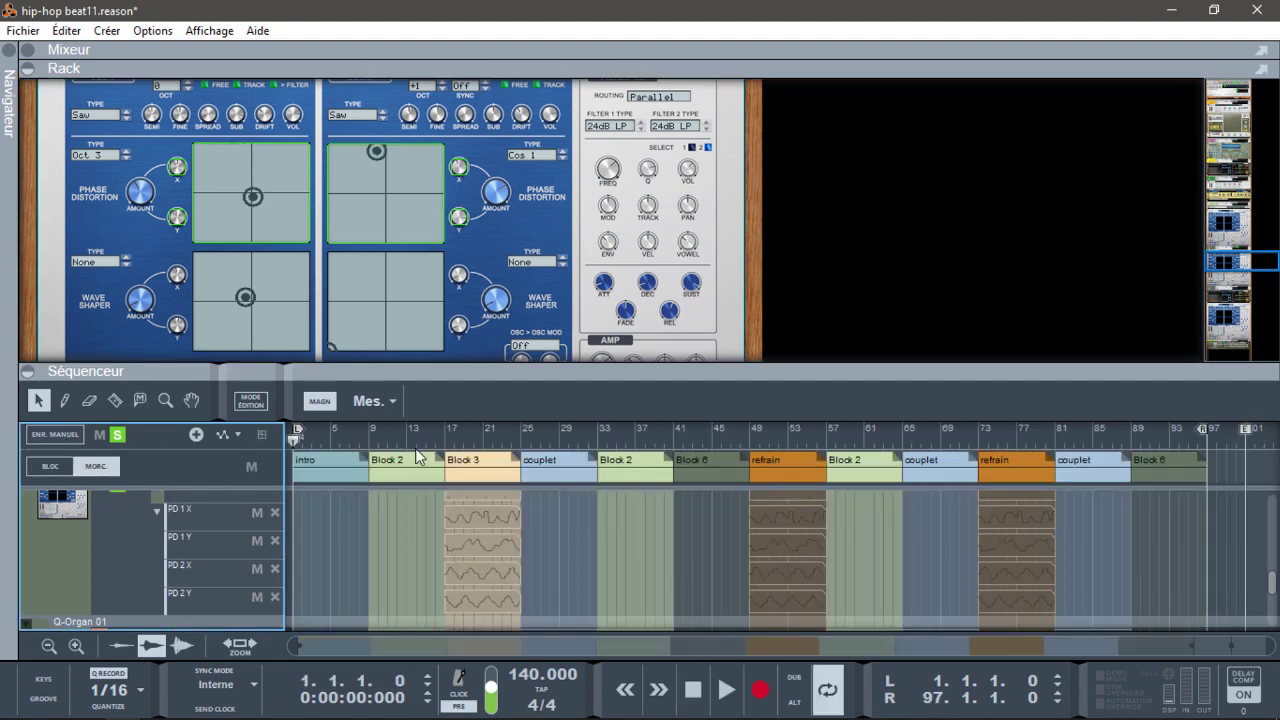
pyautogui.click(32, 70)
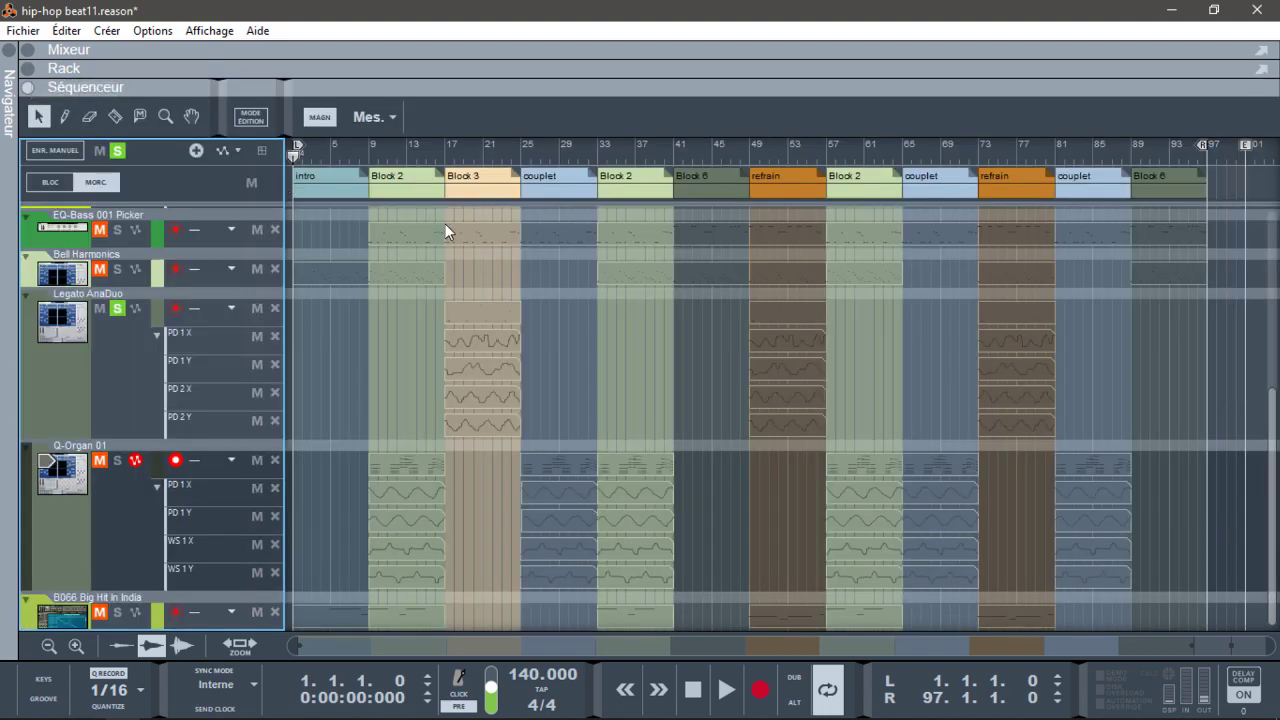
pyautogui.press('space')
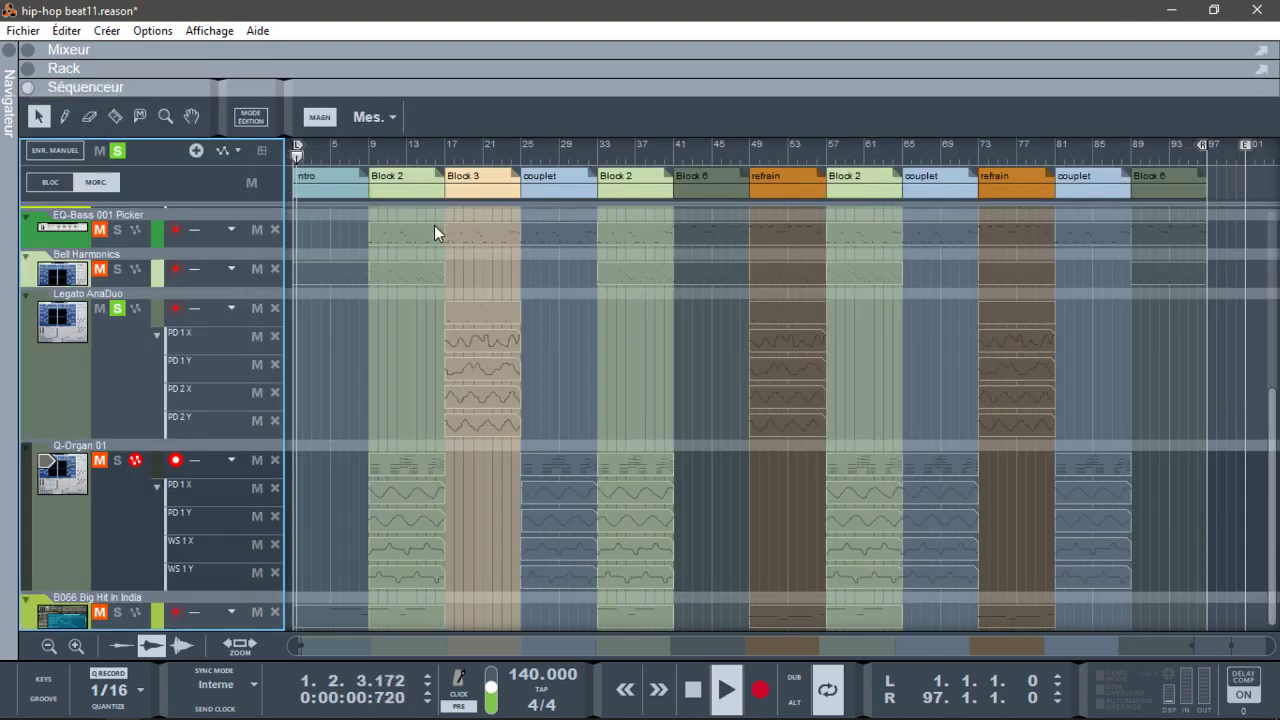
pyautogui.press('space')
# Clear all track solos, play the song from the beginning and look over the tracks from the drums down.
pyautogui.click(118, 150)
pyautogui.press('KP_0')
pyautogui.press('space')
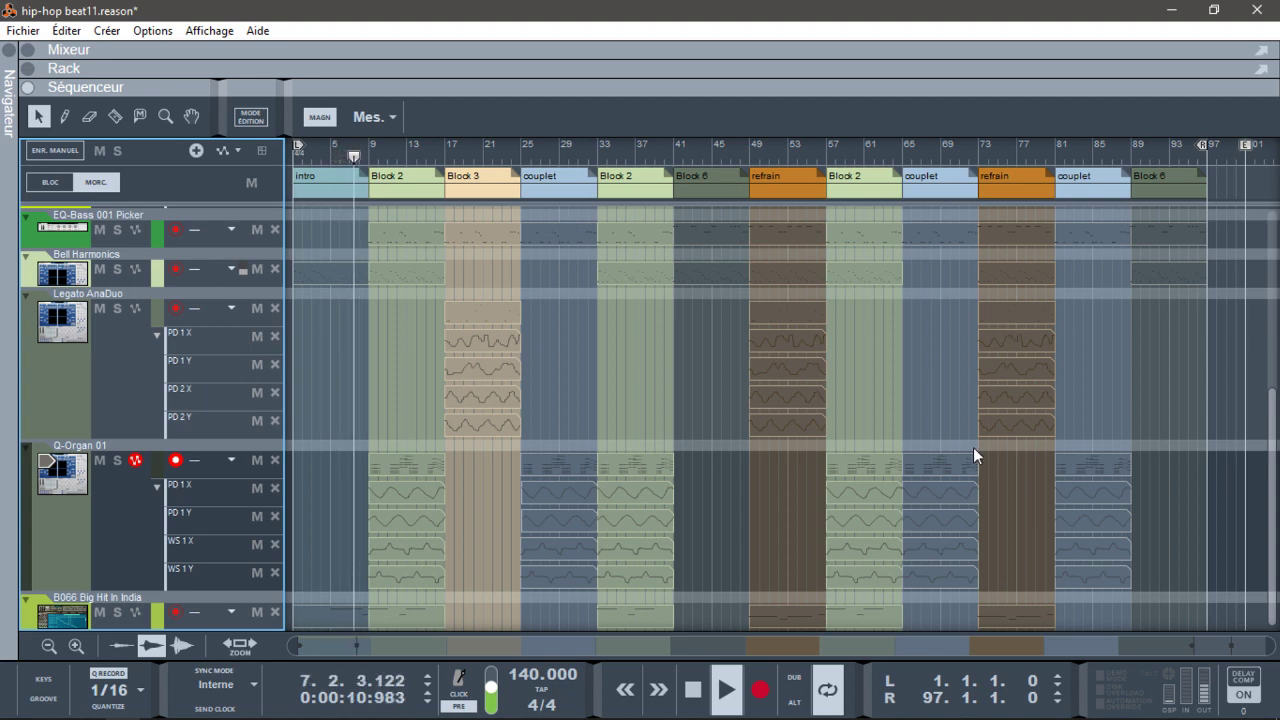
pyautogui.moveTo(1271, 443); pyautogui.dragTo(1207, 230)
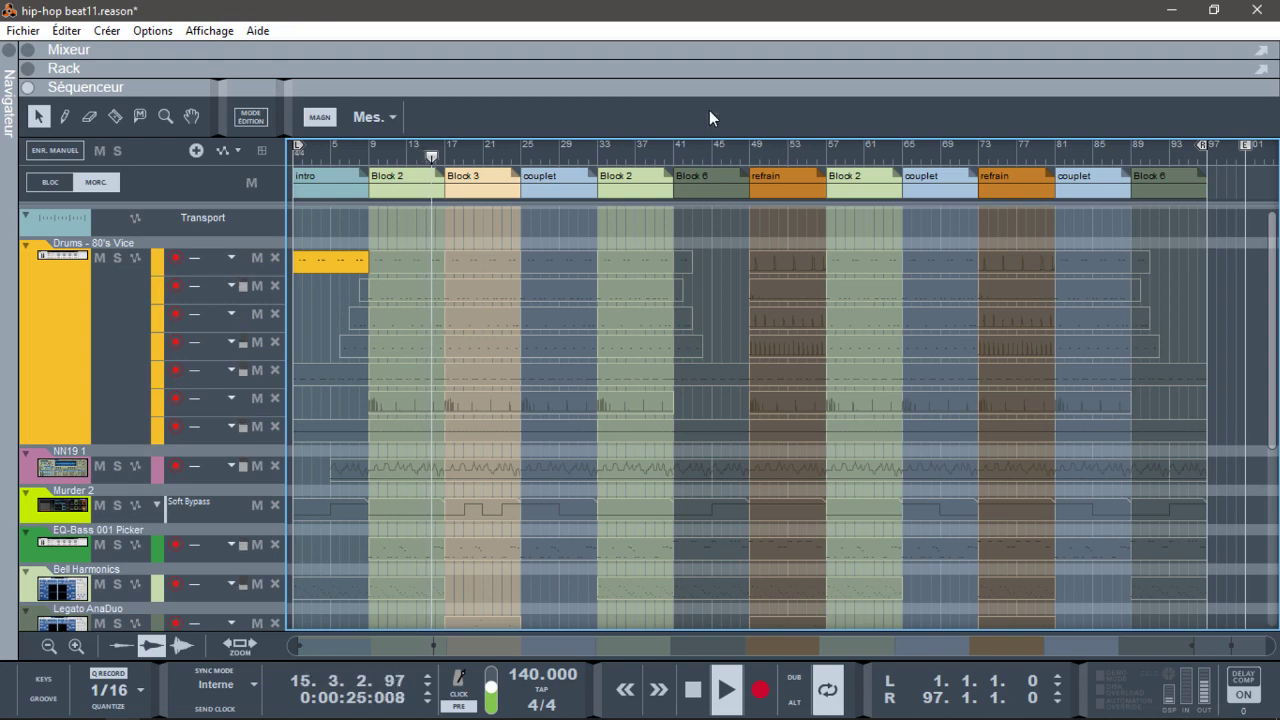
# Show the rack alone and watch the automated pads of the Legato AnaDuo and Q-Organ 01 devices during playback.
pyautogui.click(27, 90)
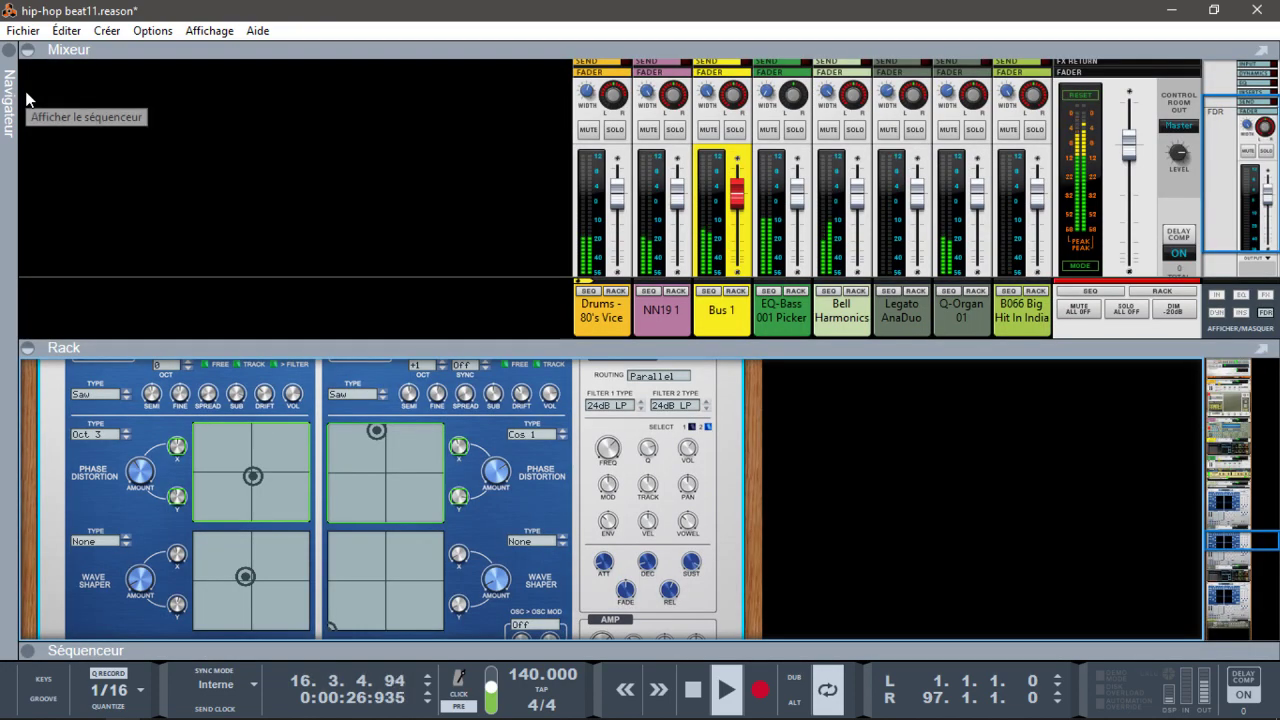
pyautogui.click(28, 50)
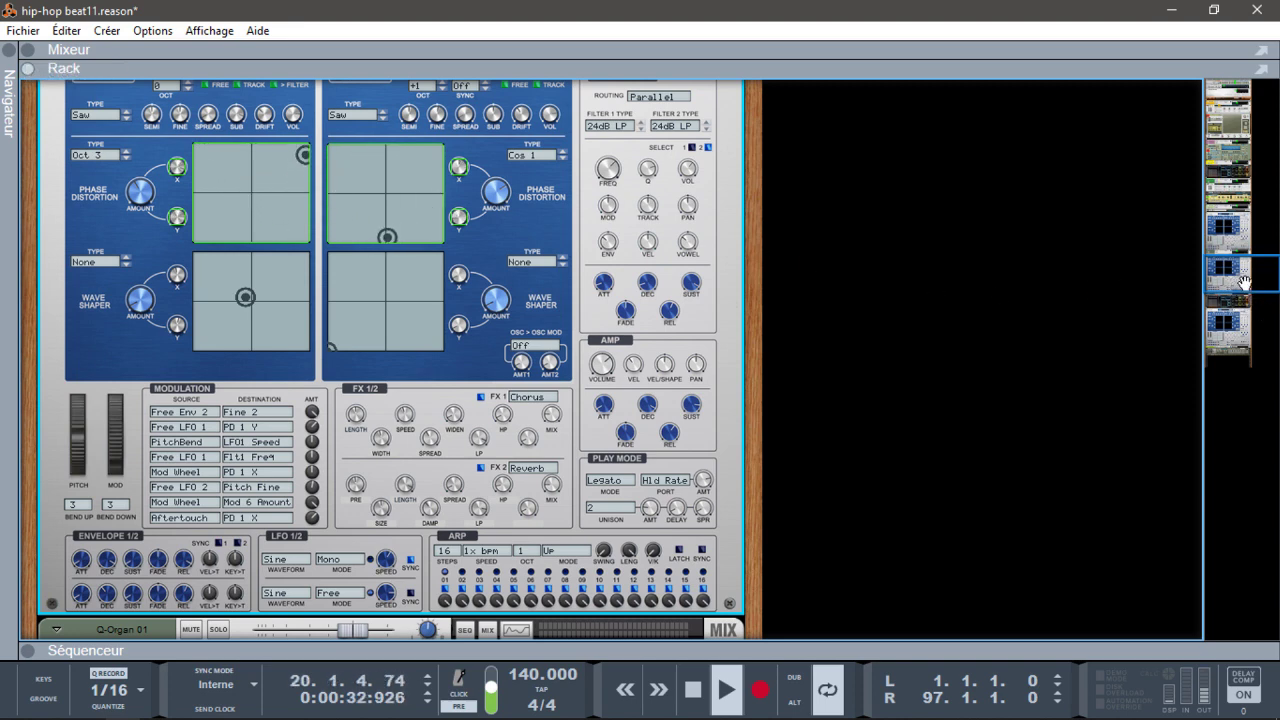
pyautogui.moveTo(1243, 278); pyautogui.dragTo(1238, 268)
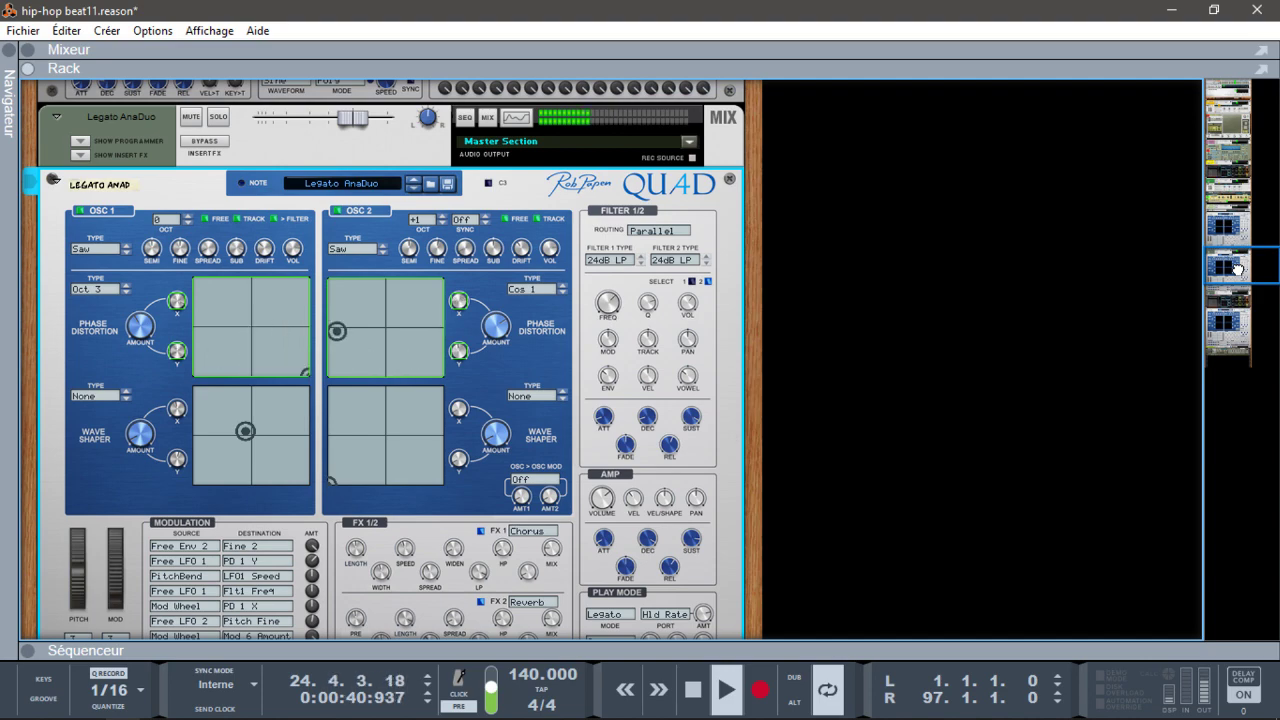
pyautogui.moveTo(1238, 268); pyautogui.dragTo(1238, 278)
pyautogui.moveTo(1244, 292); pyautogui.dragTo(1263, 316)
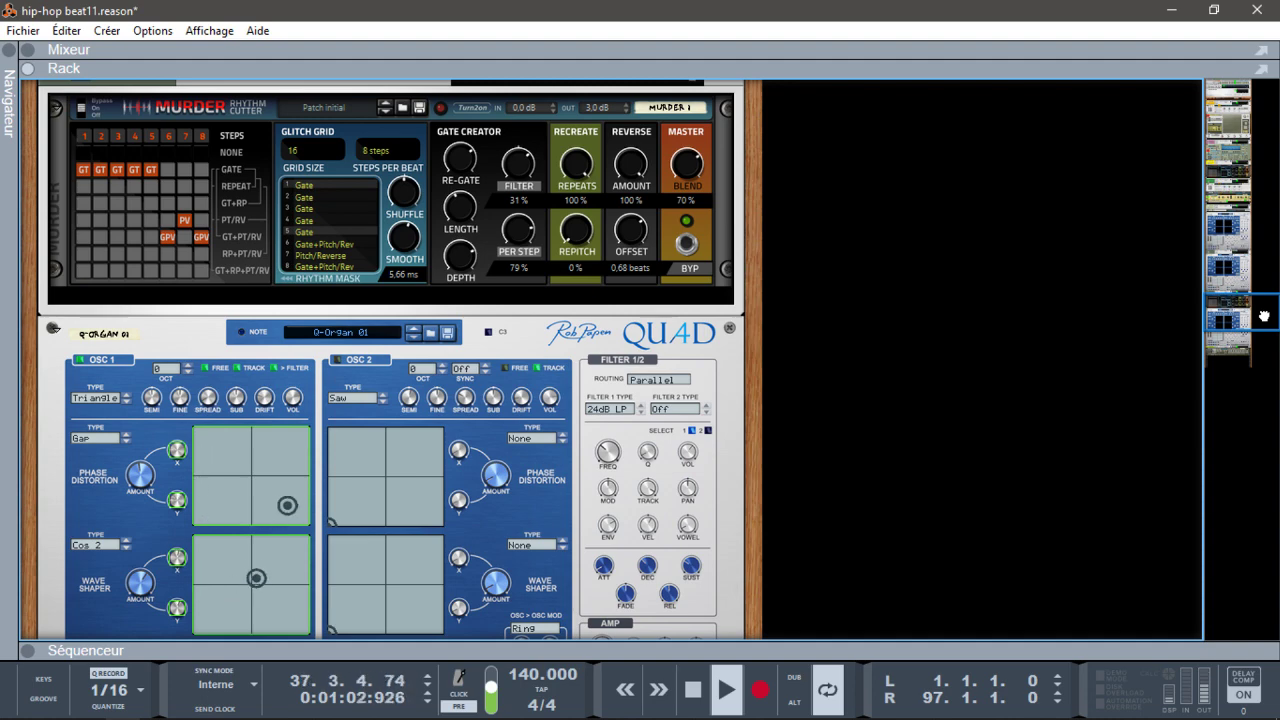
pyautogui.moveTo(1264, 316)
pyautogui.mouseDown()
pyautogui.moveTo(1261, 303)
pyautogui.moveTo(1268, 316)
pyautogui.mouseUp()
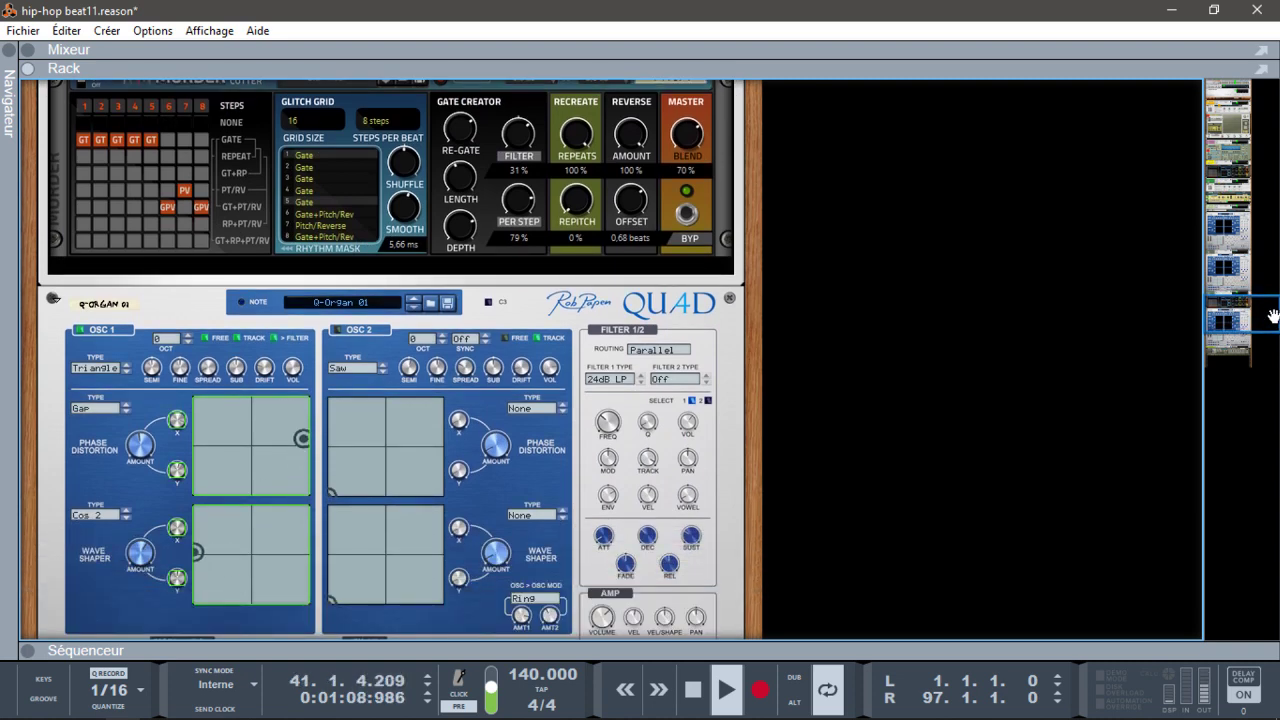
# Show the mixer above the sequencer, follow the channel levels and drum lanes into the first refrain, and stop playback.
pyautogui.click(28, 651)
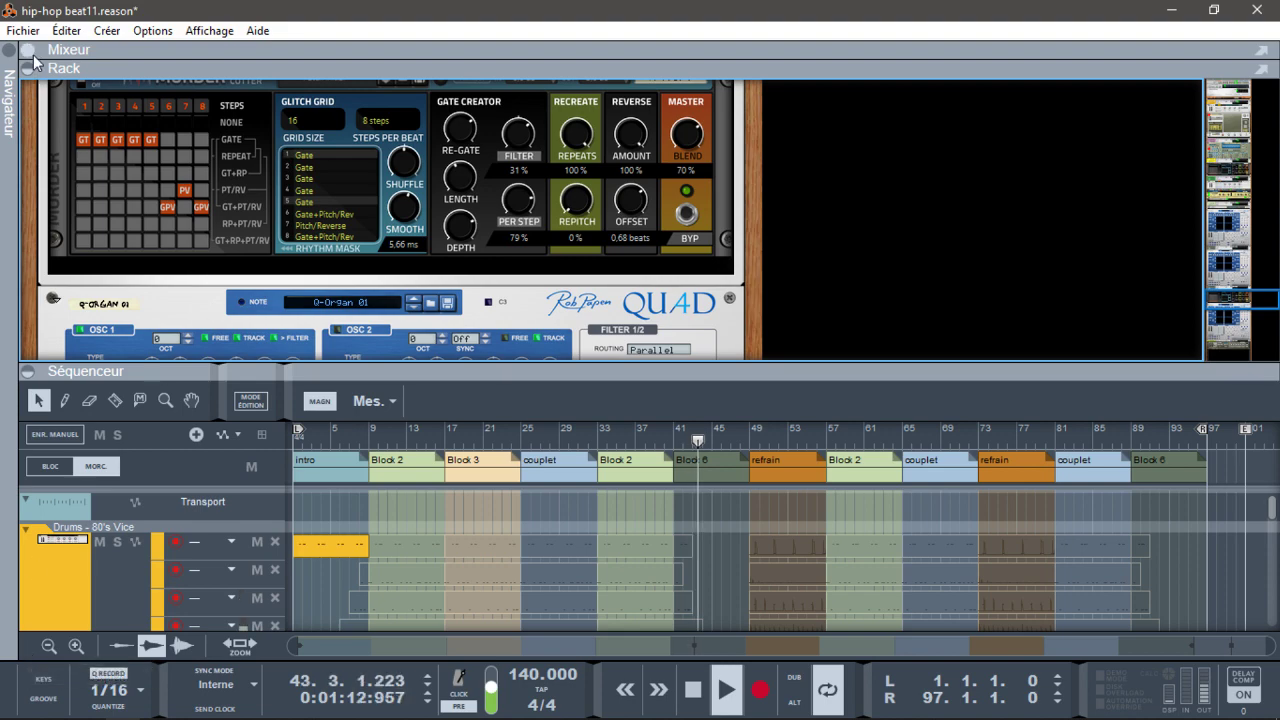
pyautogui.click(28, 52)
pyautogui.click(28, 253)
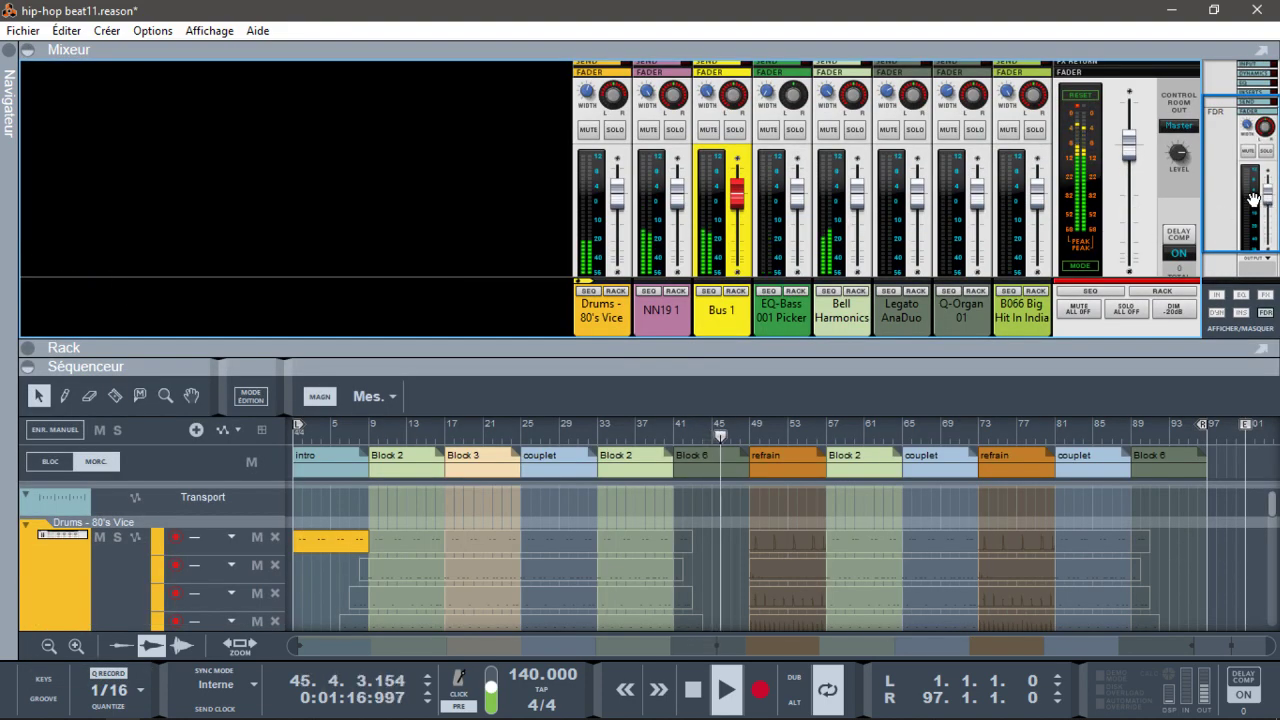
pyautogui.scroll(-1, 1251, 208)
pyautogui.scroll(-2, 1251, 208)
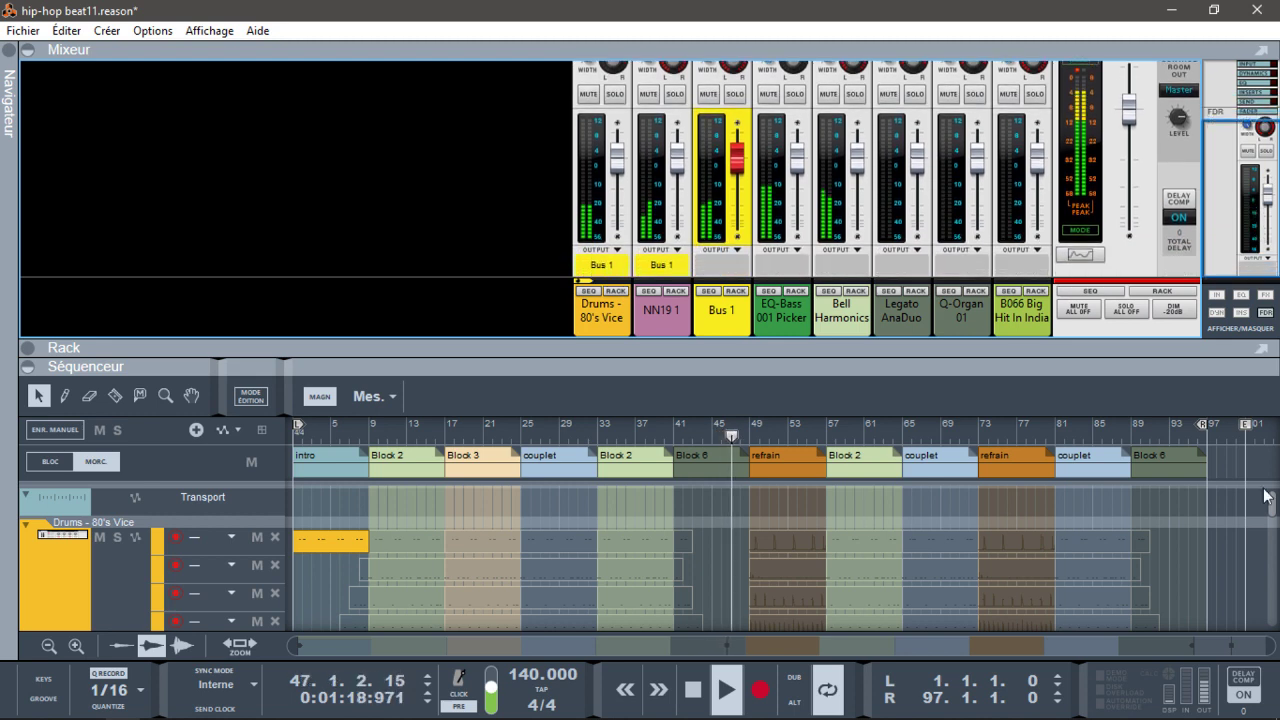
pyautogui.scroll(-3, 1270, 520)
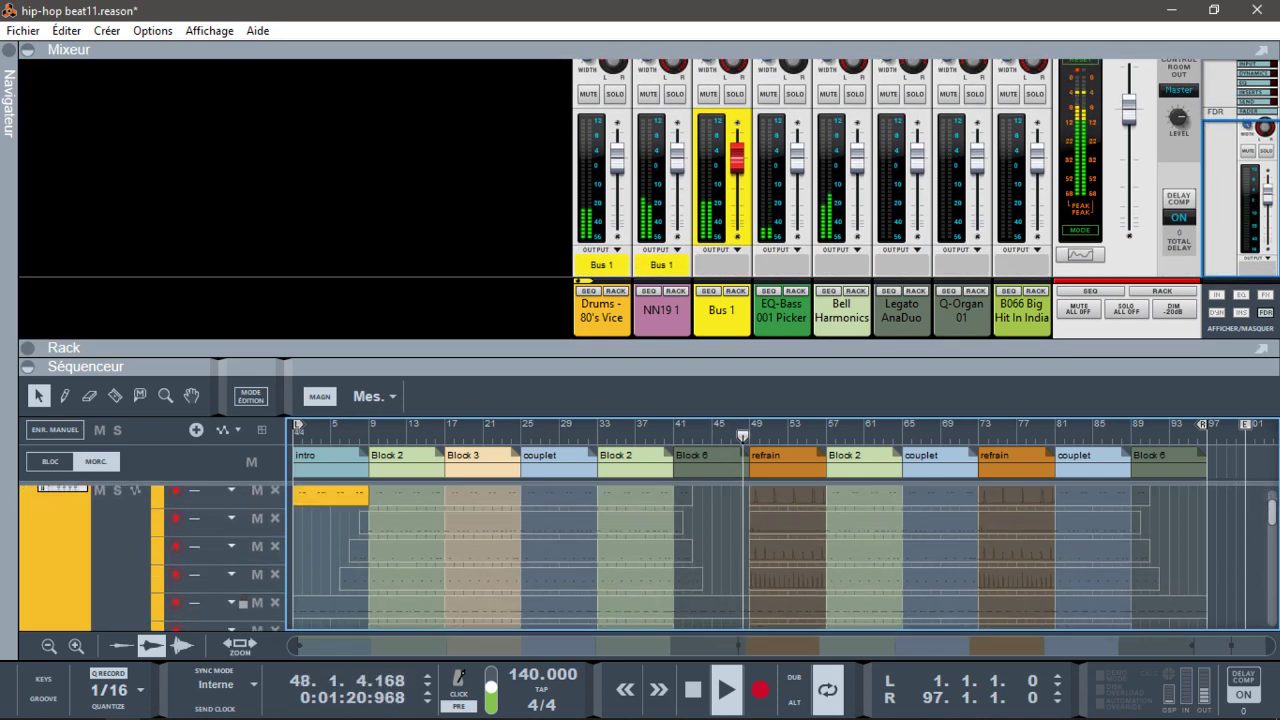
pyautogui.scroll(-2, 1270, 520)
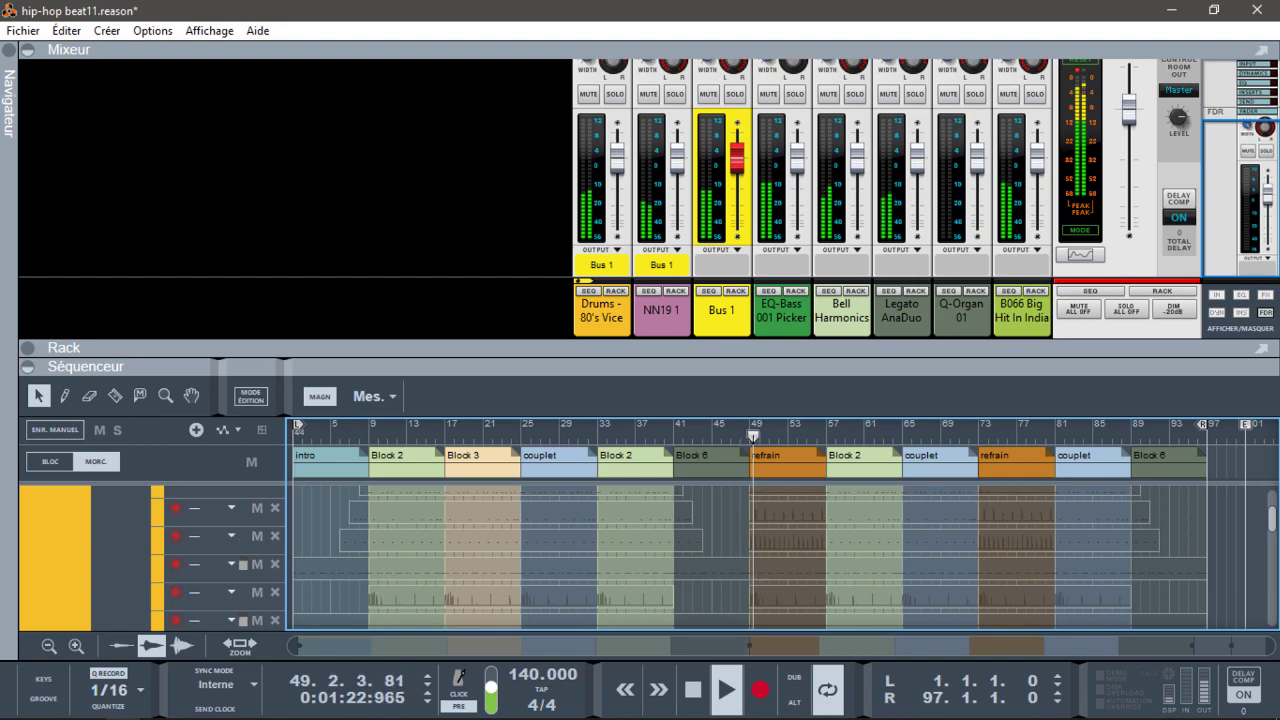
pyautogui.scroll(-1, 1270, 520)
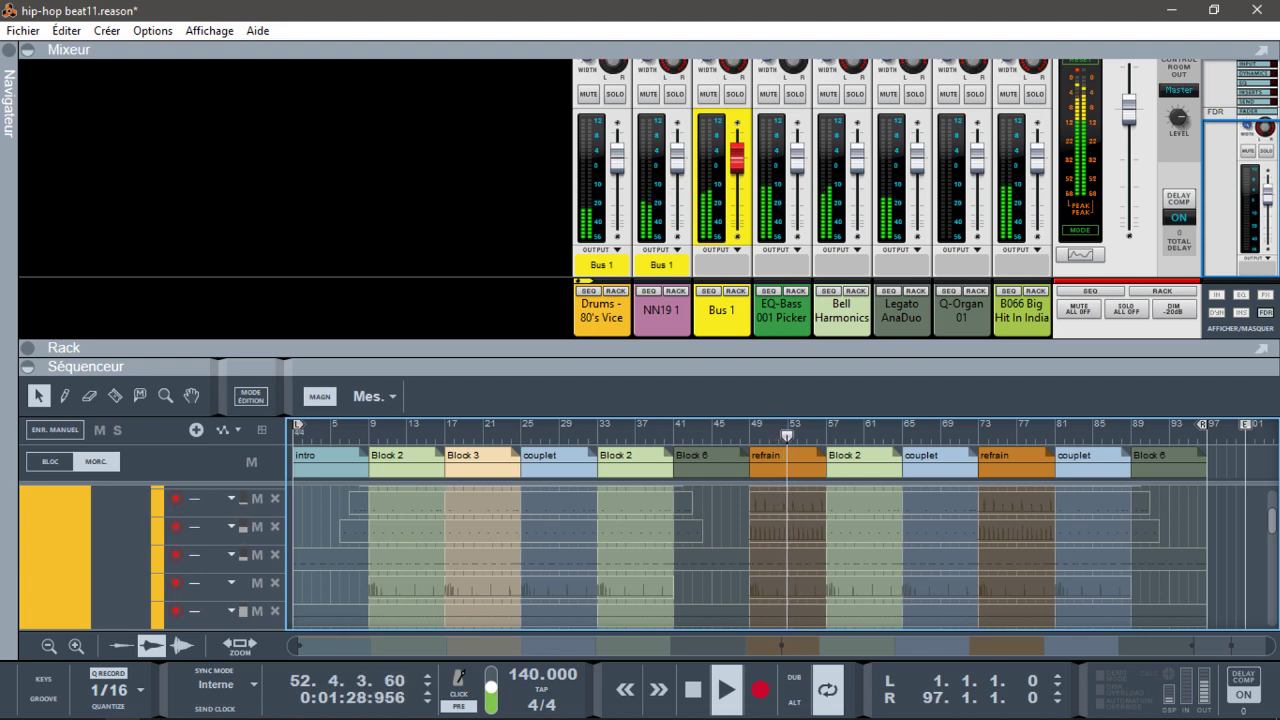
pyautogui.press('space')
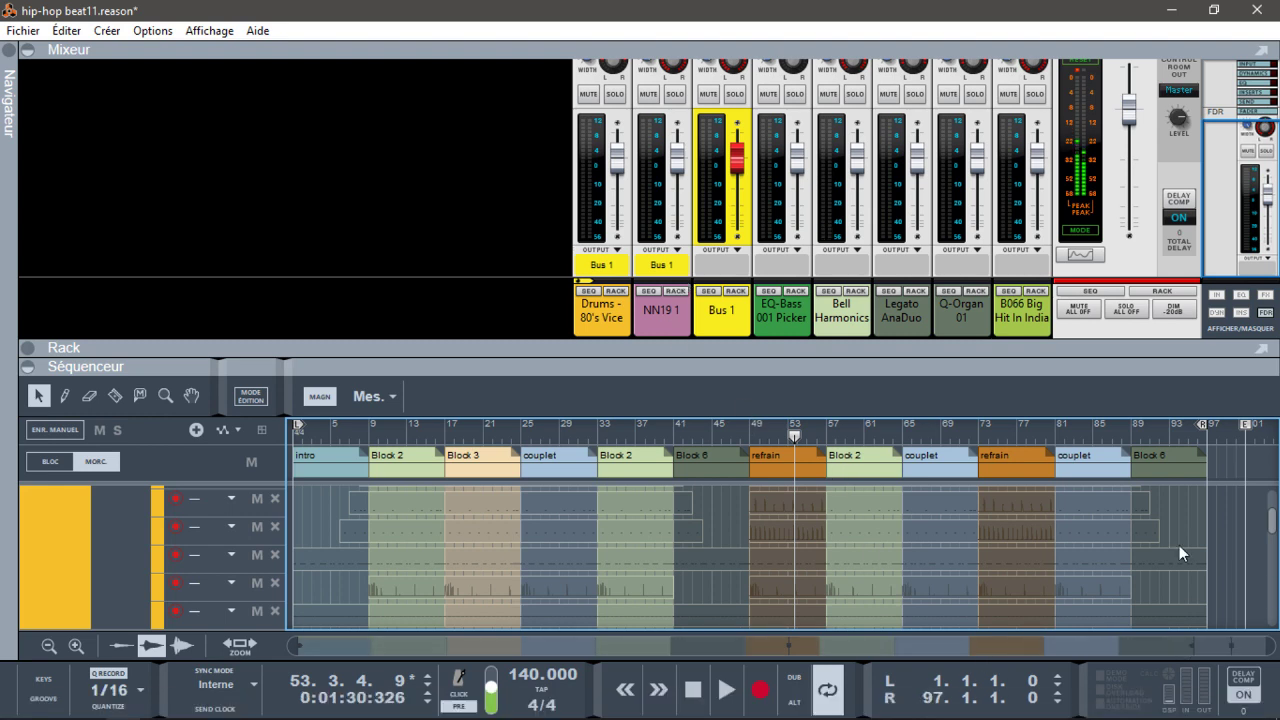
# Show the rack alone again and examine the Q-Organ 01 Quad device.
pyautogui.click(28, 50)
pyautogui.click(28, 69)
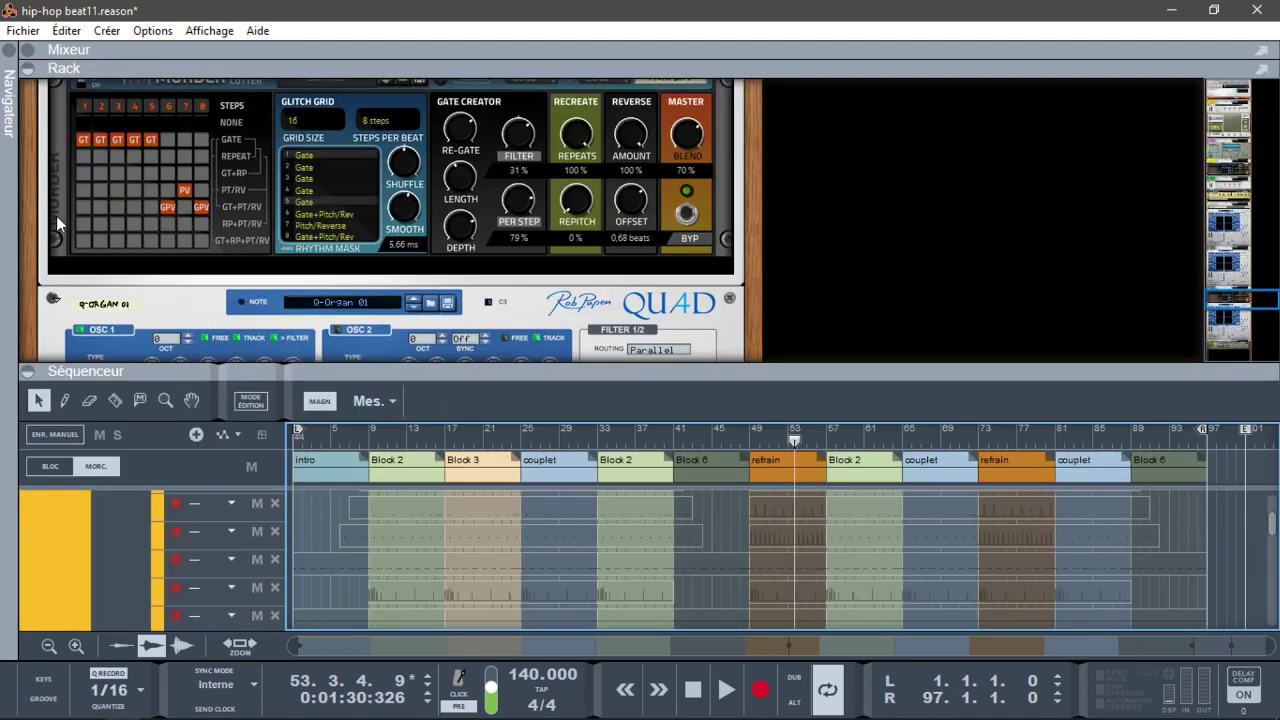
pyautogui.click(28, 372)
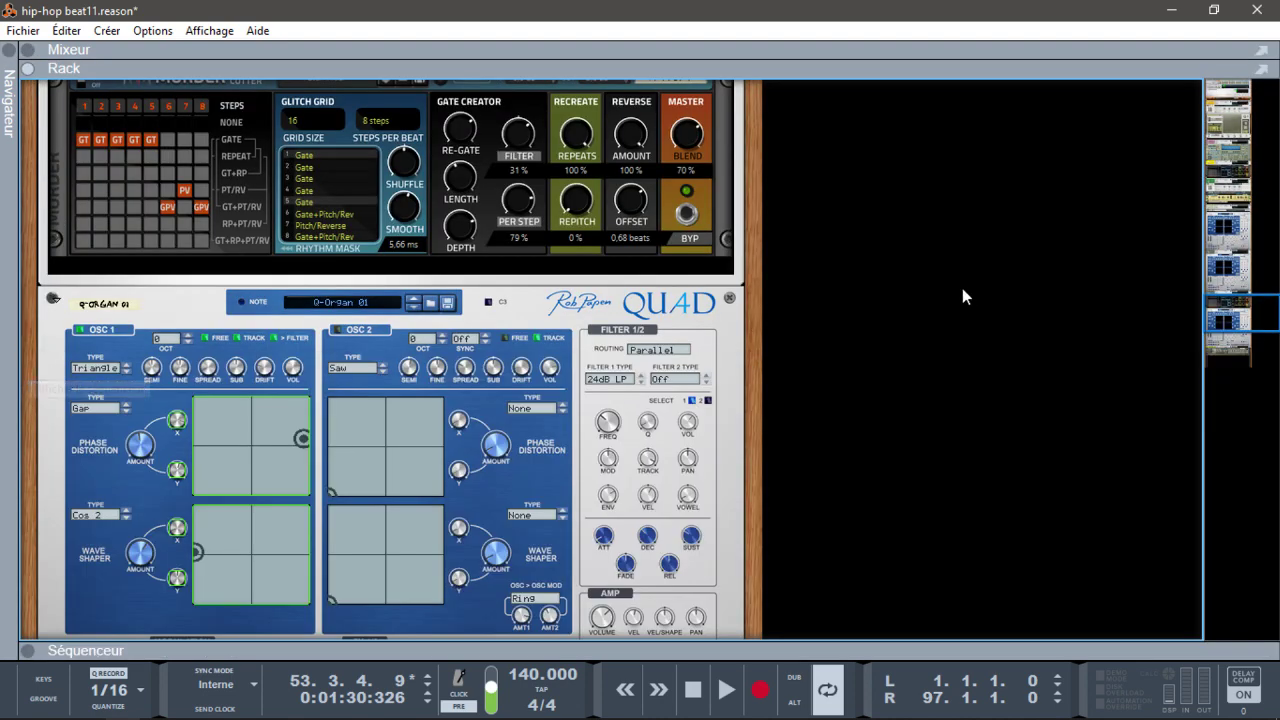
pyautogui.scroll(-5, 1239, 320)
pyautogui.scroll(3, 1239, 320)
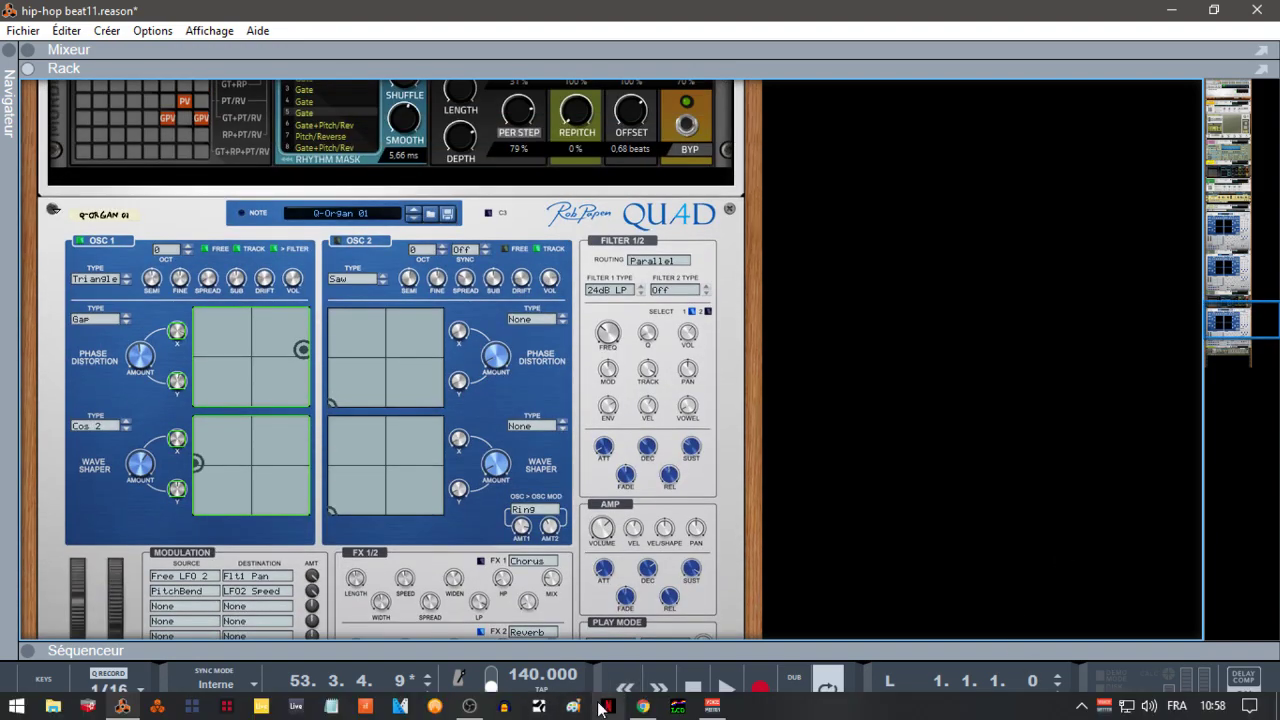
# Switch to the Chrome browser and look through the Rob Papen Quad Instrument page in the Propellerhead shop.
pyautogui.click(643, 706)
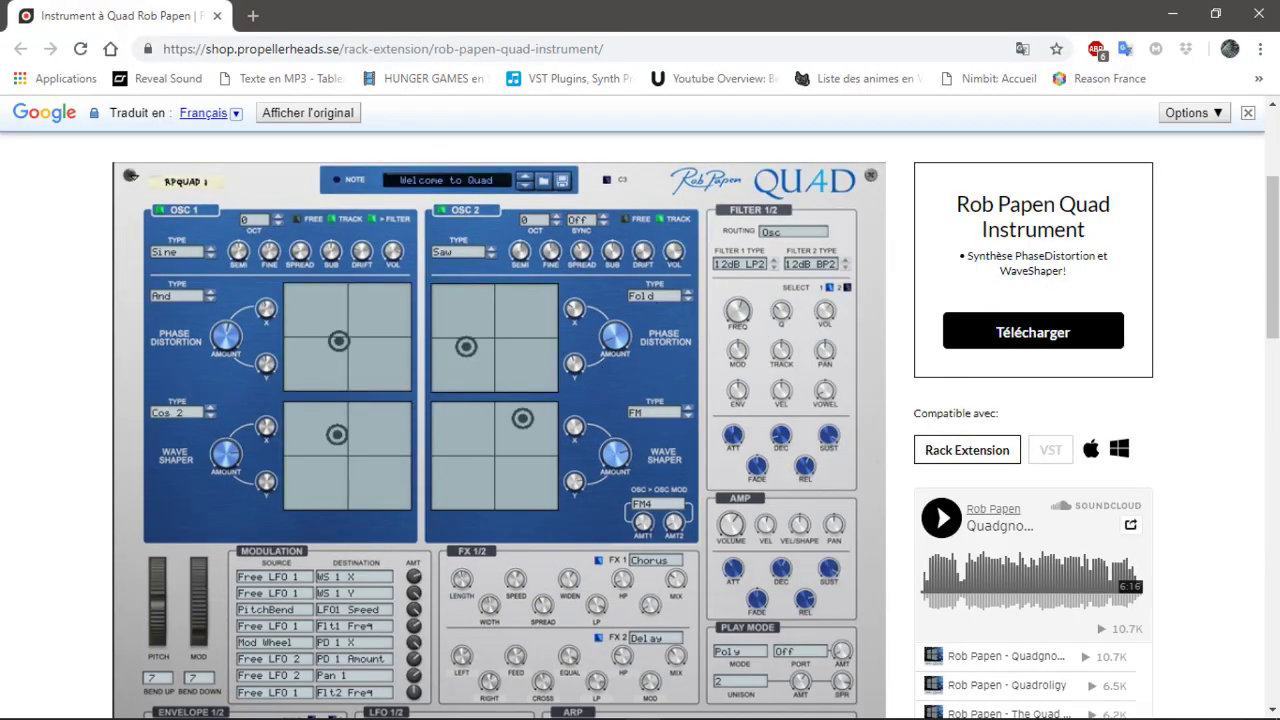
pyautogui.moveTo(1272, 230); pyautogui.dragTo(1272, 324)
pyautogui.scroll(-1, 696, 426)
pyautogui.scroll(4, 696, 426)
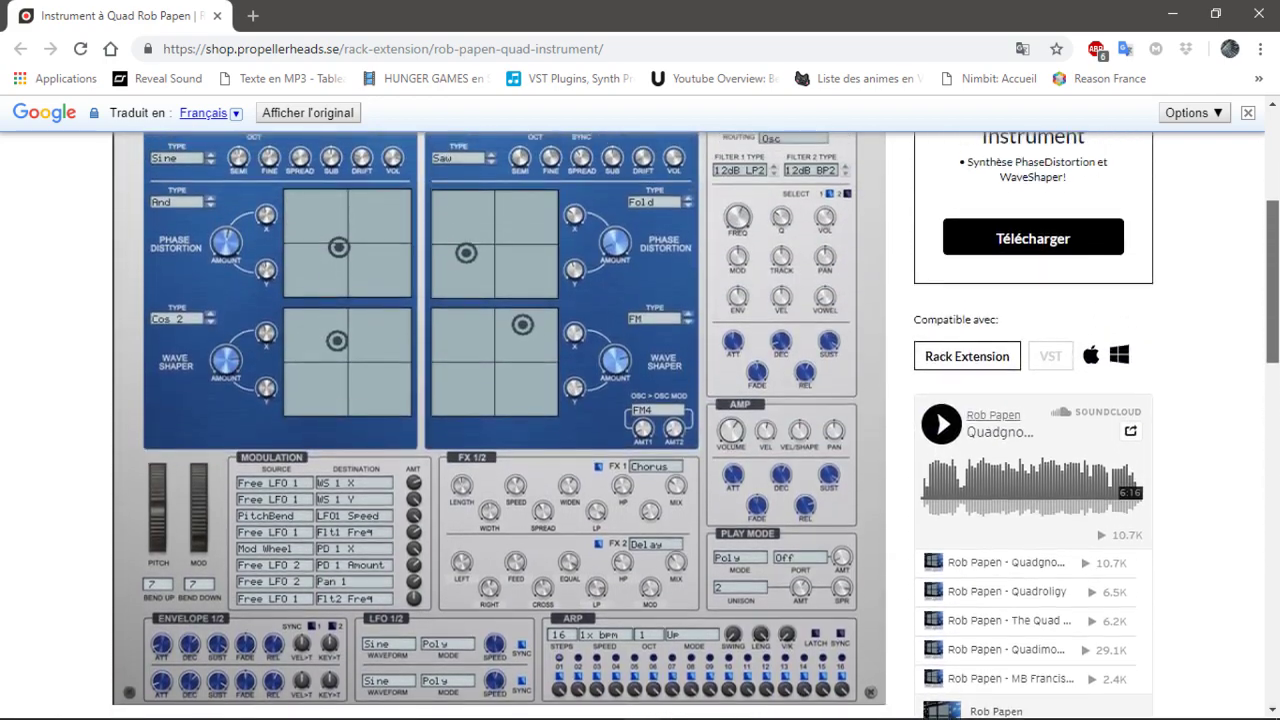